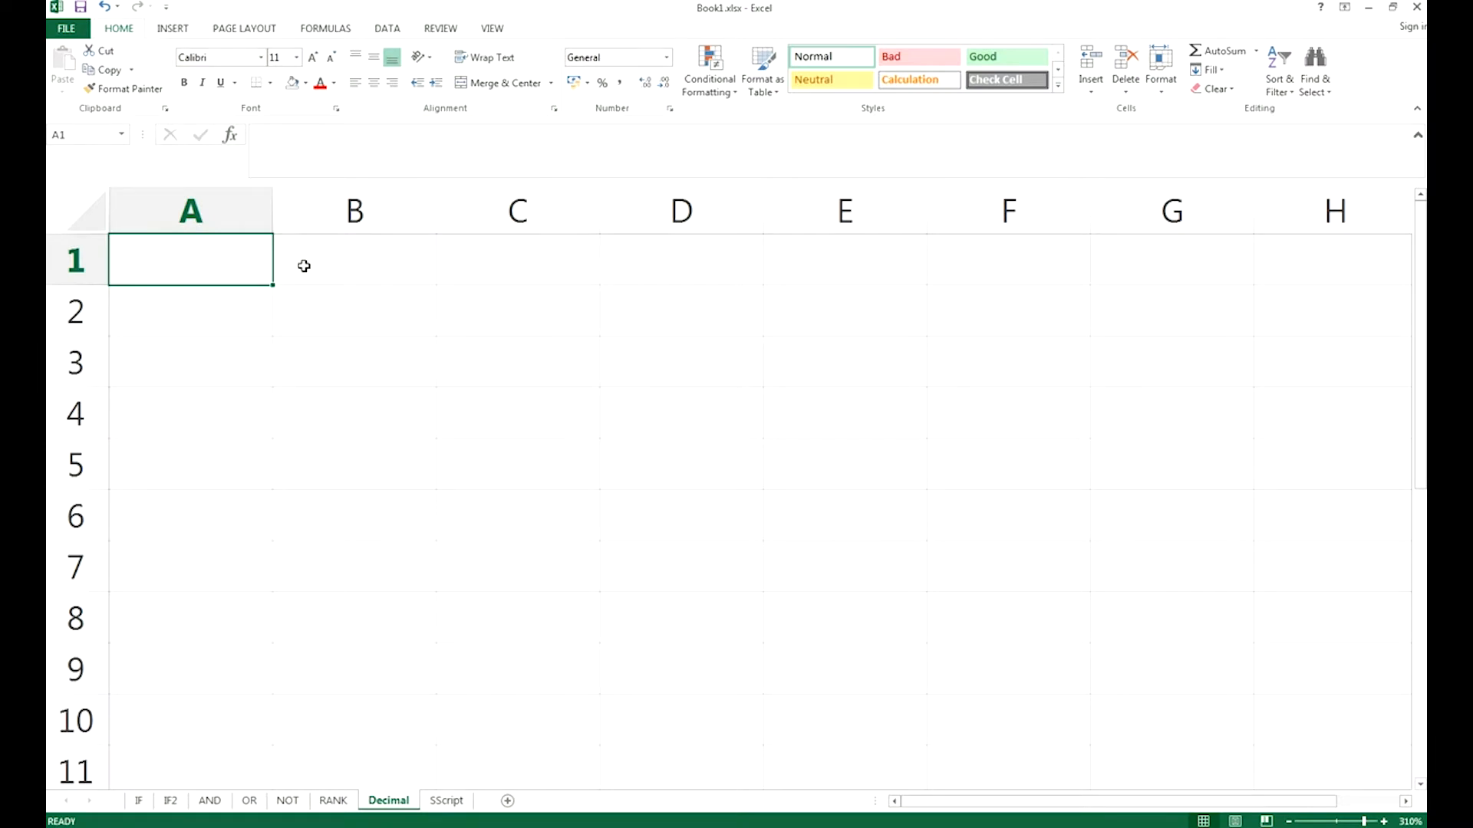
Step: Enter the numbers 29.25, 30.65, 21 and 23.6 down cells A1 to A4
type("29.25")
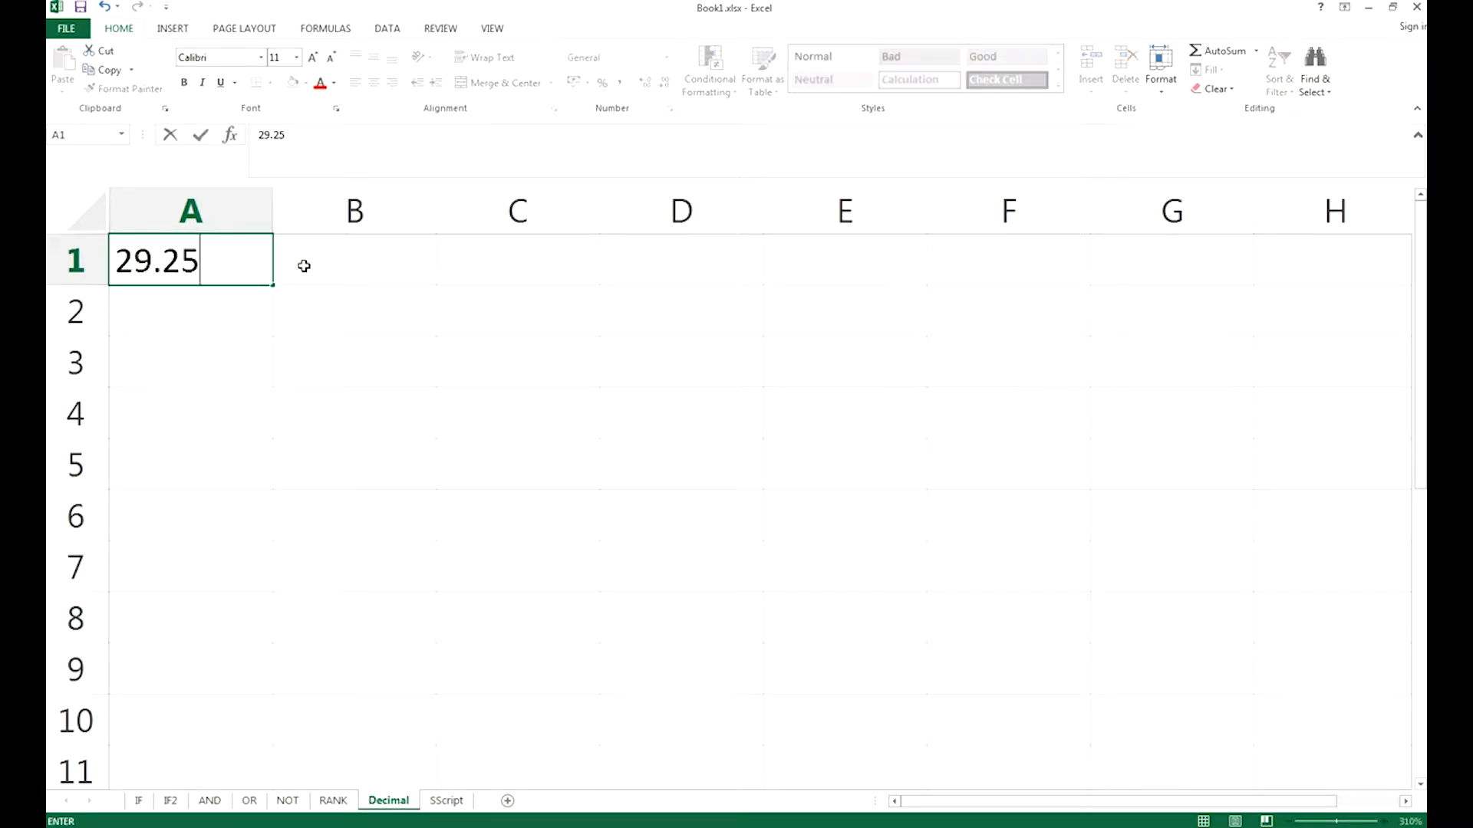
key("Return")
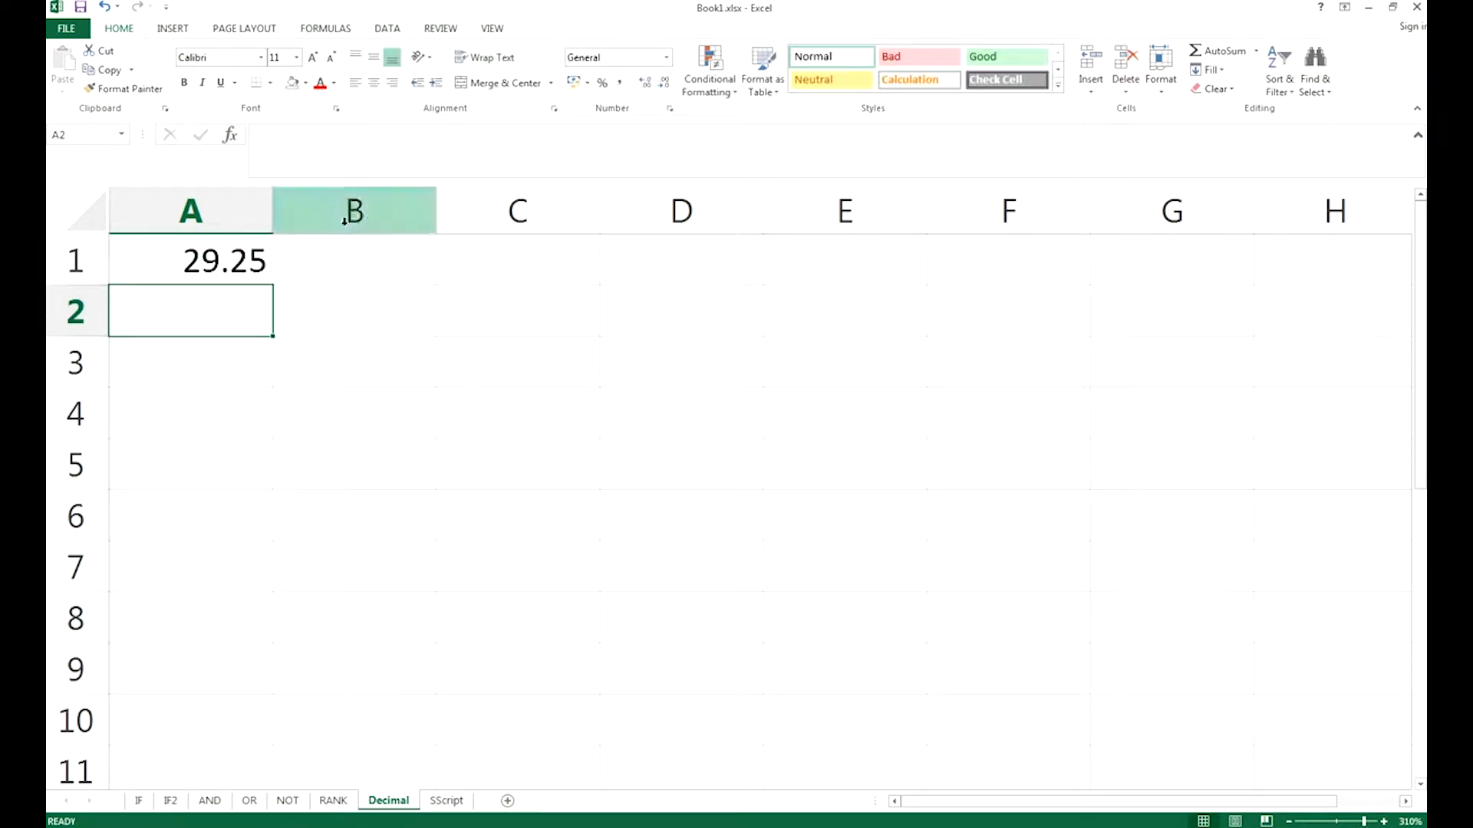
type("30.65")
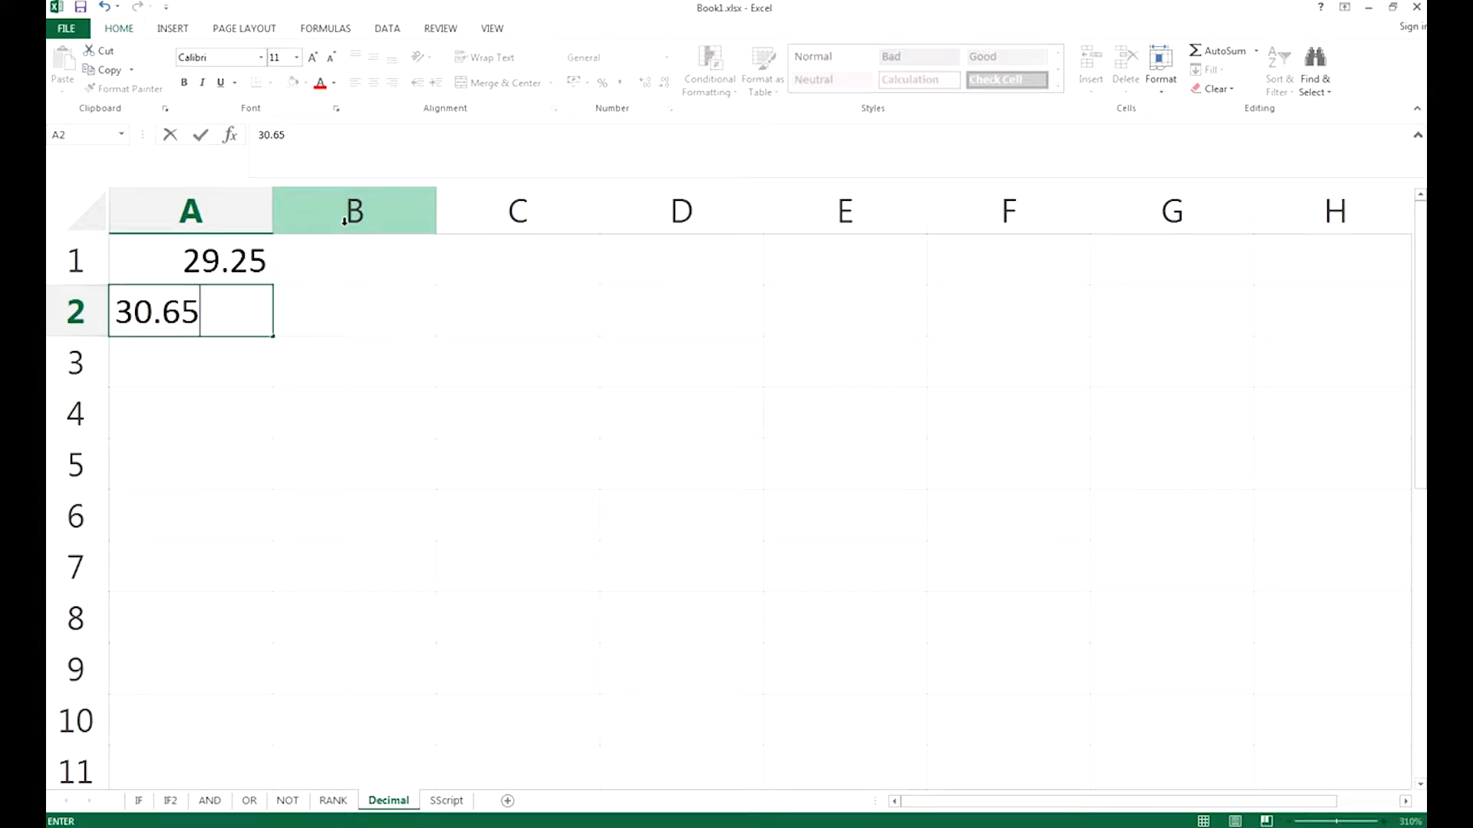
key("Return")
type("21")
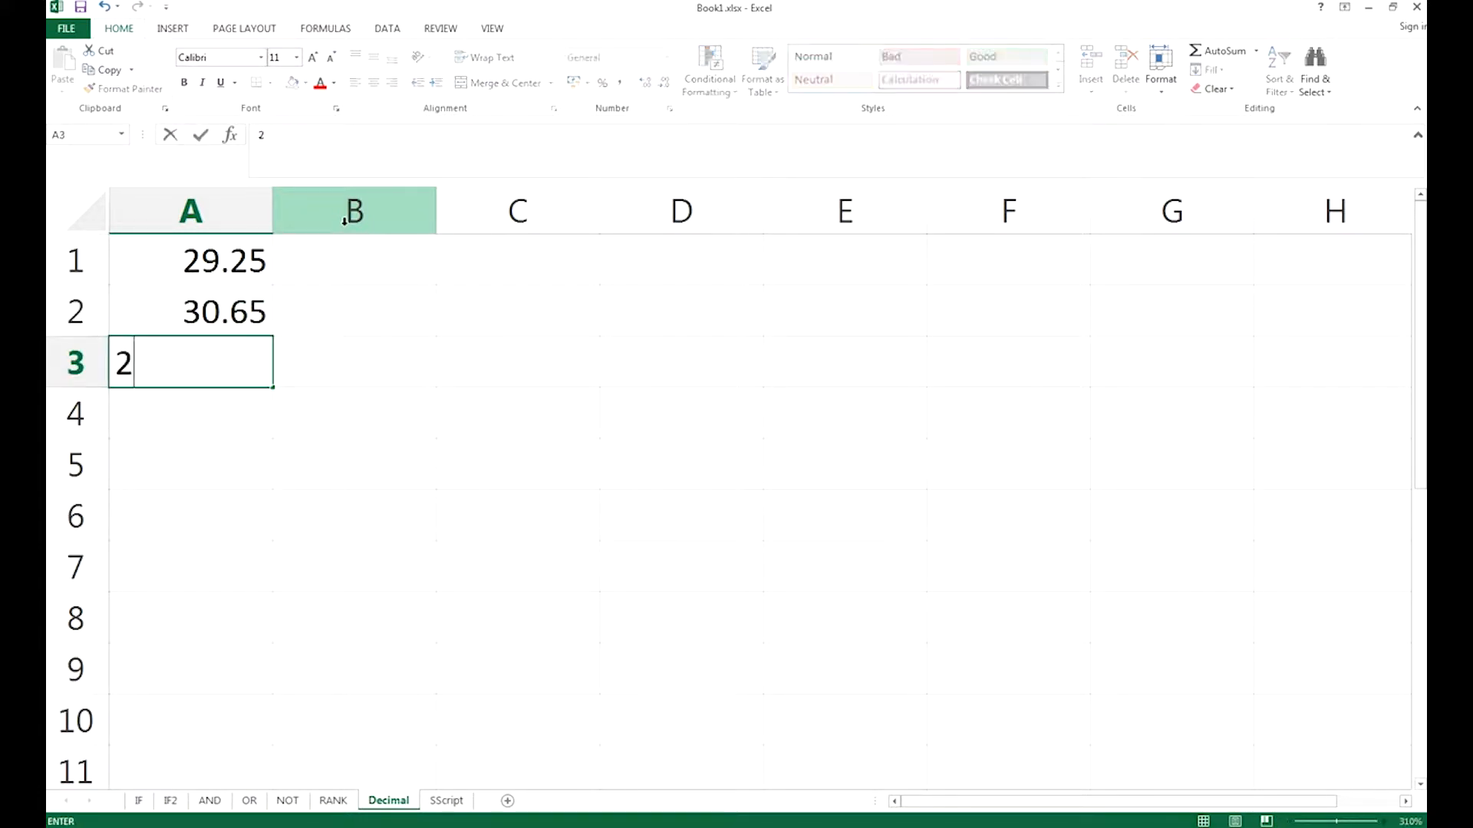
key("ctrl+Return")
key("Return")
type("23.6")
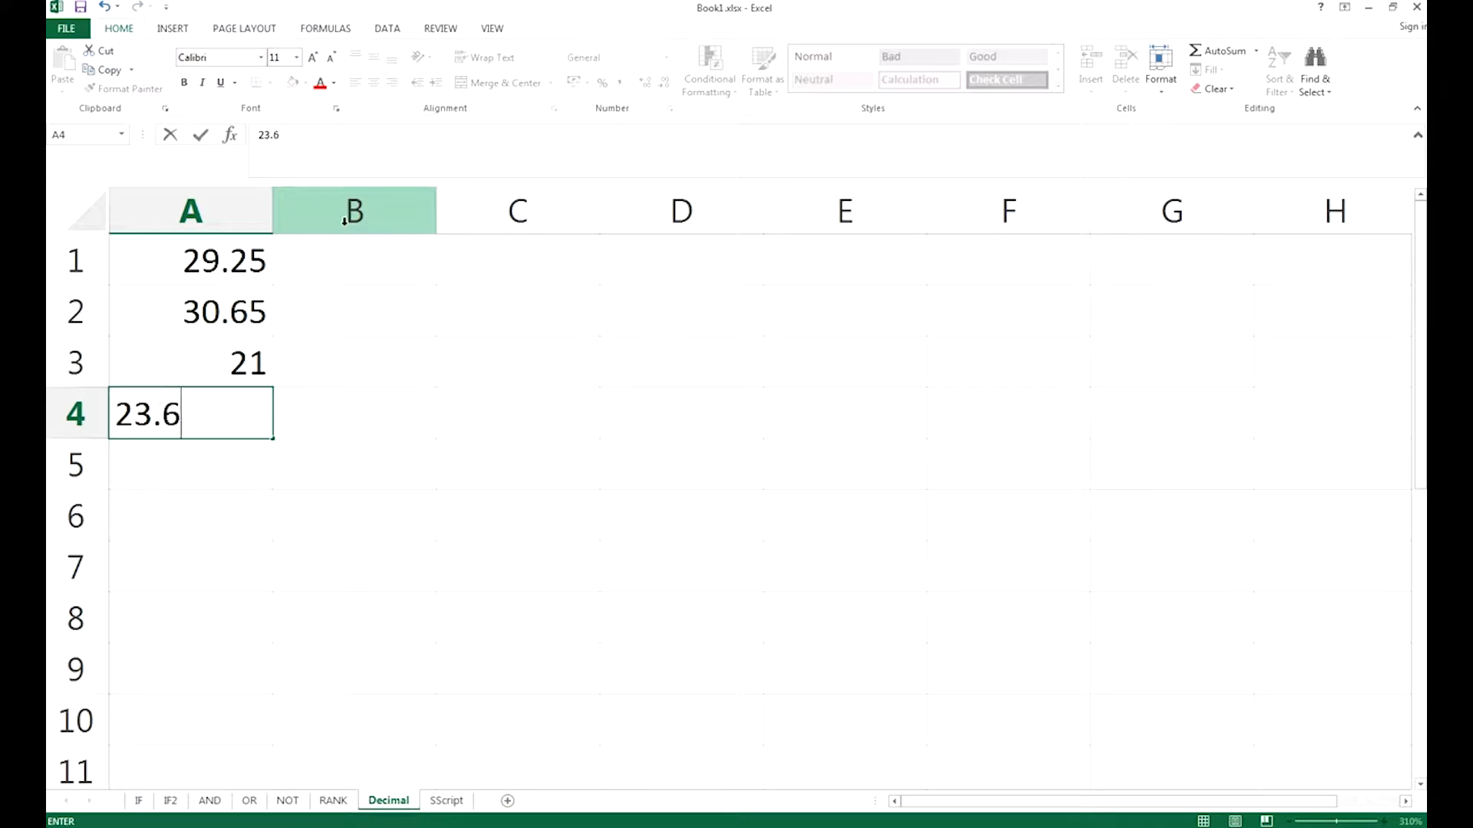
key("Return")
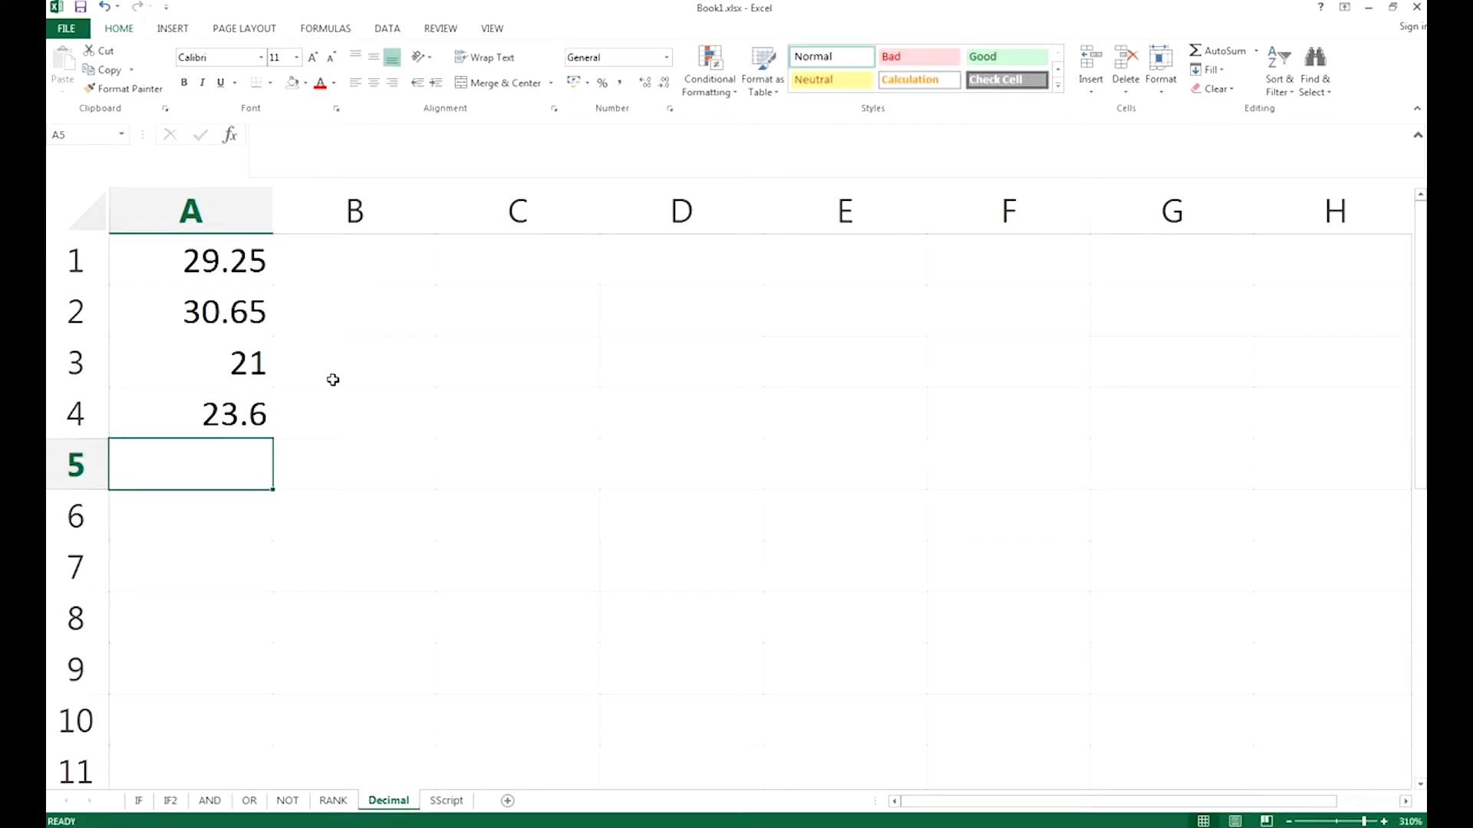
Step: Compare how many decimal places each value in A1 to A4 has
left_click(329, 376)
left_click(237, 257)
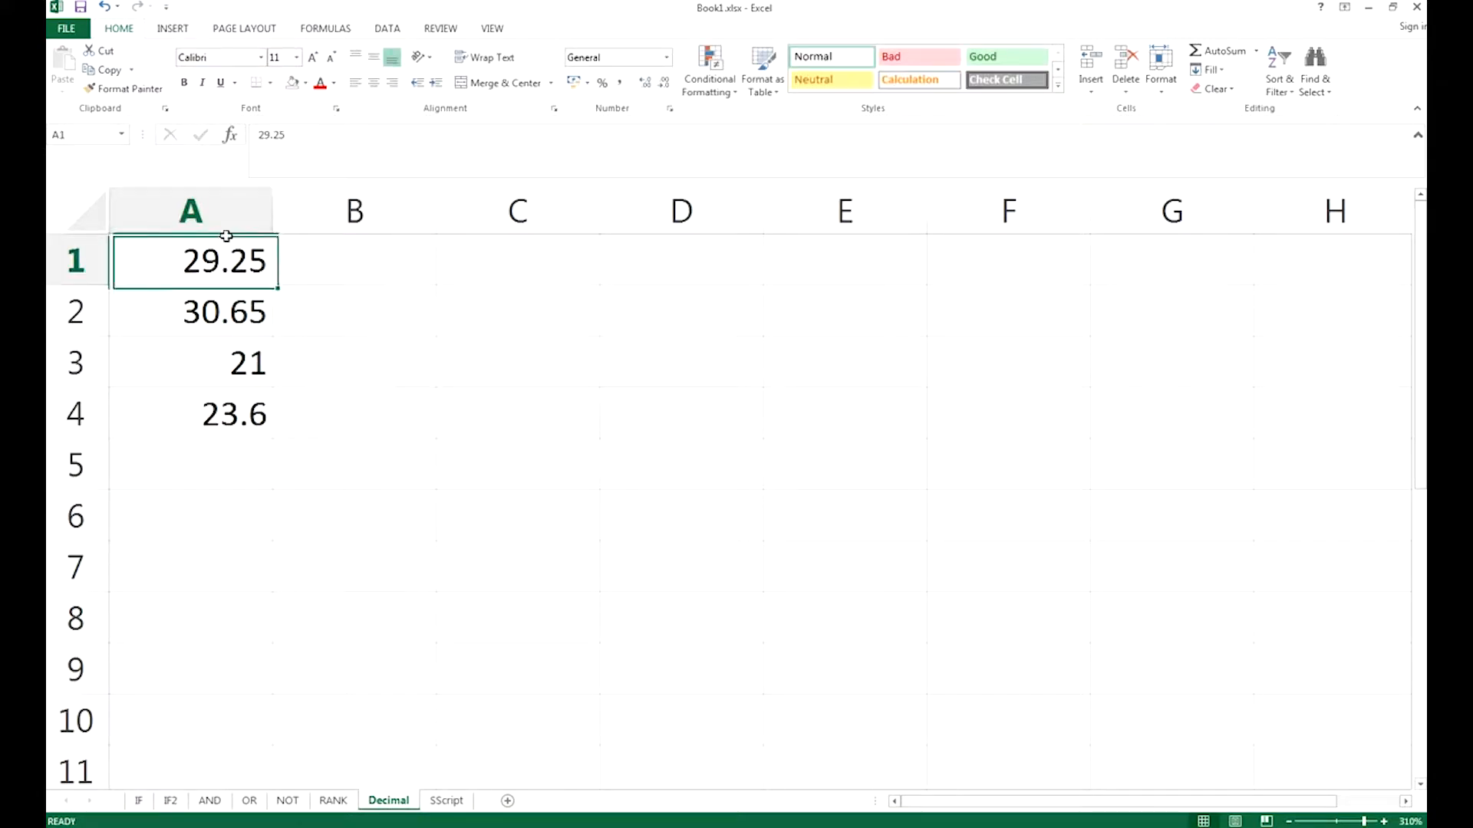
left_click(237, 299)
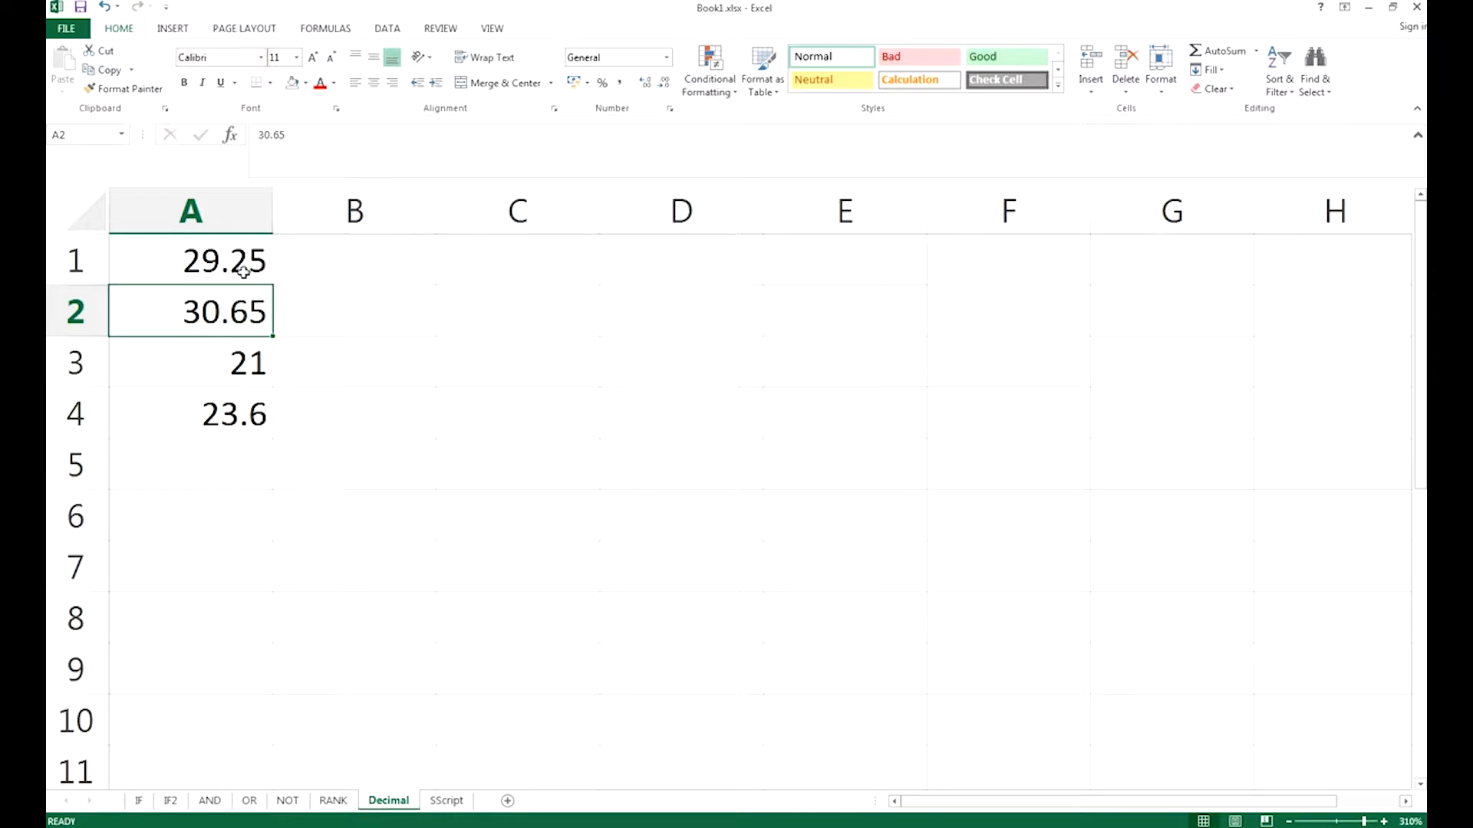
left_click(239, 377)
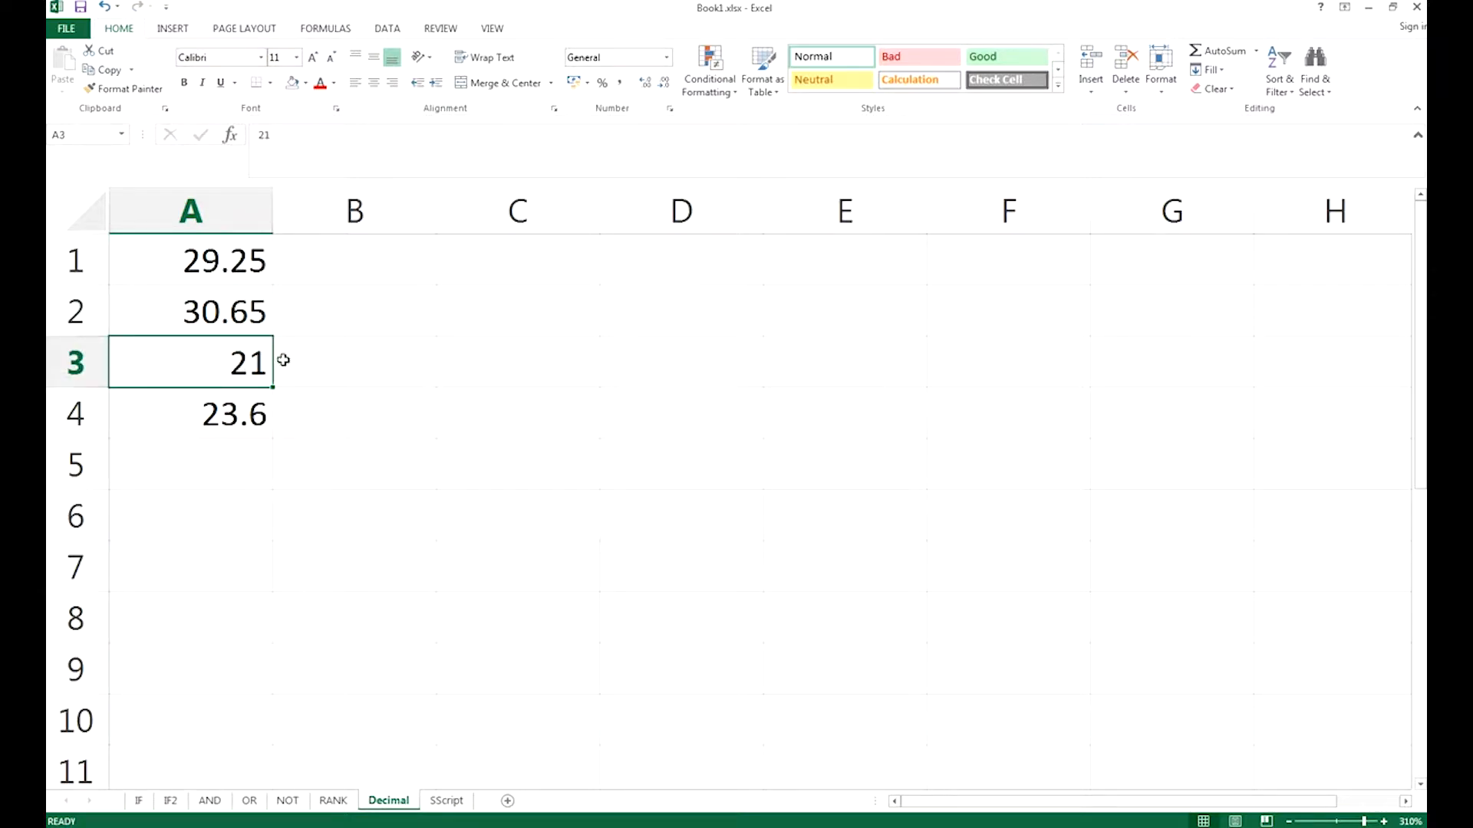
left_click(253, 420)
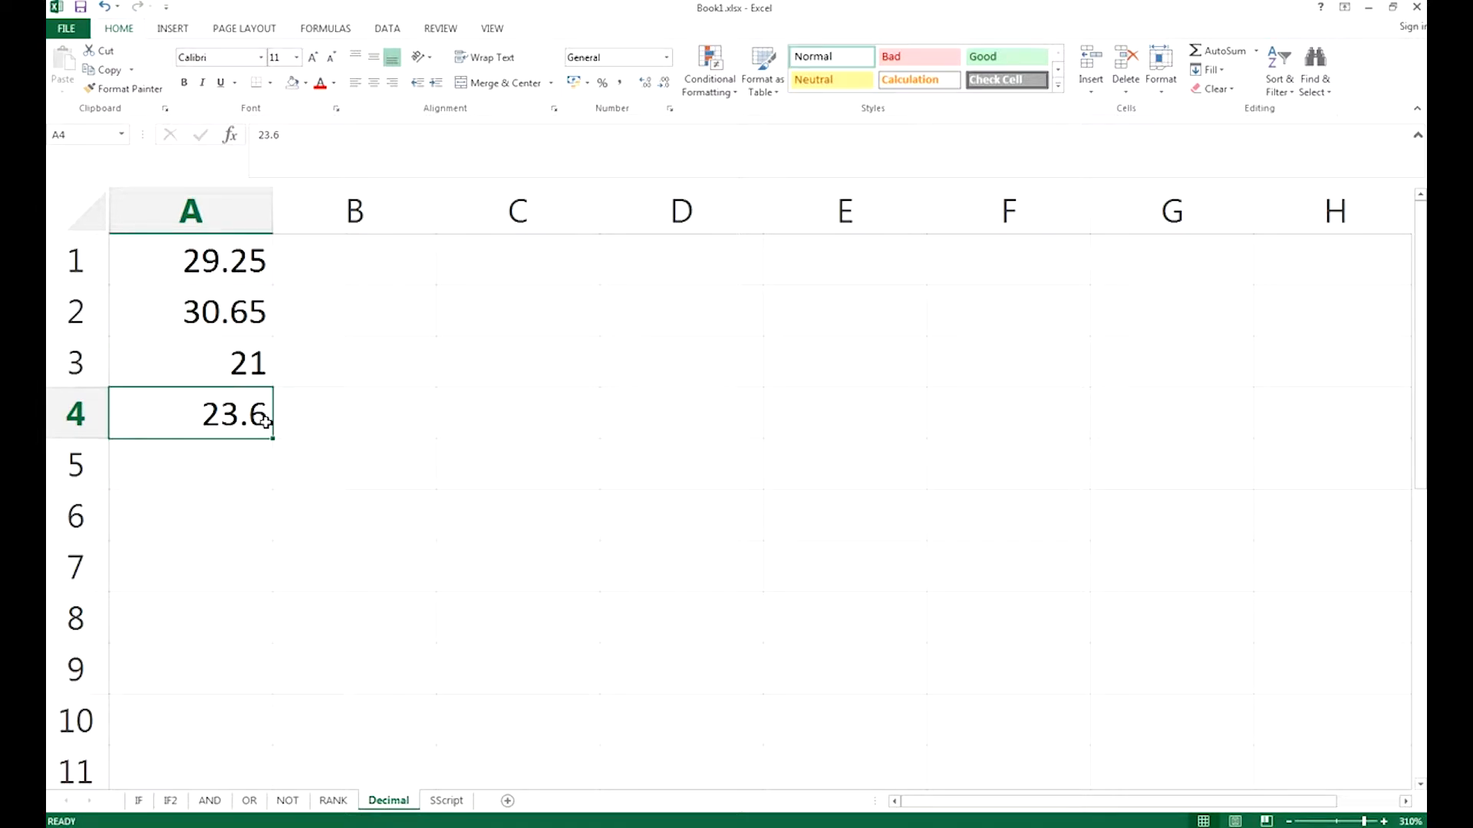
left_click_drag(253, 261, 243, 464)
left_click(470, 428)
left_click(250, 411)
Step: Try to show two decimal places in A3 by re-entering its value as 21.00
left_click(250, 376)
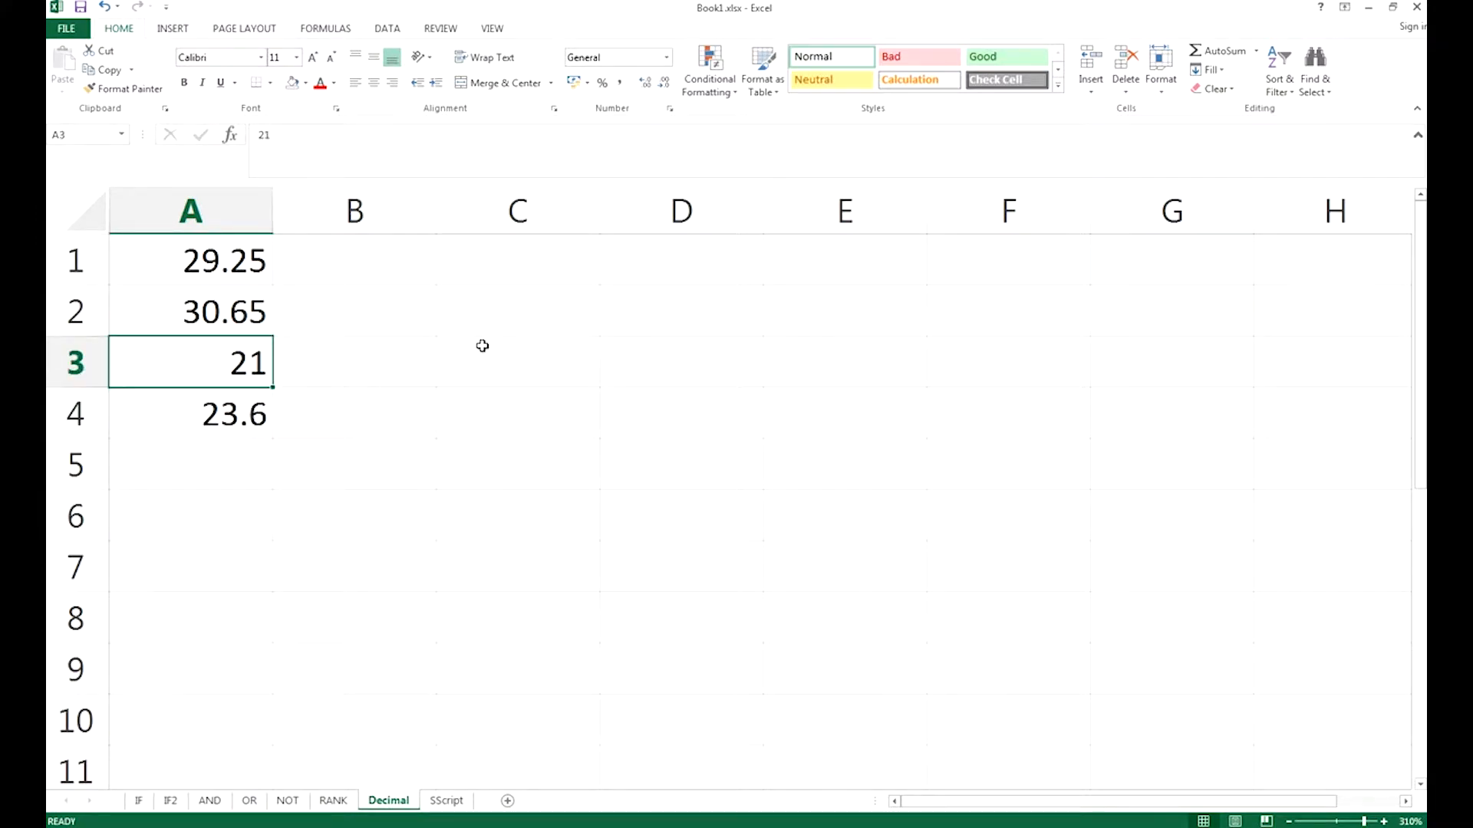
type("21.00")
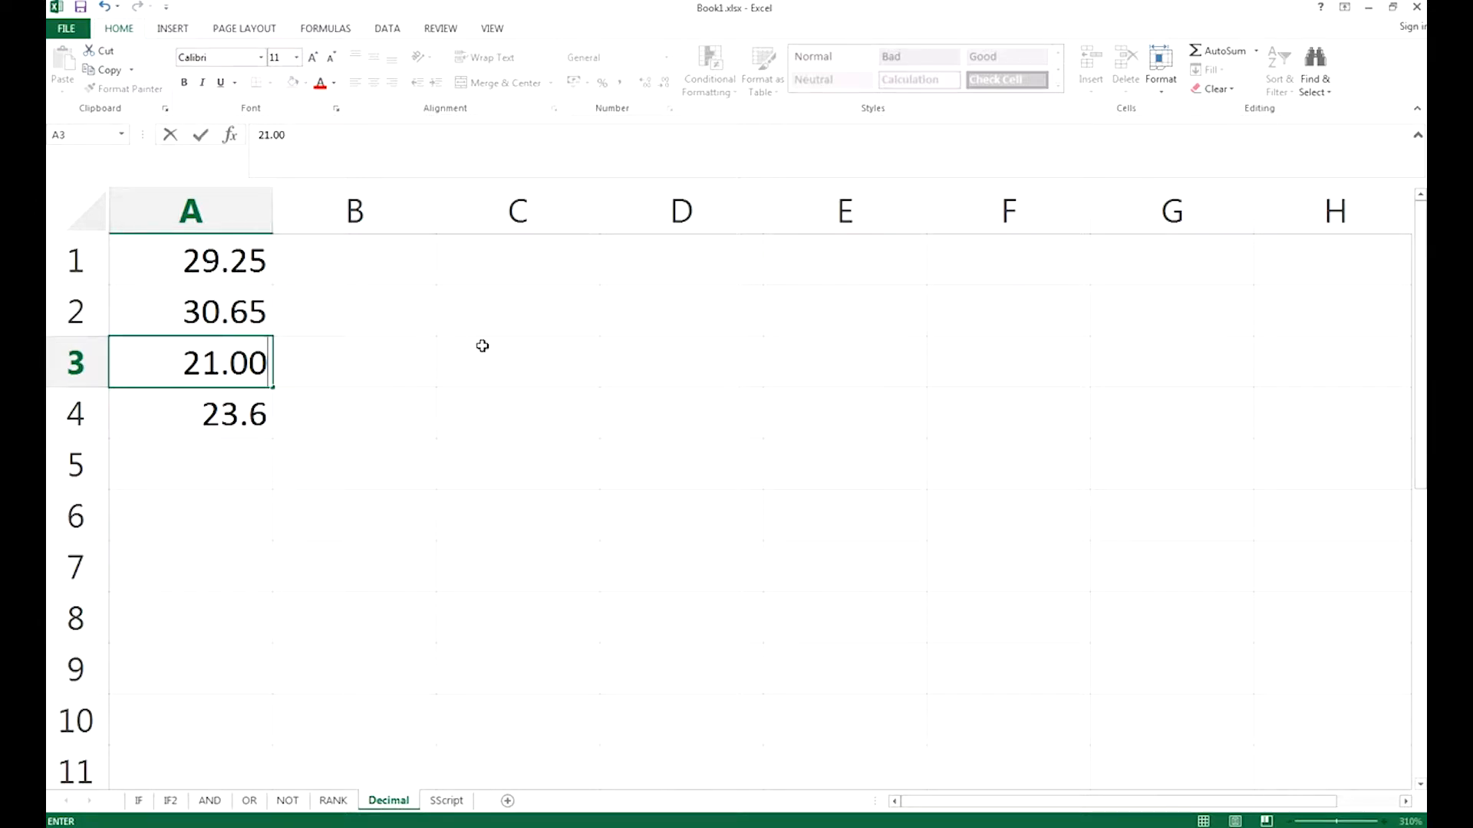
key("Return")
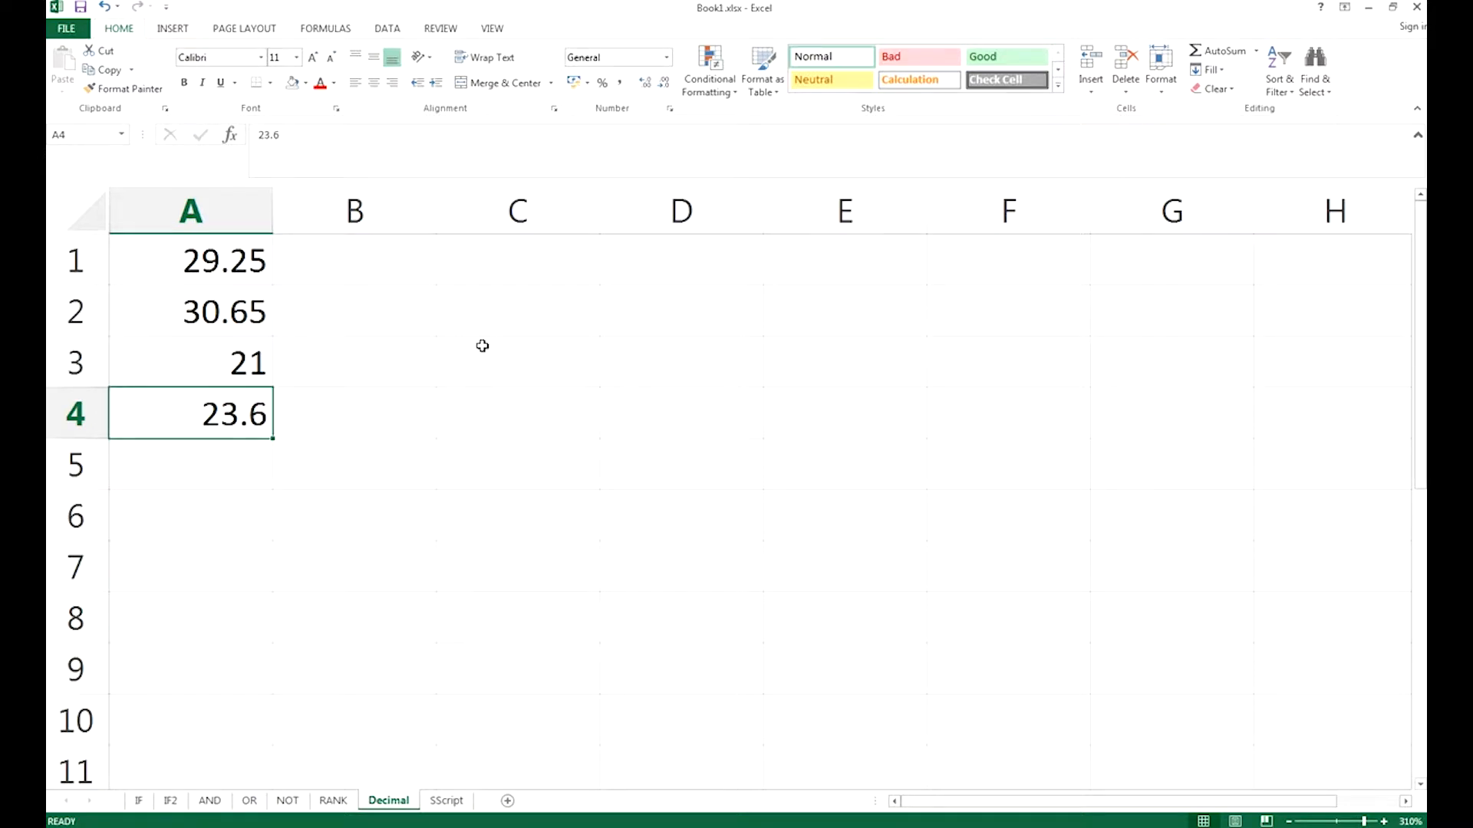
Step: Decrease the decimals displayed in A1:A4 to none and increase them again to two decimal places
left_click_drag(240, 265, 227, 418)
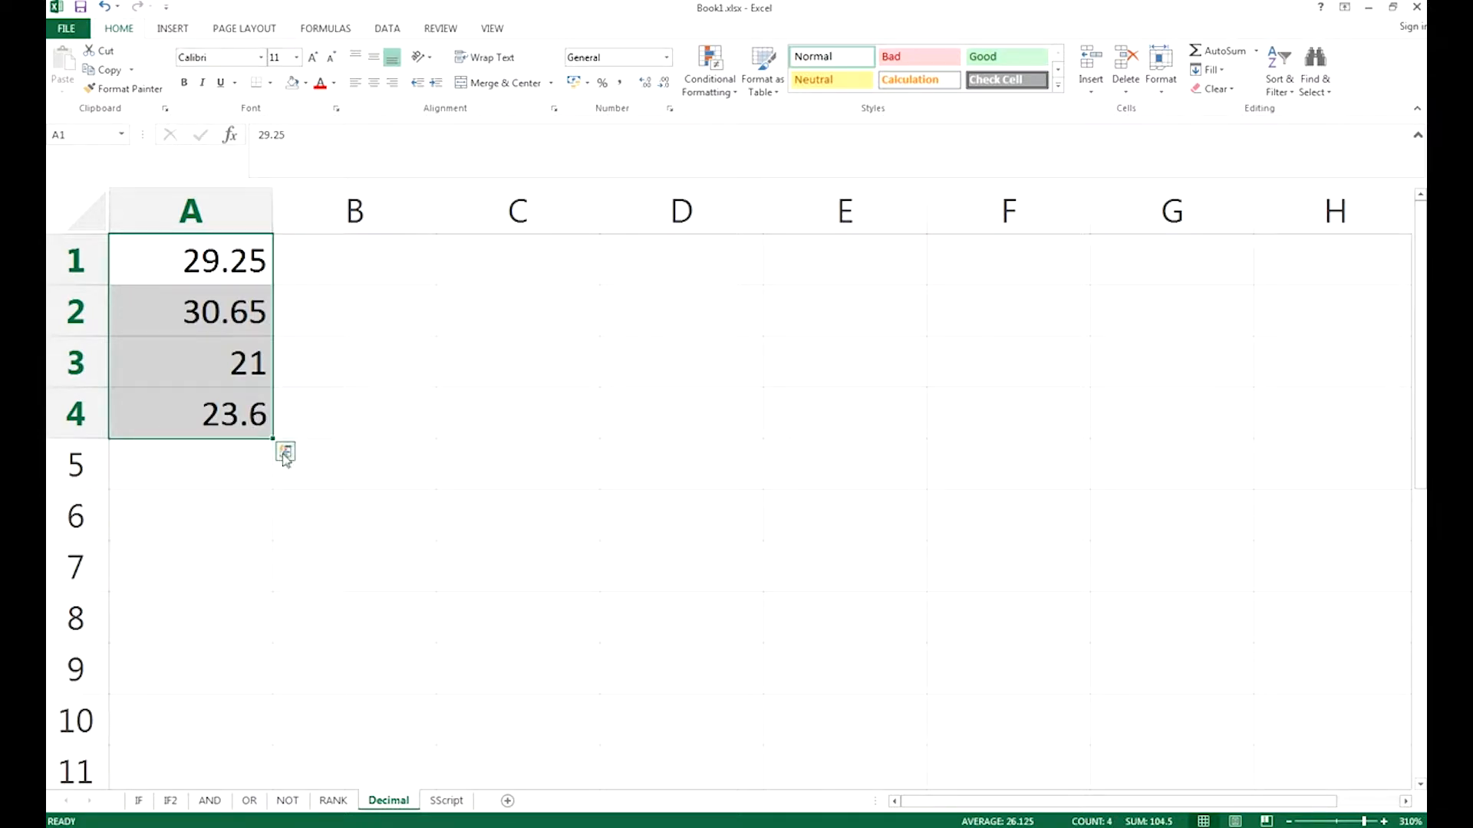
left_click(635, 211)
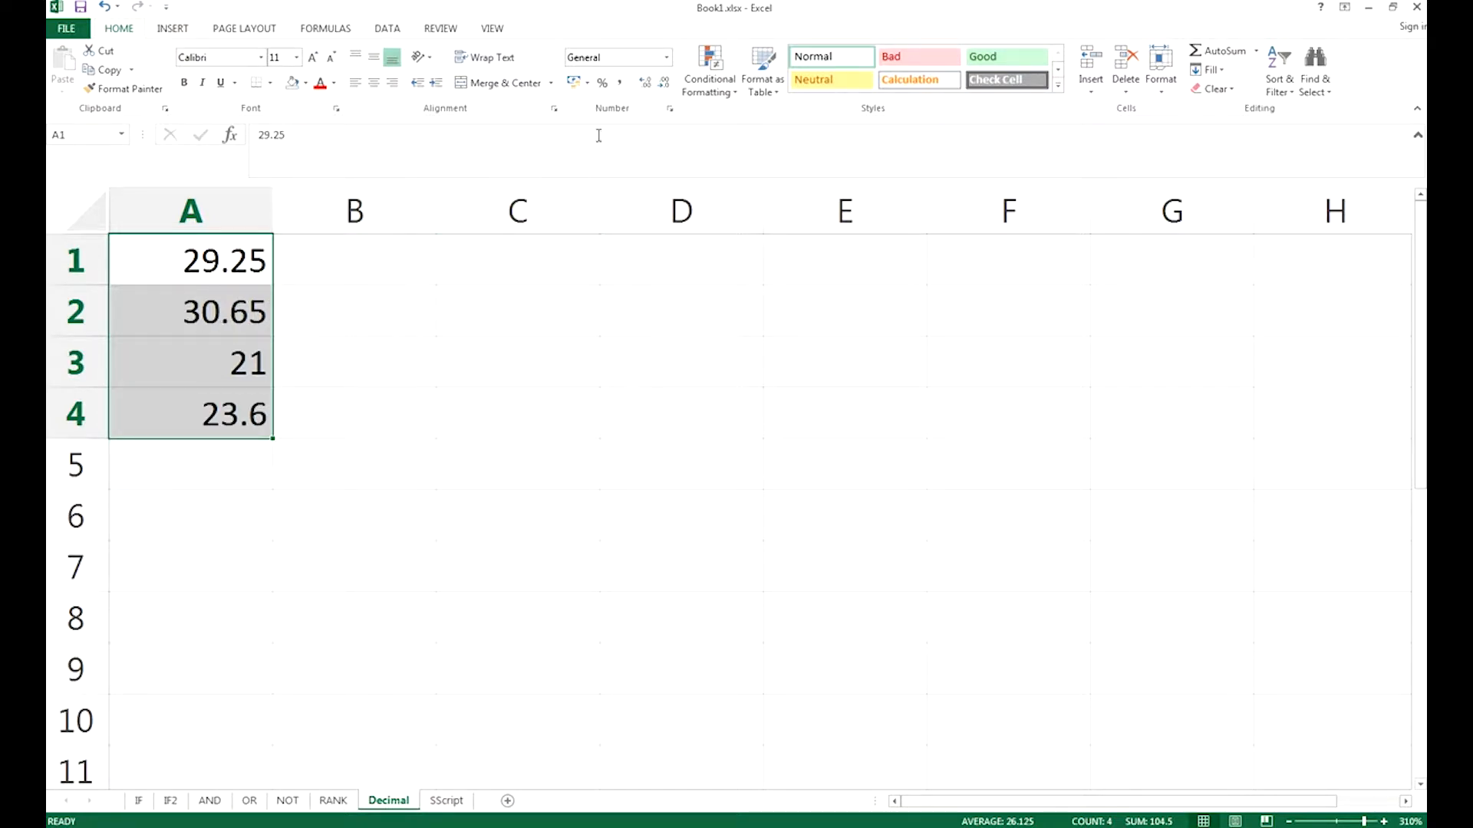
left_click(664, 81)
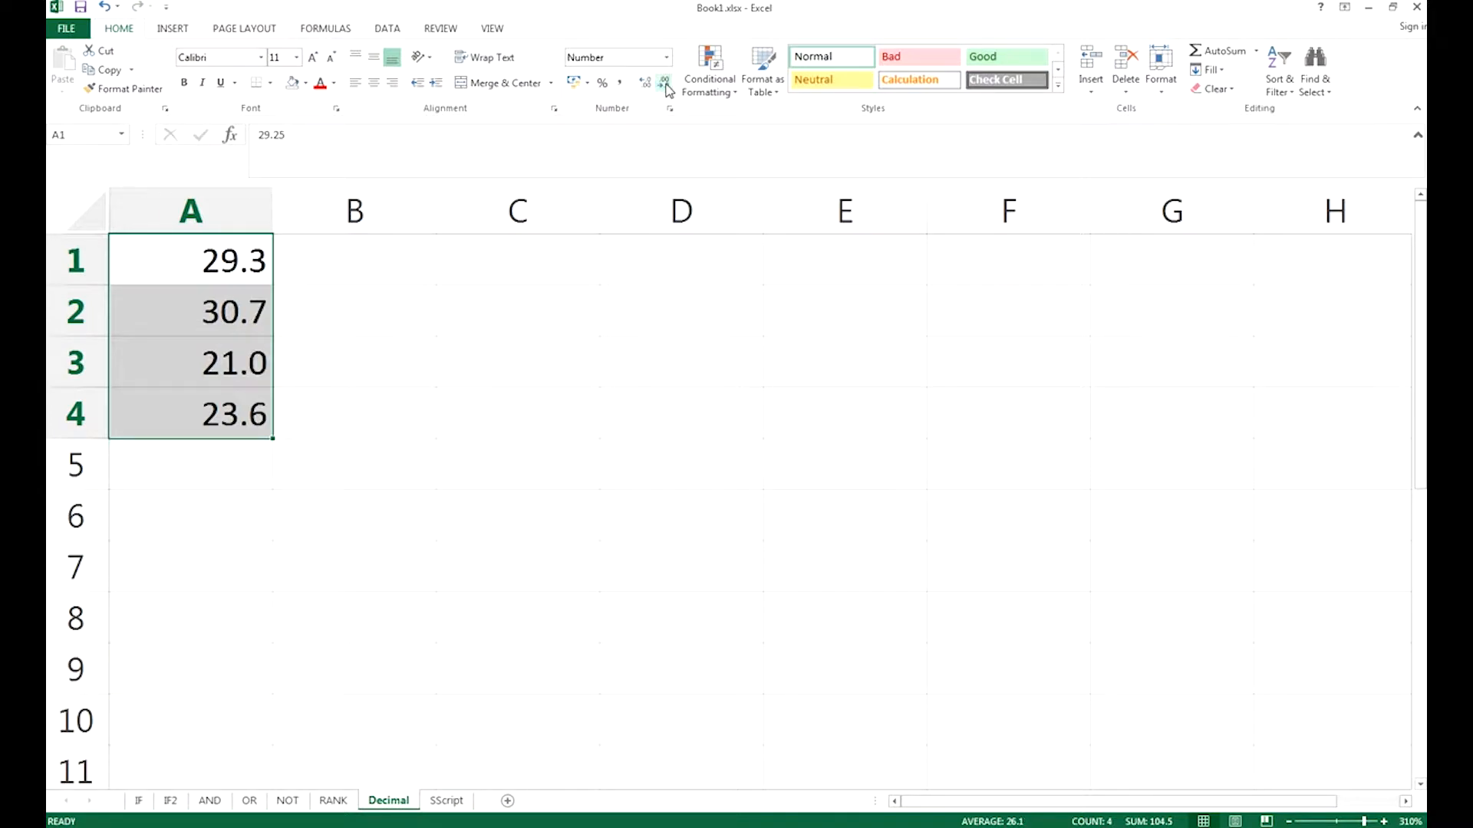
left_click(664, 82)
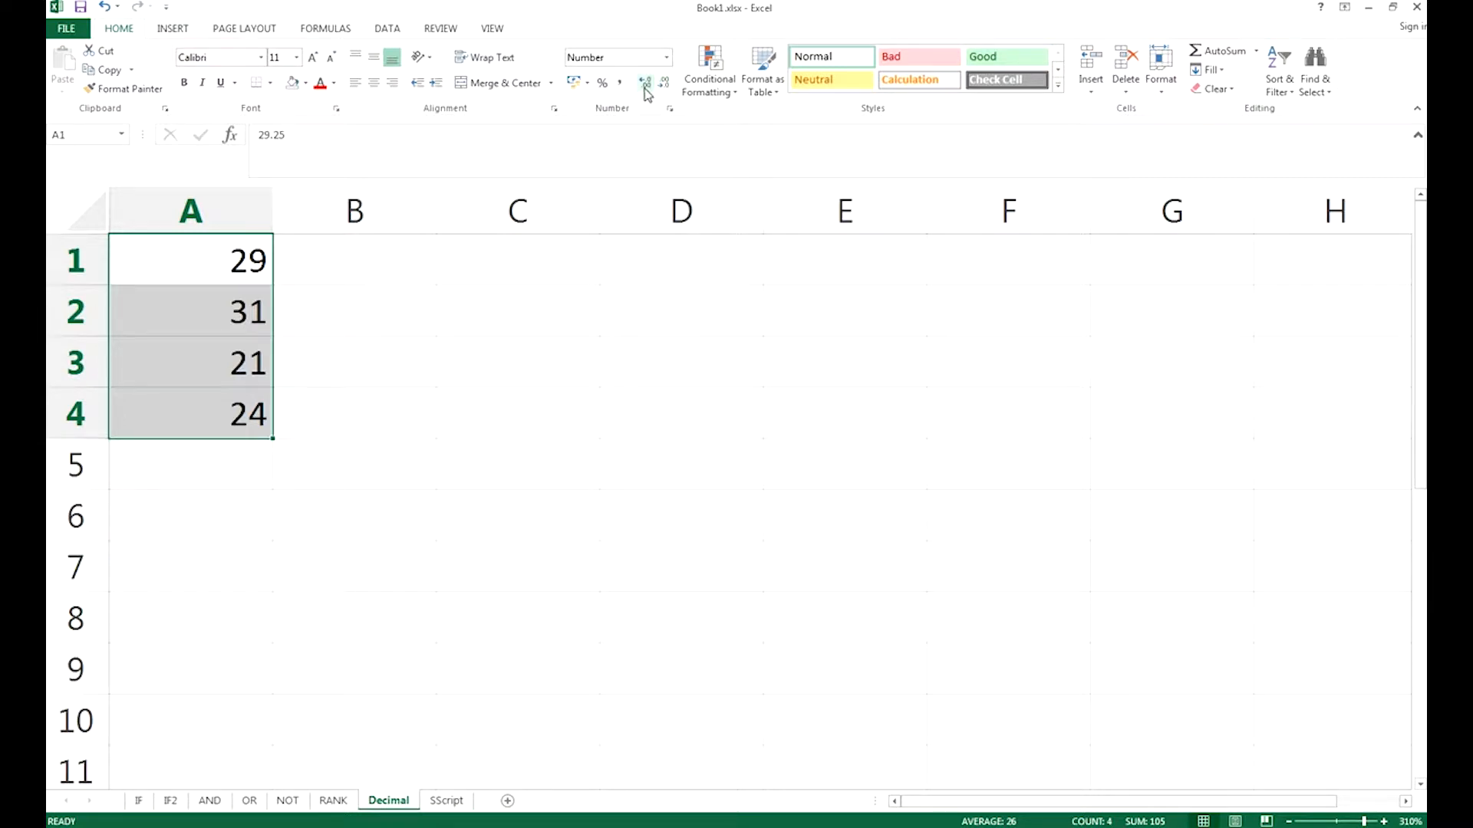
left_click(646, 93)
left_click(646, 93)
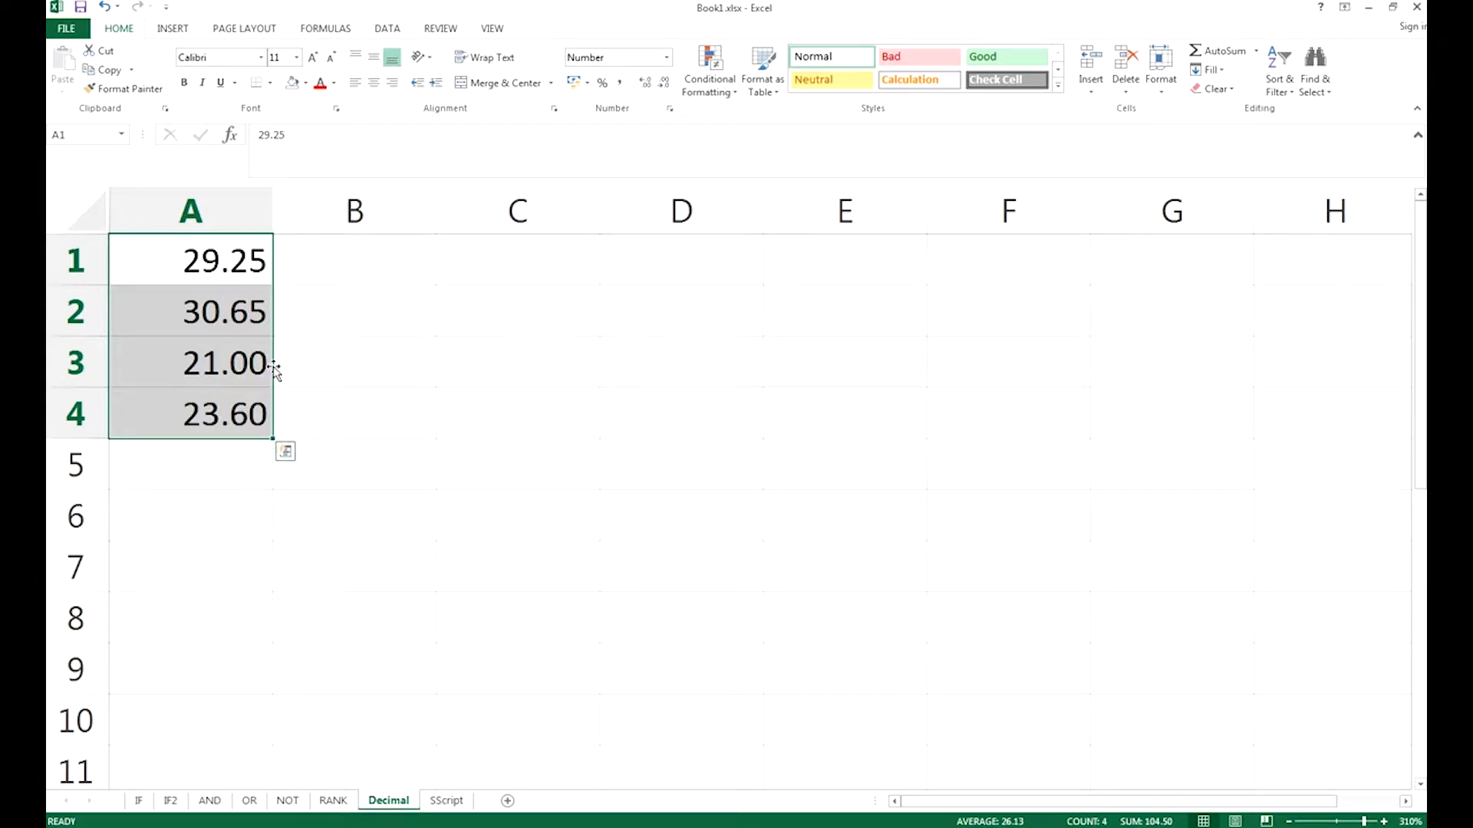
left_click(484, 359)
Step: Select only A2 and A4, reduce them to one decimal place, and restore them to two
left_click(233, 312)
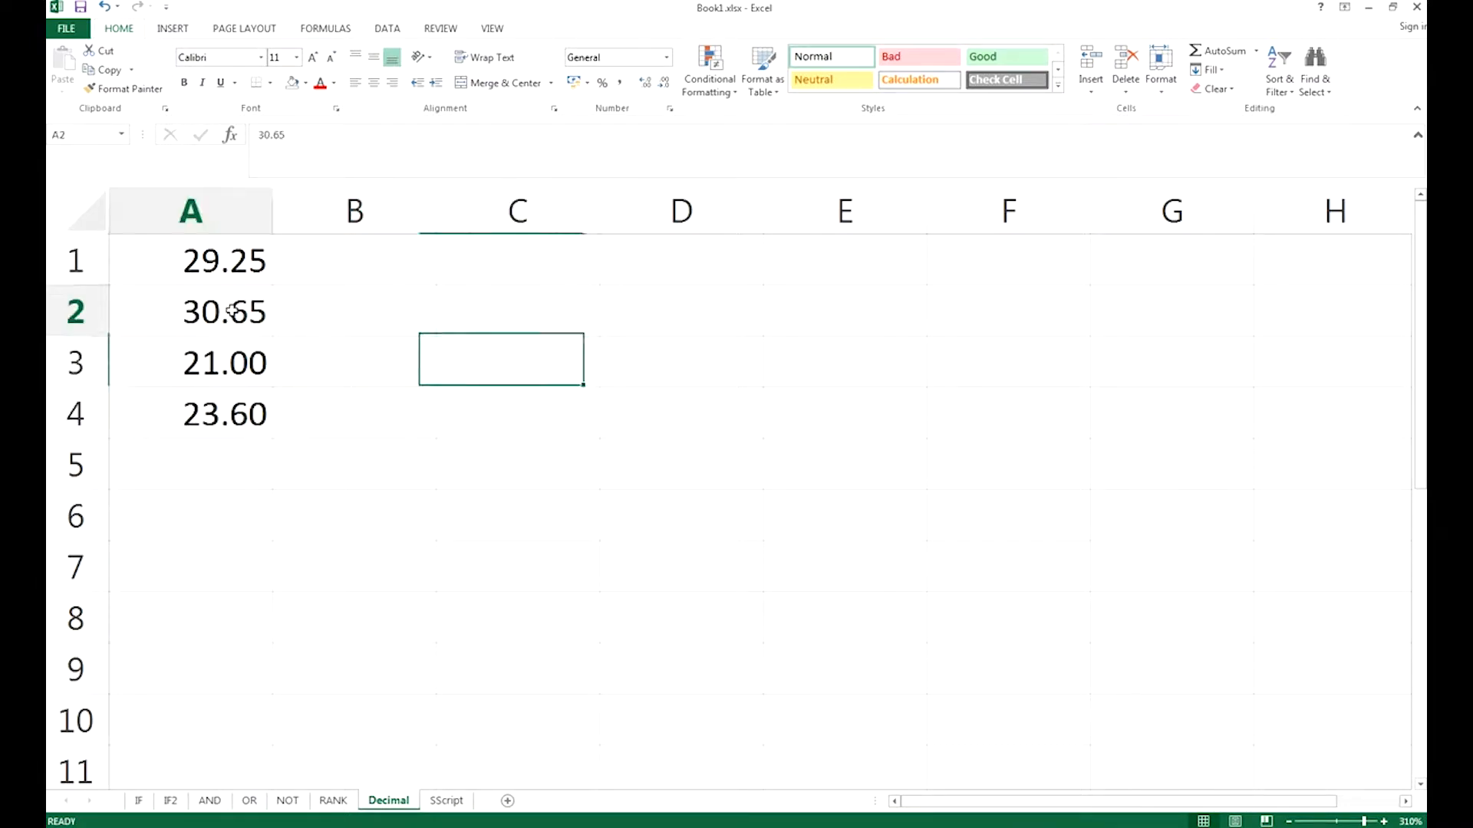
left_click(251, 421, "ctrl")
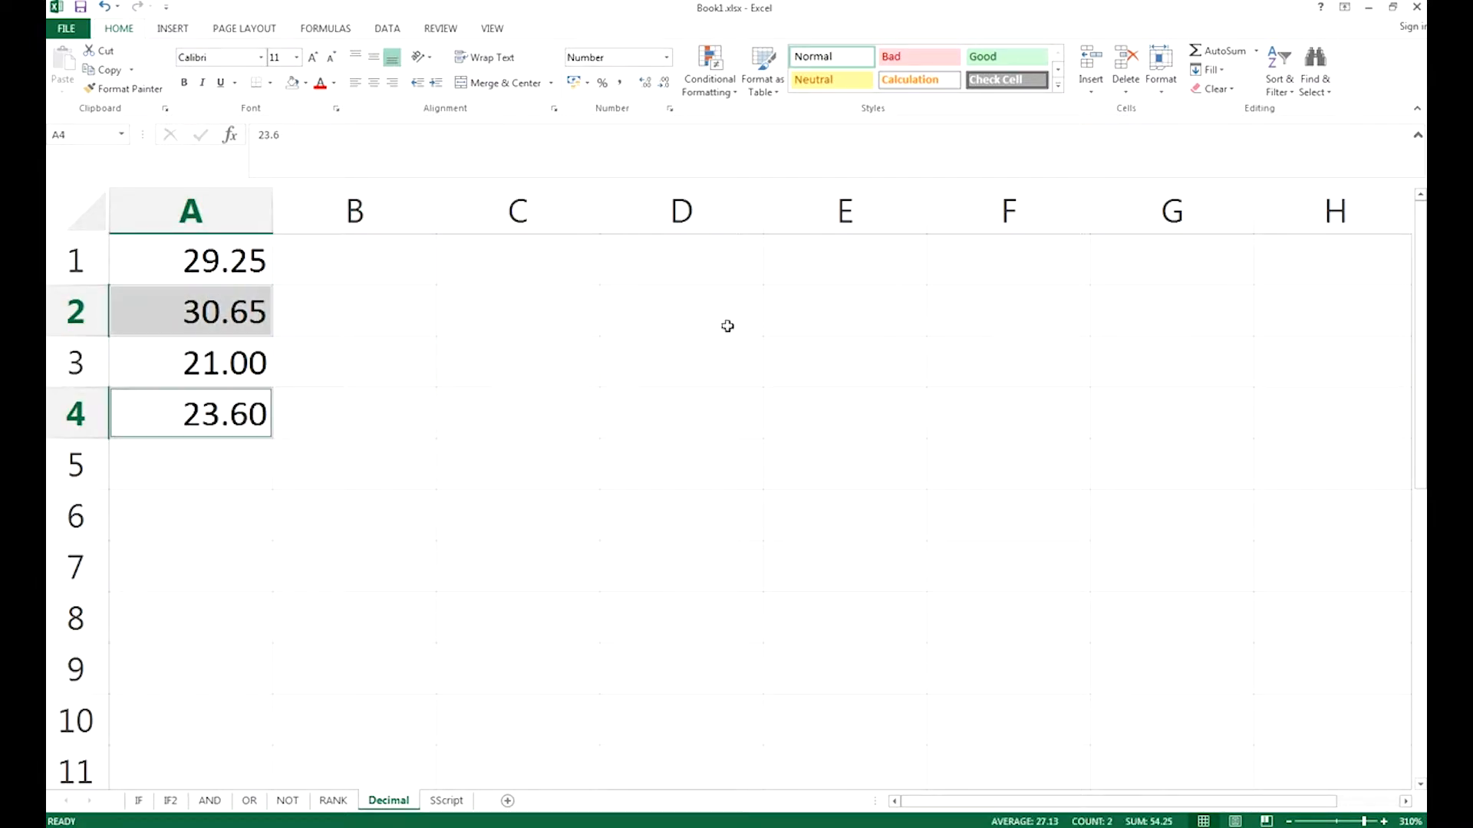
left_click(665, 82)
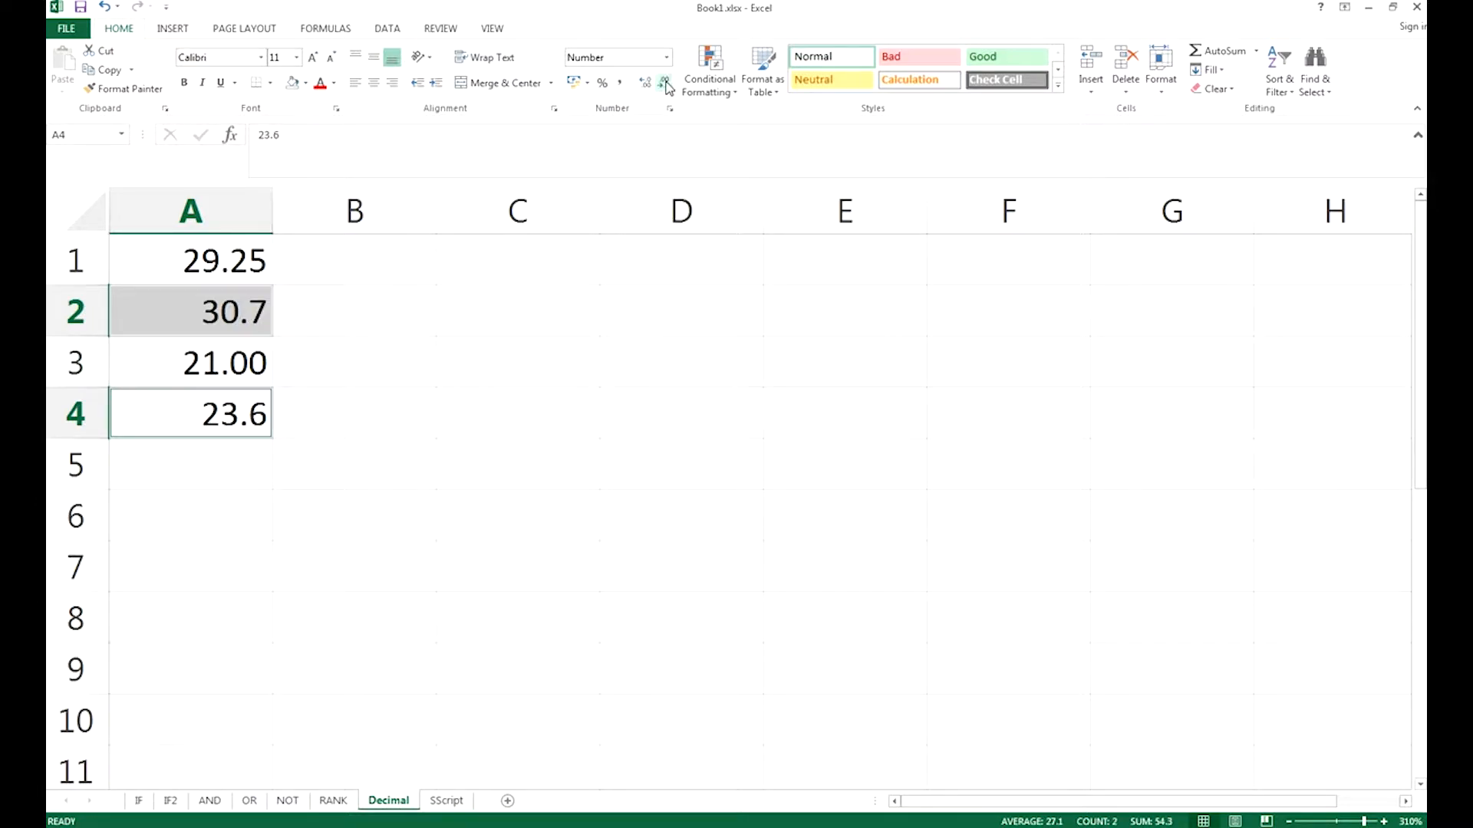
left_click(645, 83)
left_click(664, 83)
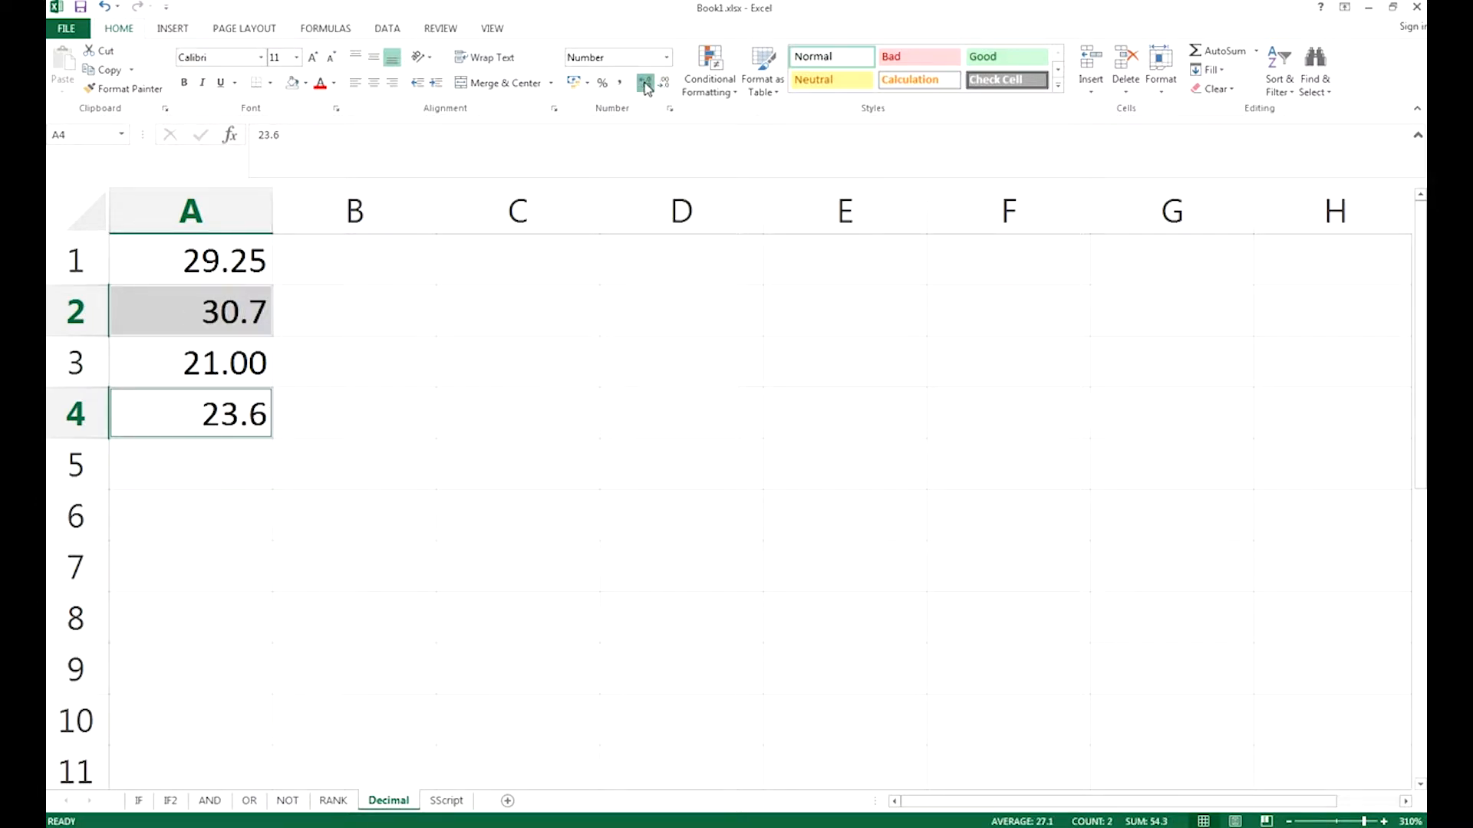
left_click(645, 83)
left_click(664, 83)
left_click(645, 83)
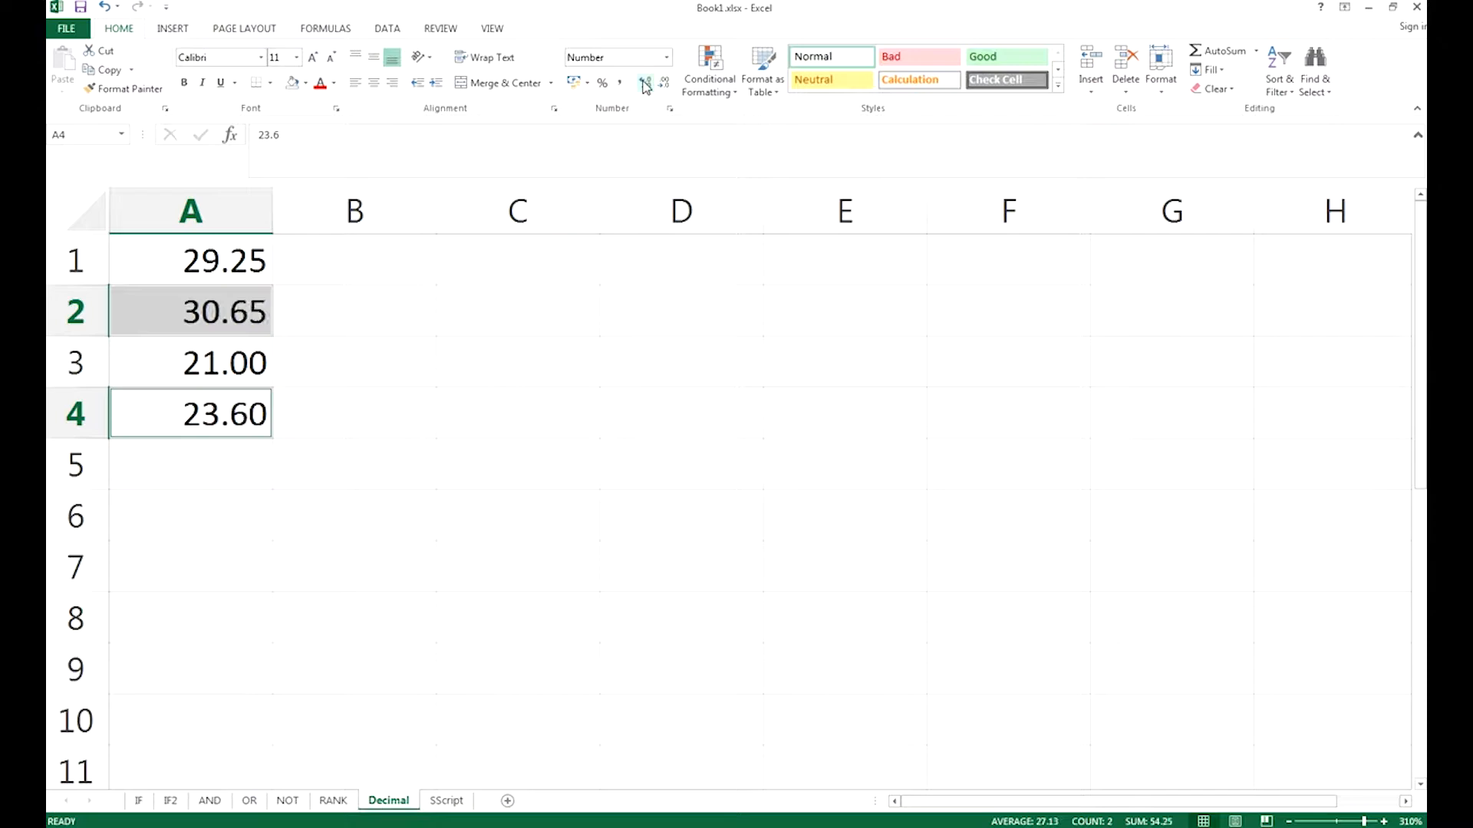
left_click(346, 434)
left_click_drag(240, 259, 221, 459)
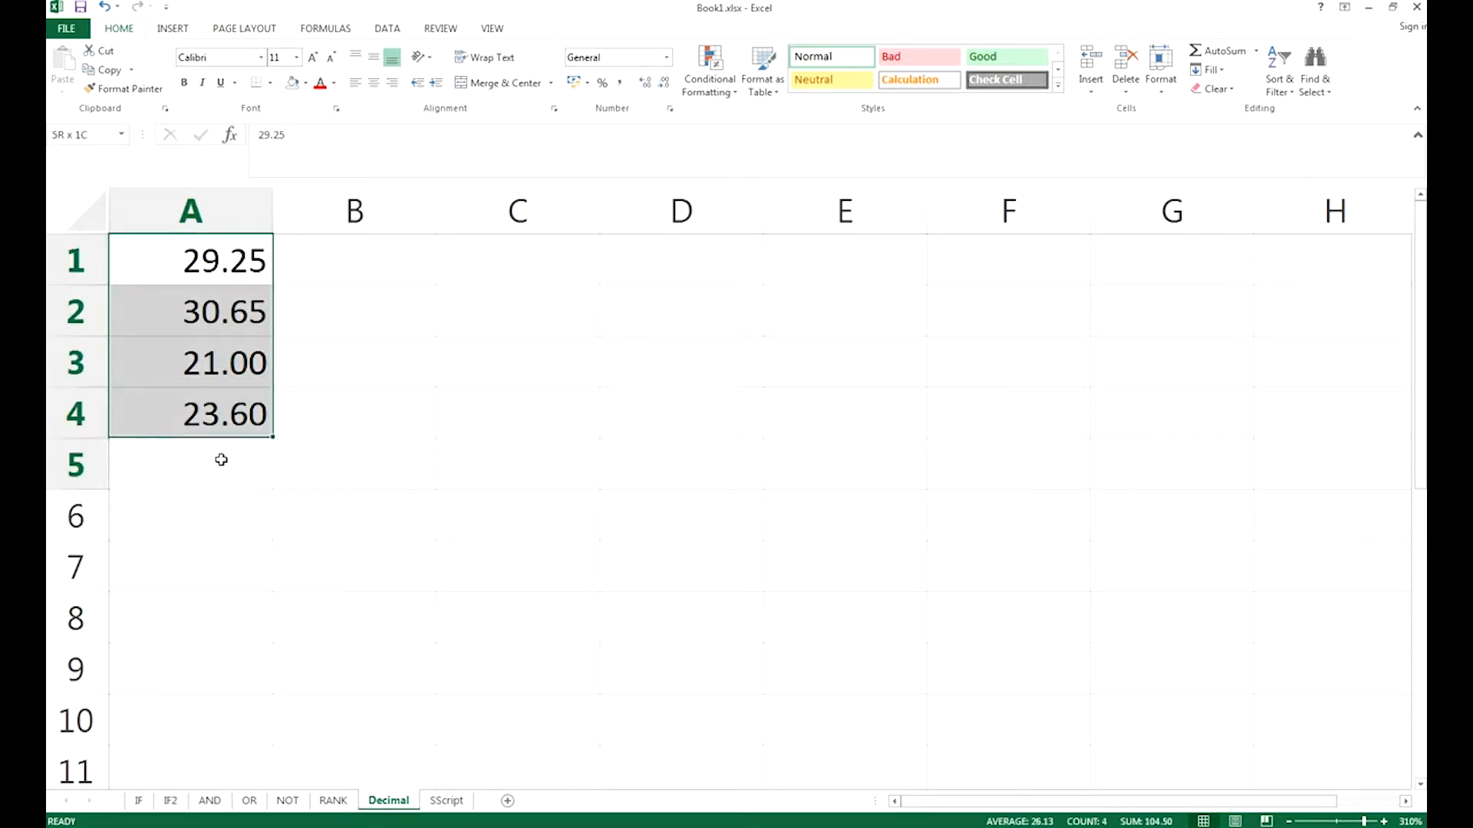
left_click(641, 439)
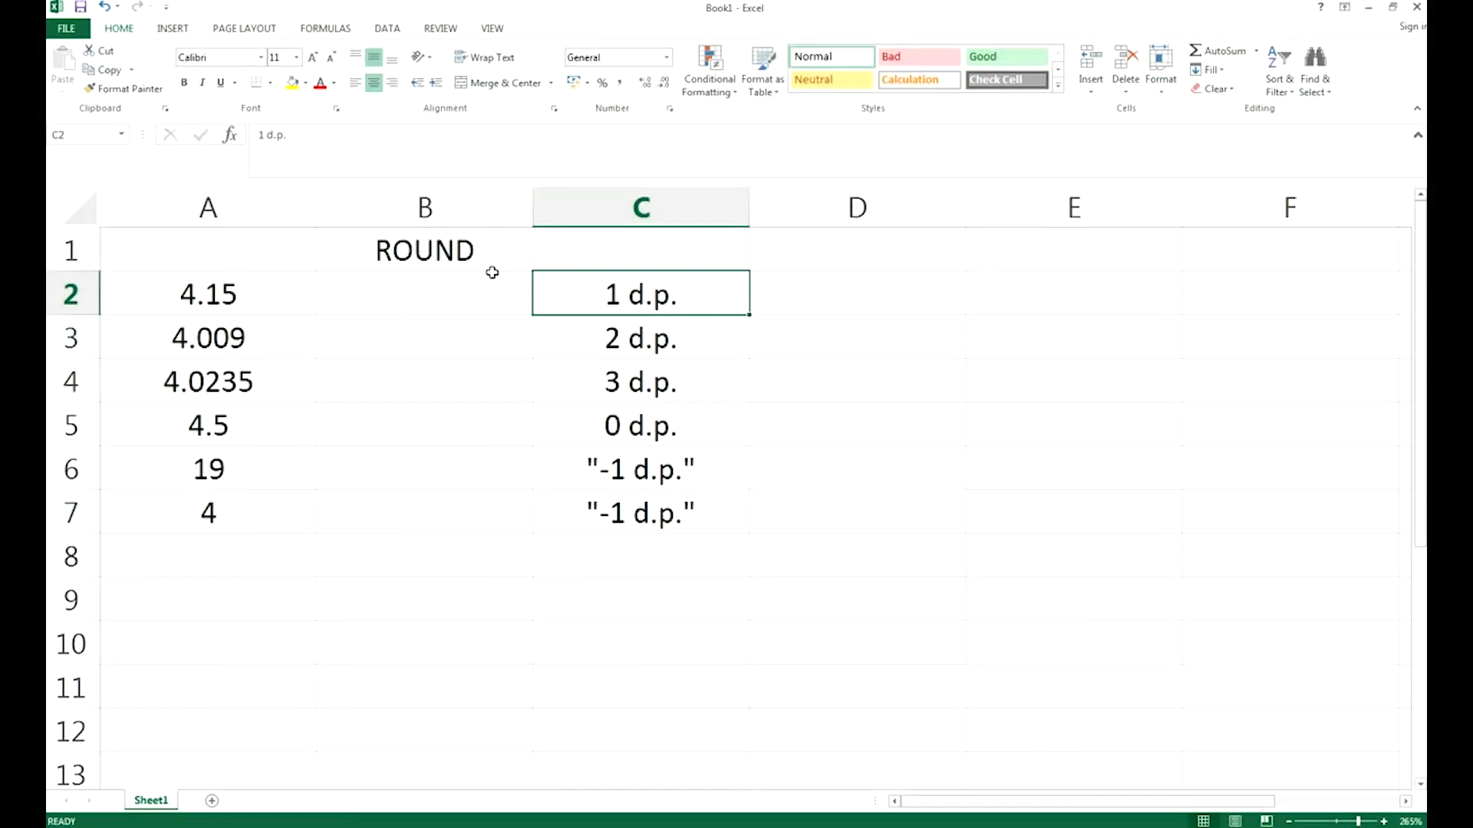
Step: Enter =ROUND(A2, 1) in B2 to round the value in A2 to one decimal place
left_click(458, 250)
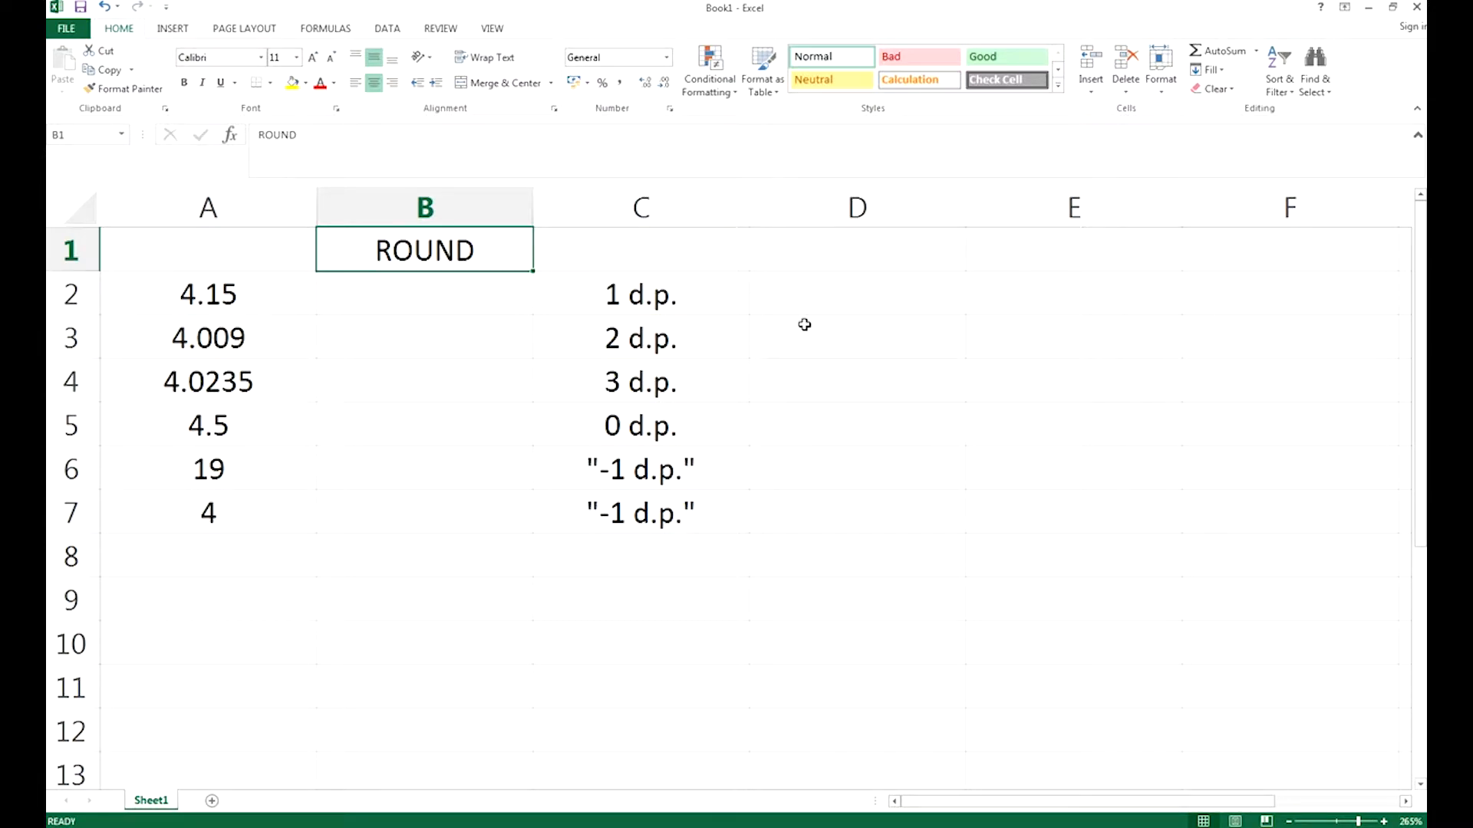
left_click(491, 295)
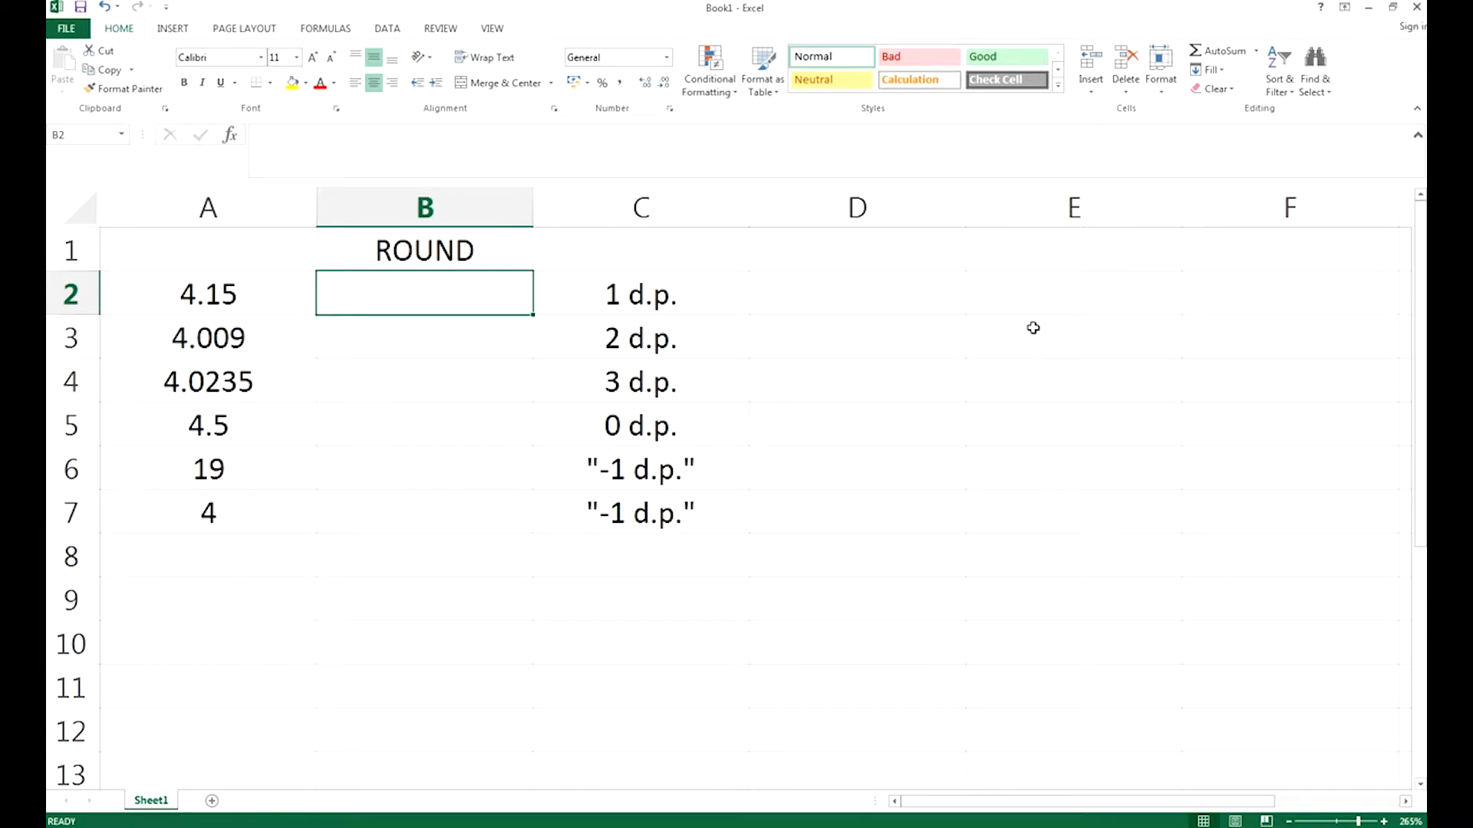
type("=")
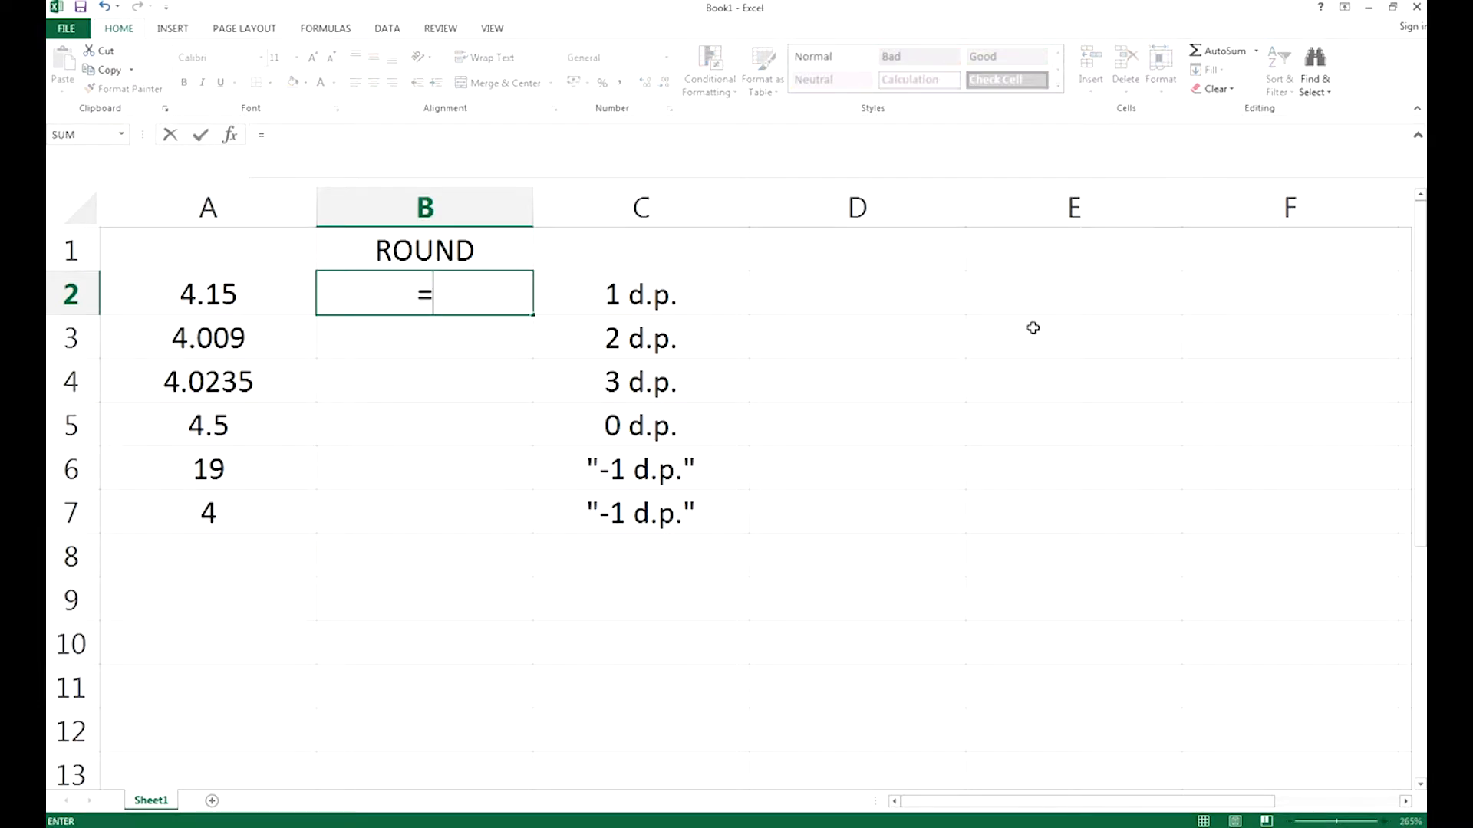
type("ROU")
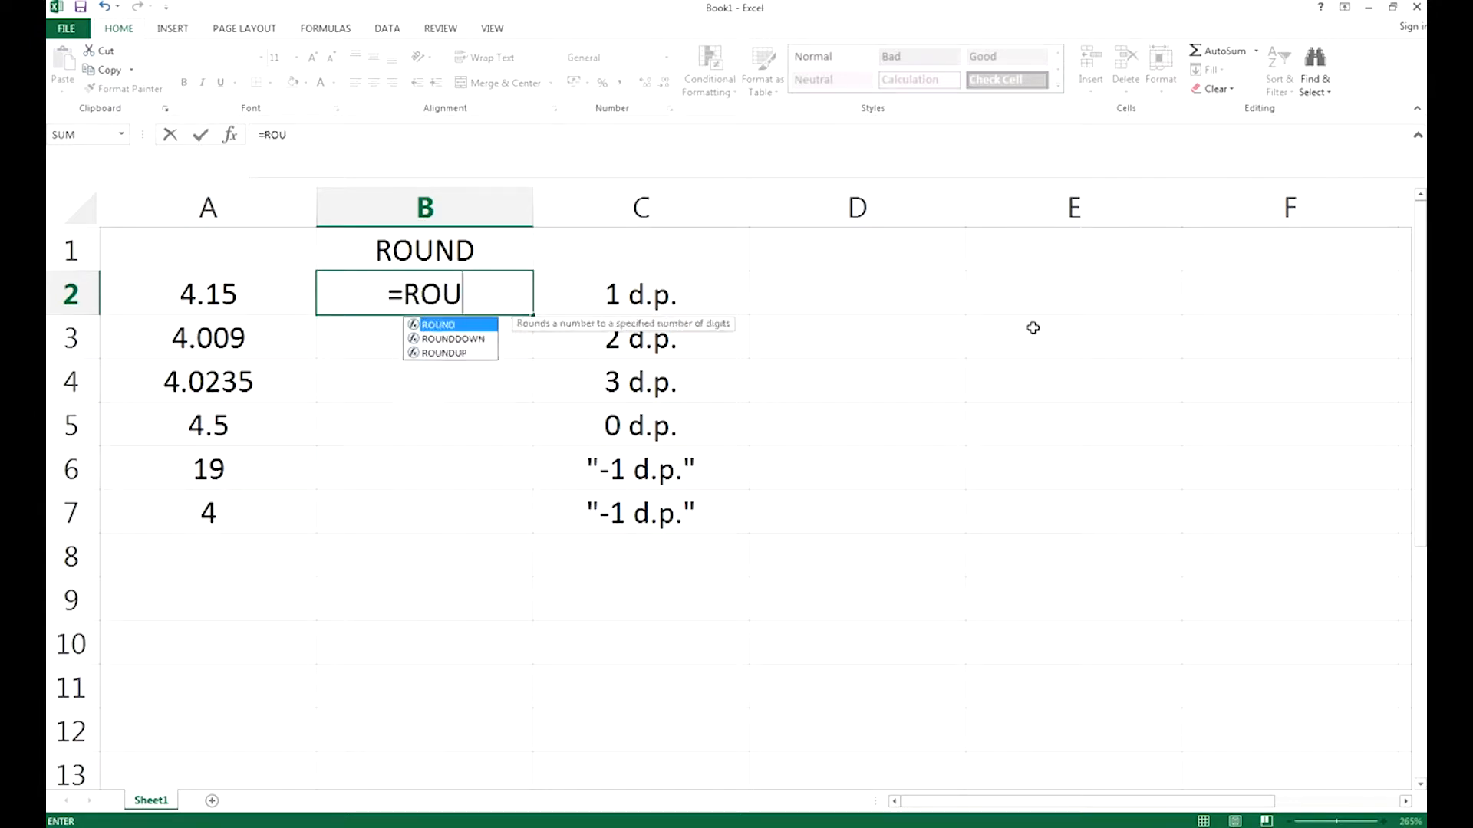
type("ND(")
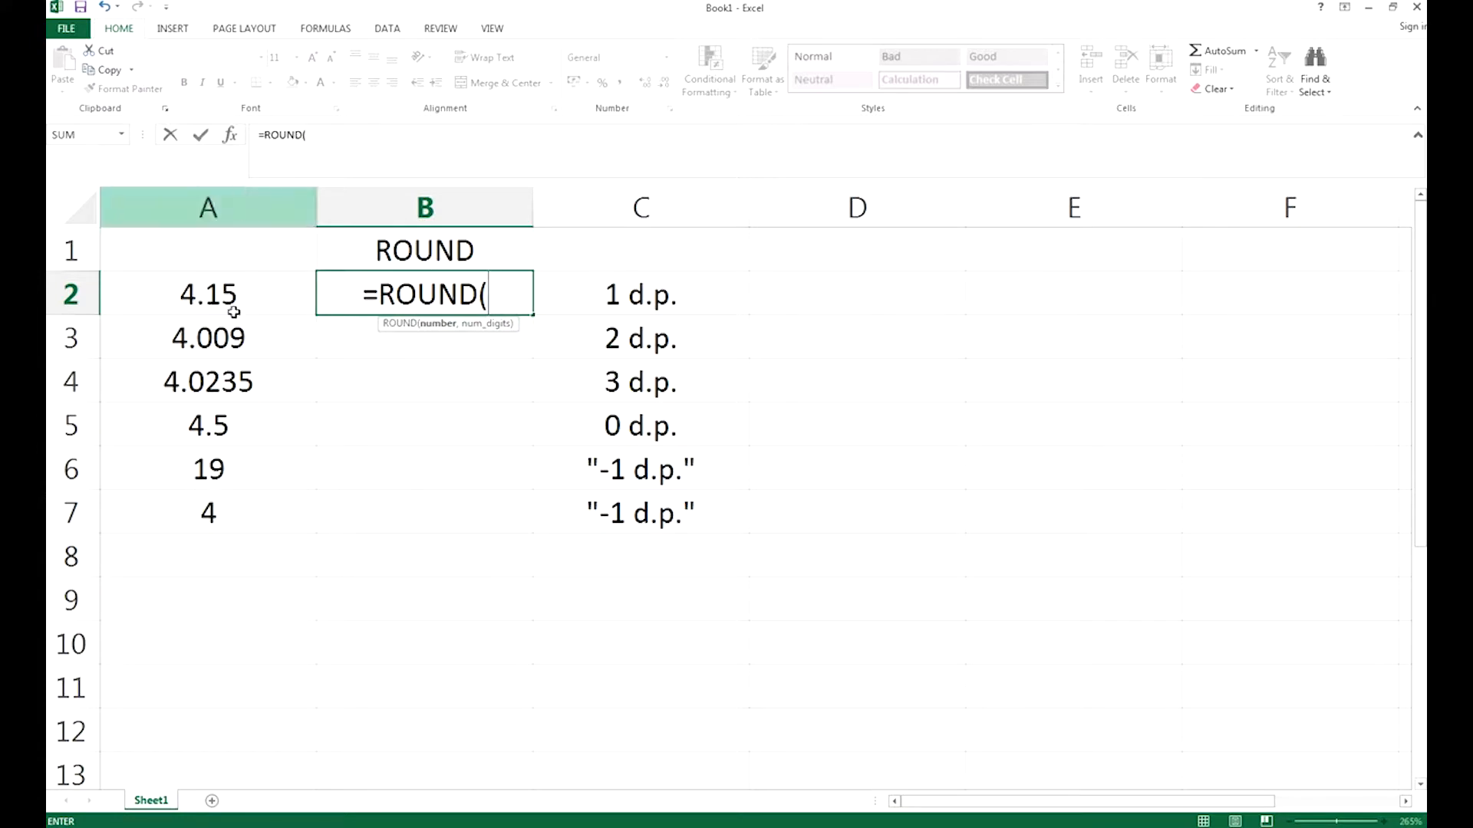
left_click(194, 302)
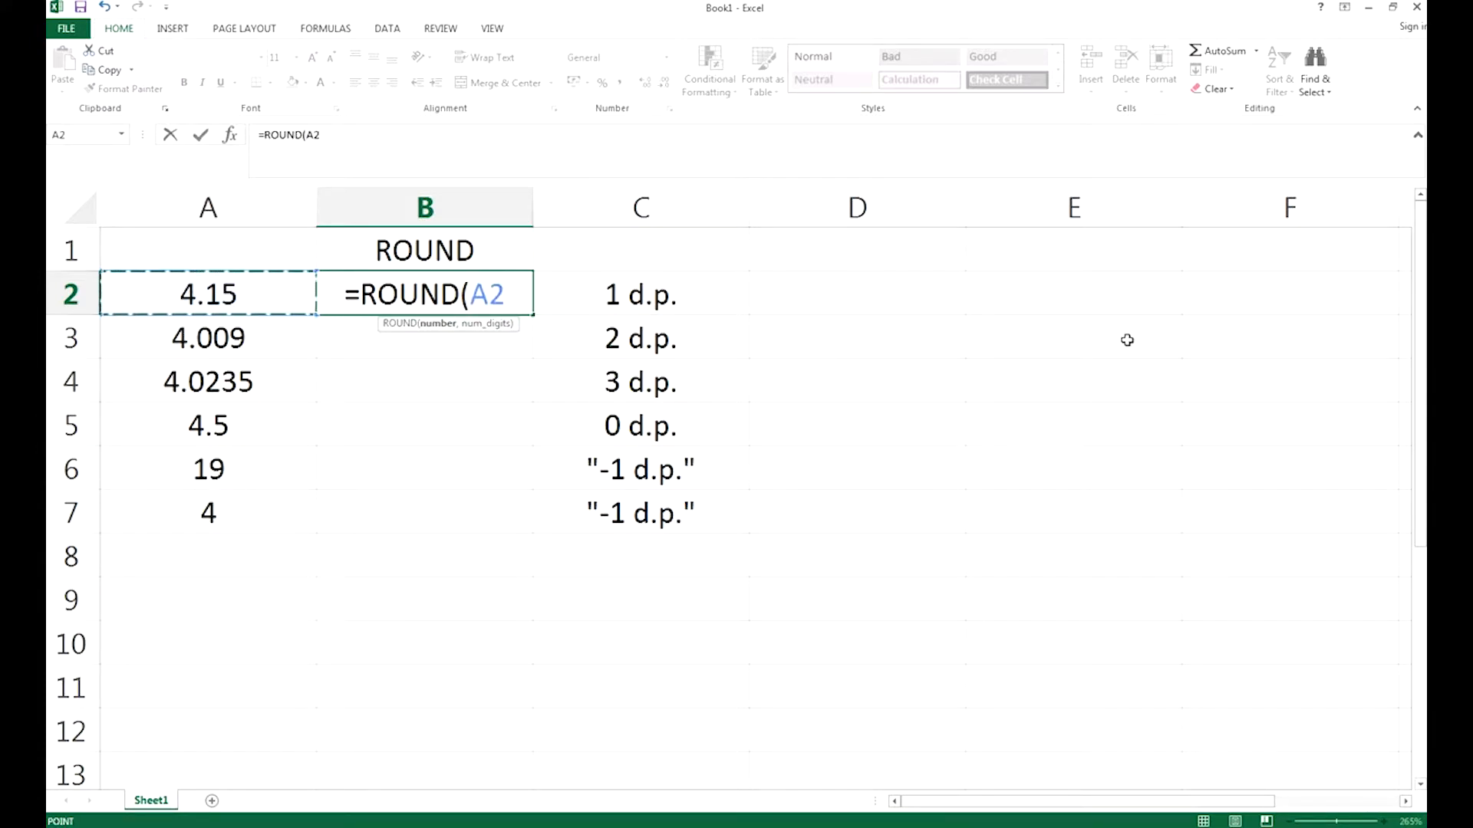
type(",")
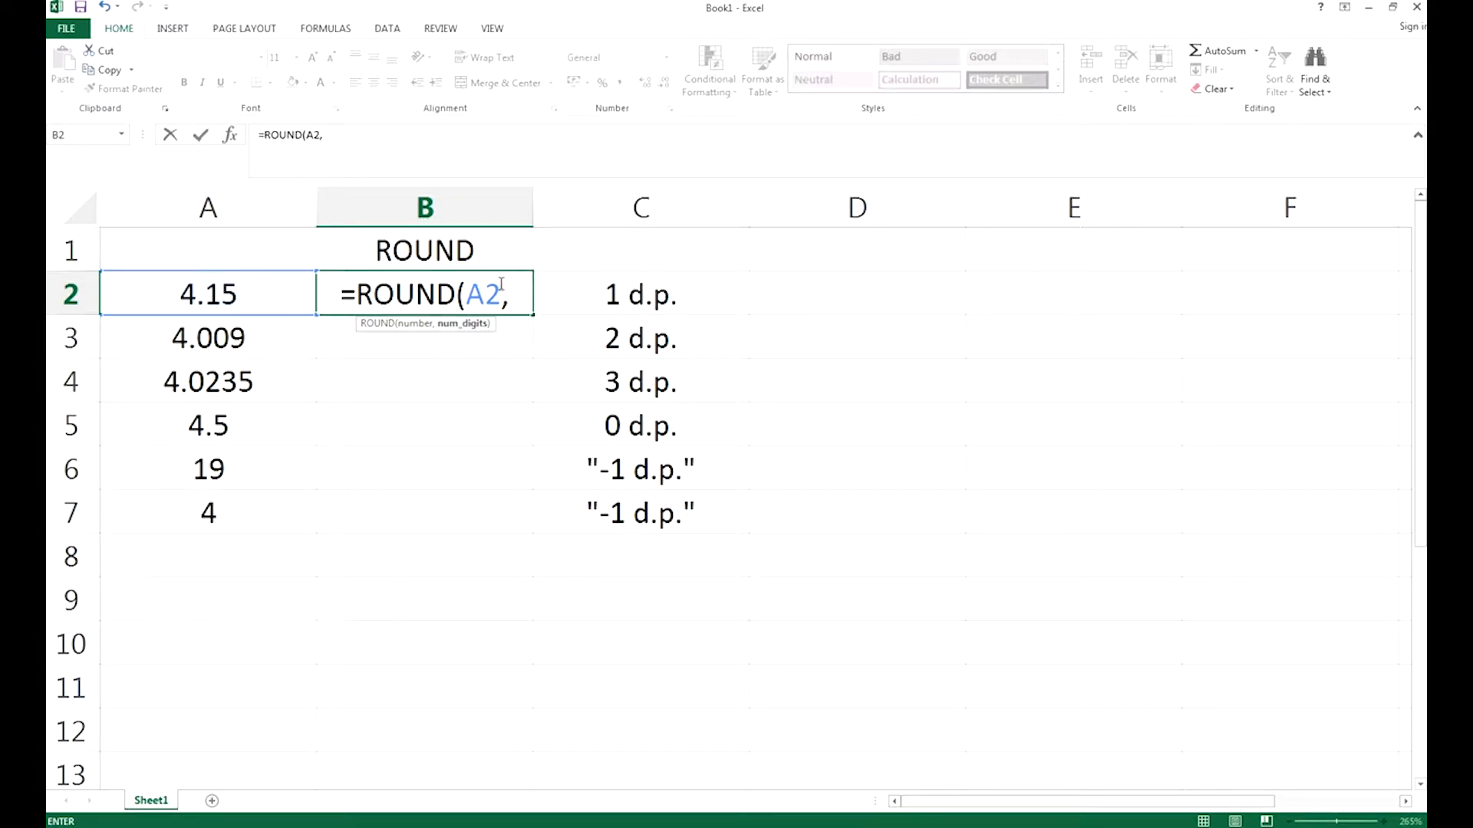
type("1")
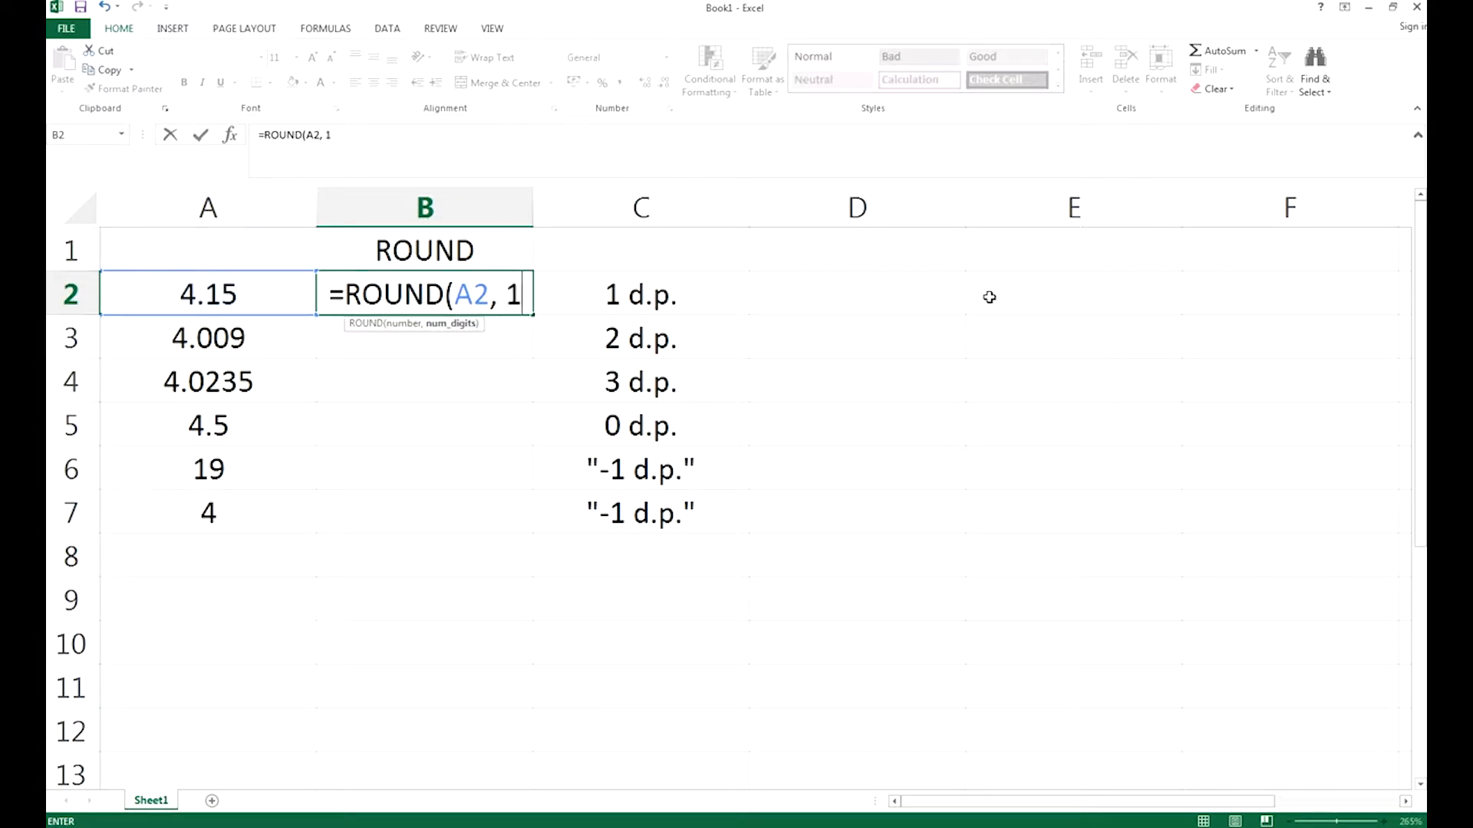
type(")")
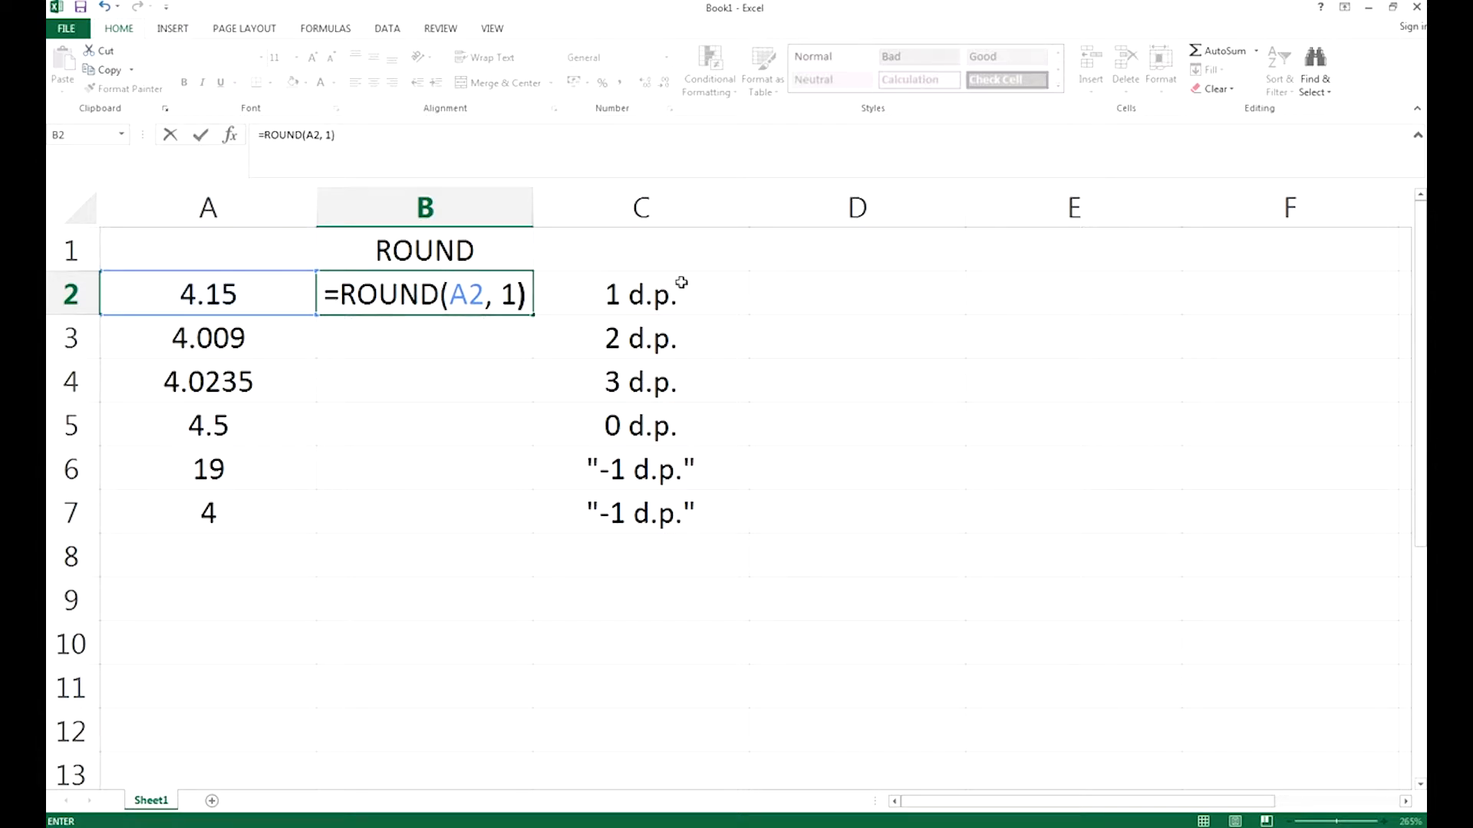
left_click(508, 295)
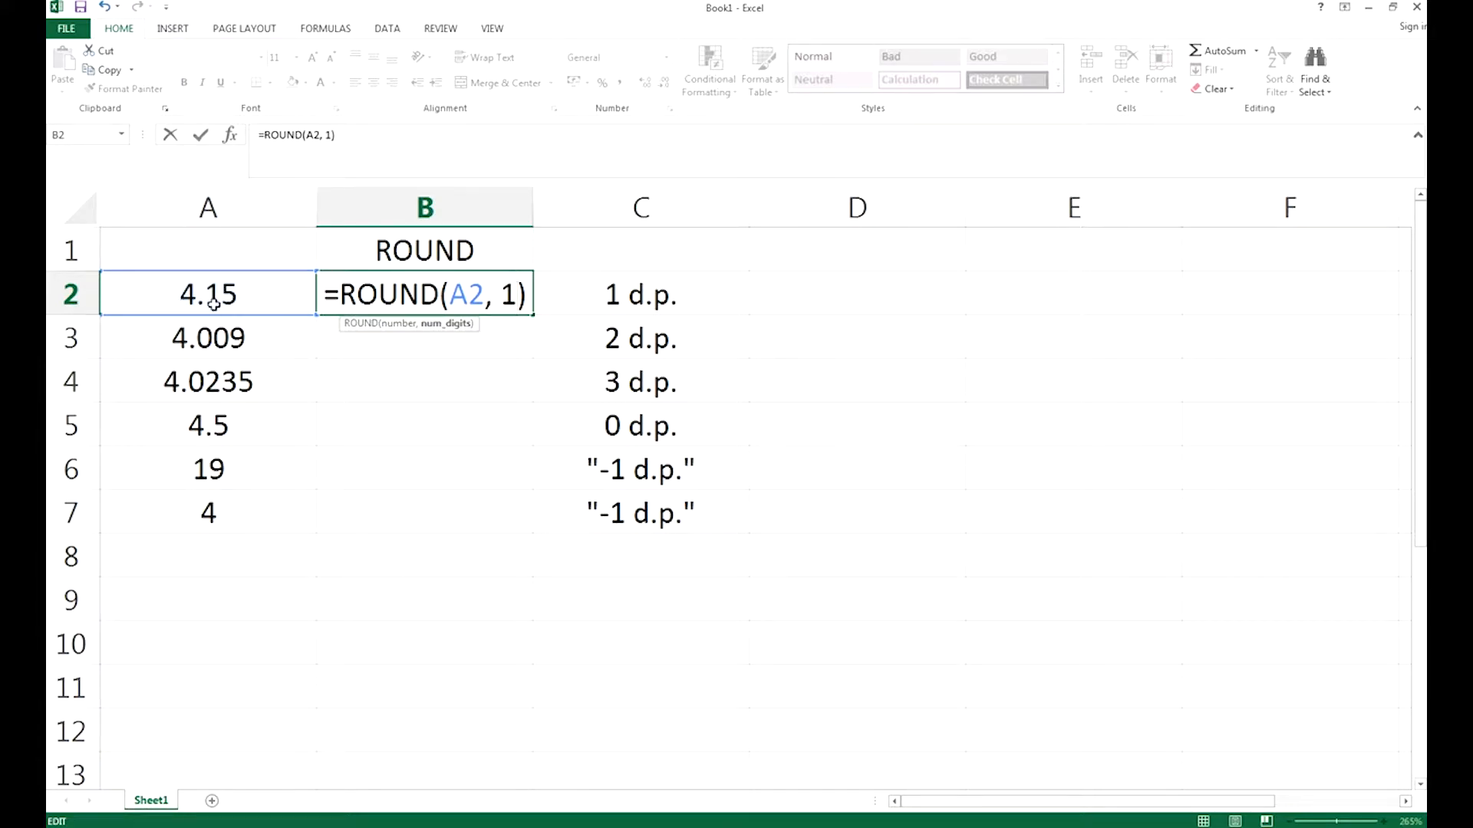
key("Return")
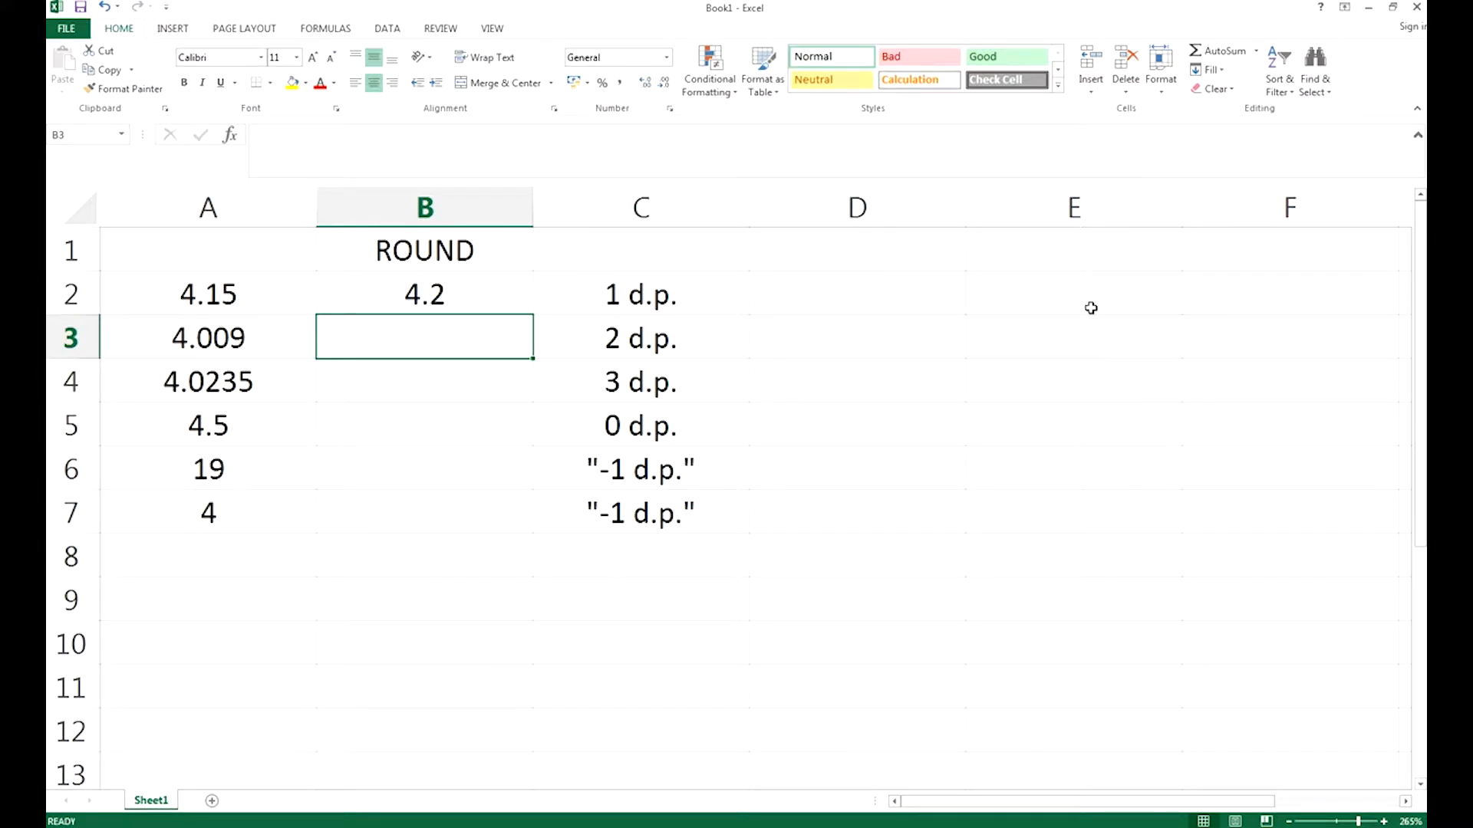
Step: Enter =ROUND(A3, 2) in B3 to round the value in A3 to two decimal places
type("=ROUND")
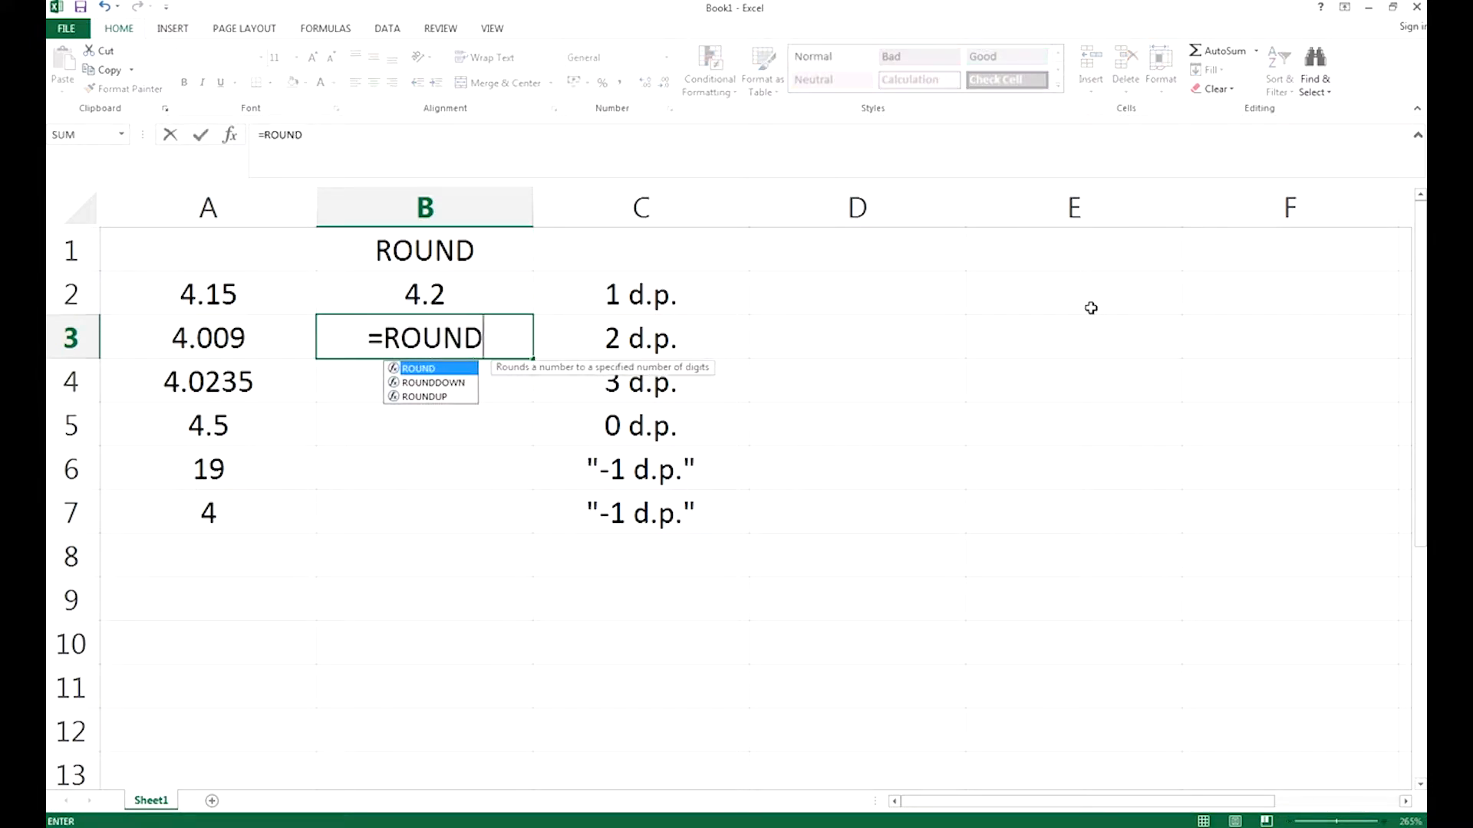
type("(A")
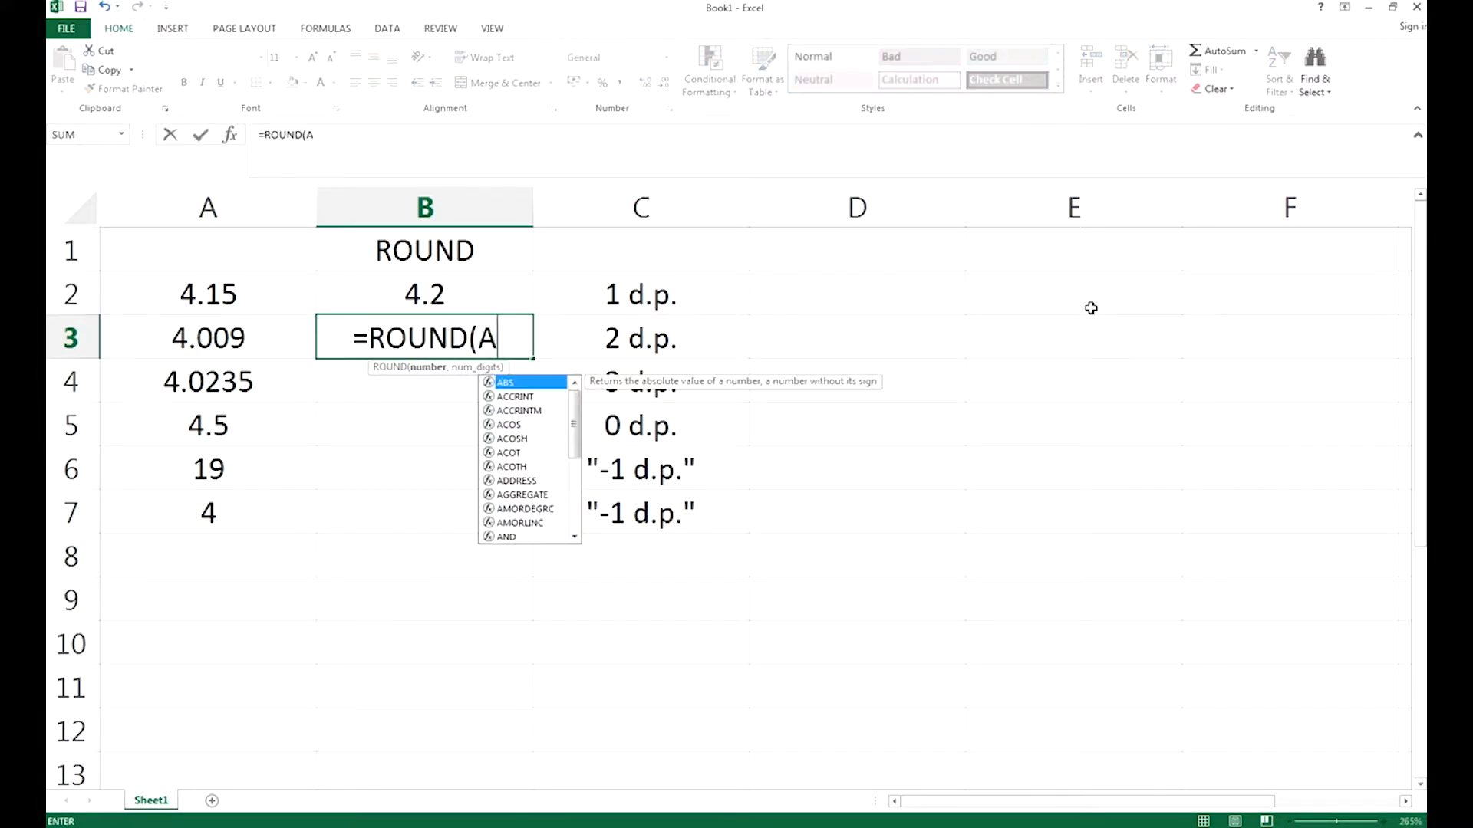
type("3, 2)")
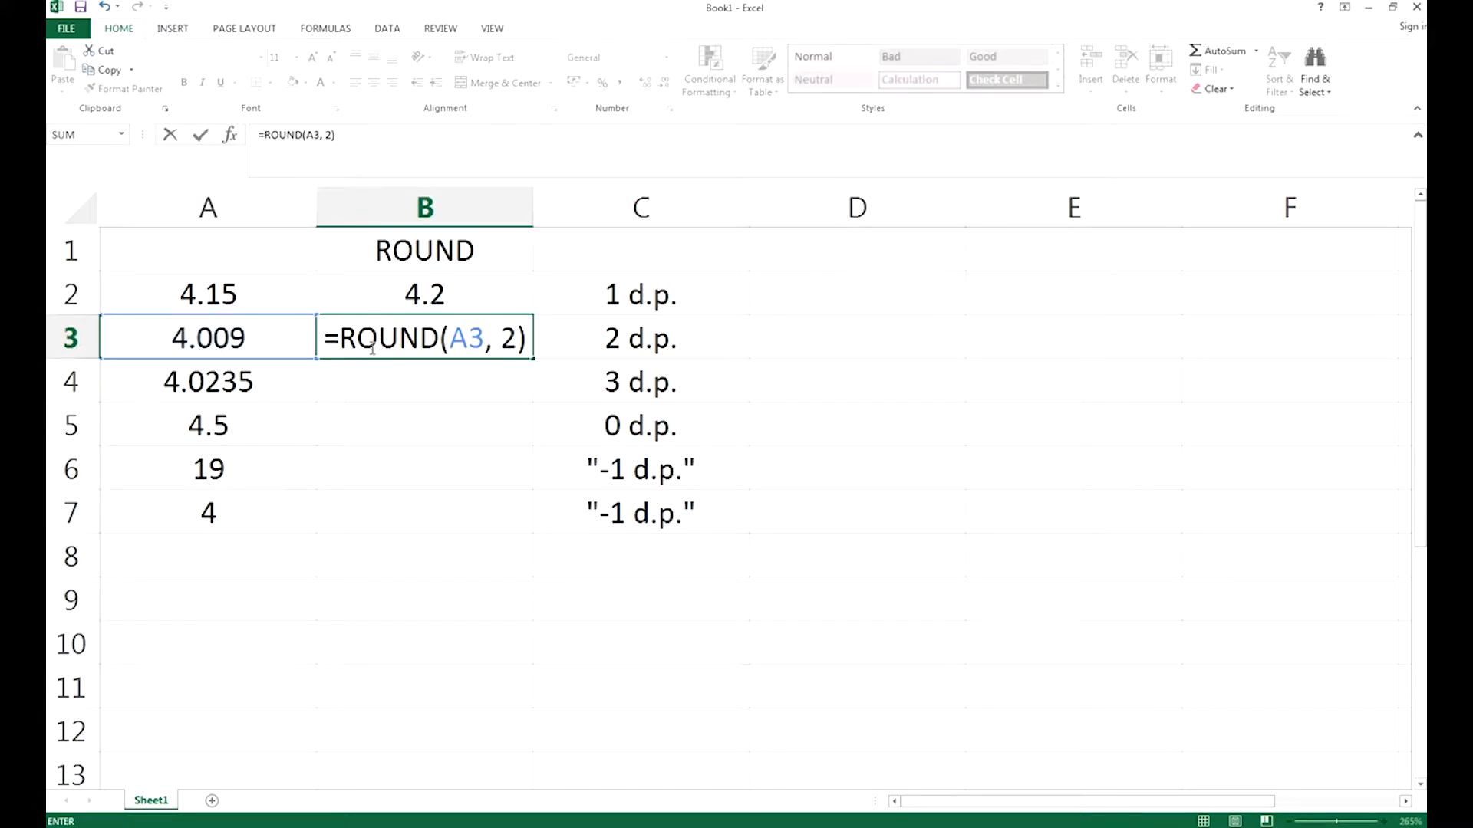
key("Return")
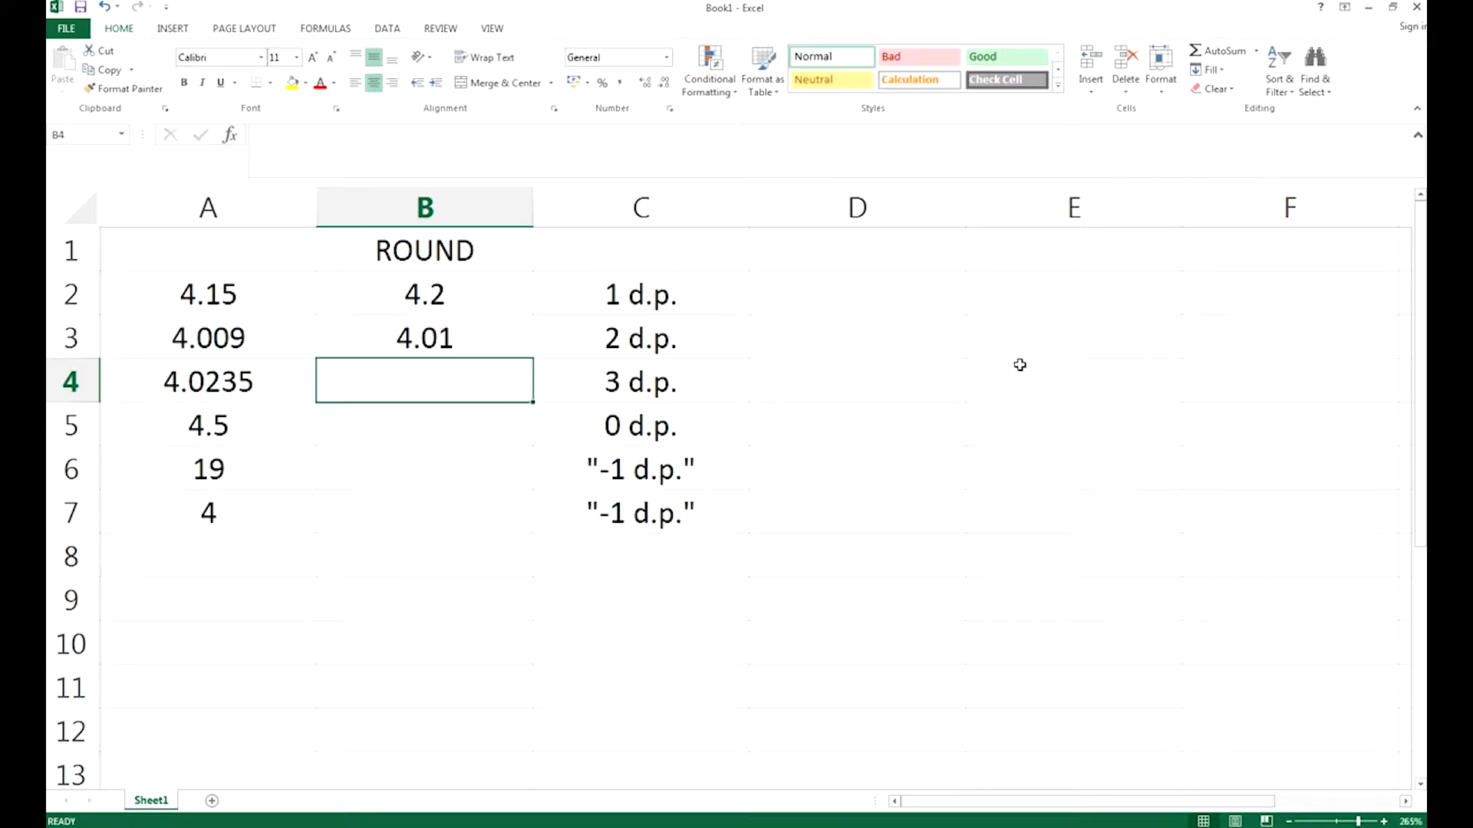
Step: Enter a ROUND formula in B4 that rounds the value in A4 to 3 decimal places
type("=ROU")
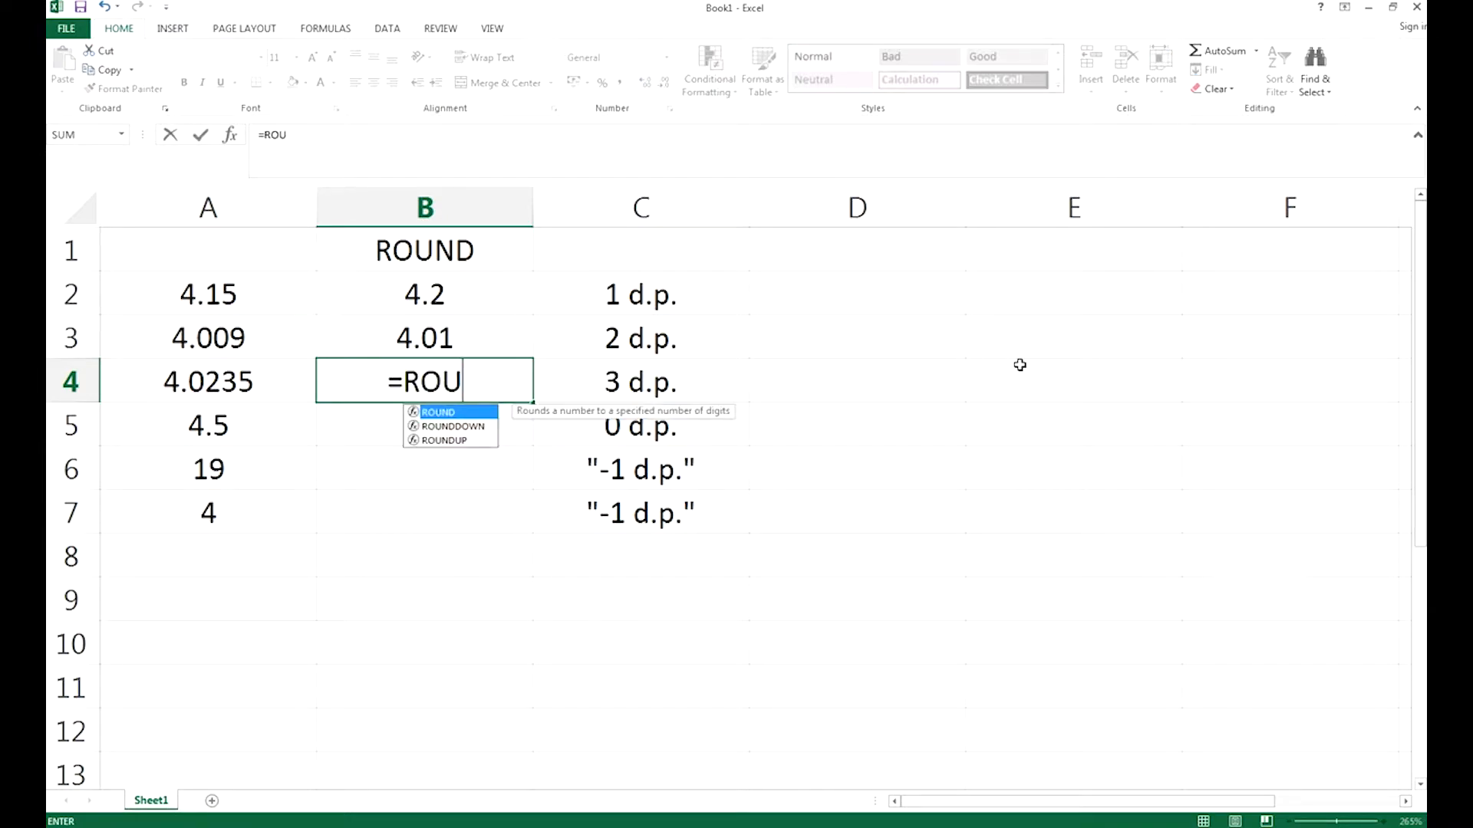
type("ND(")
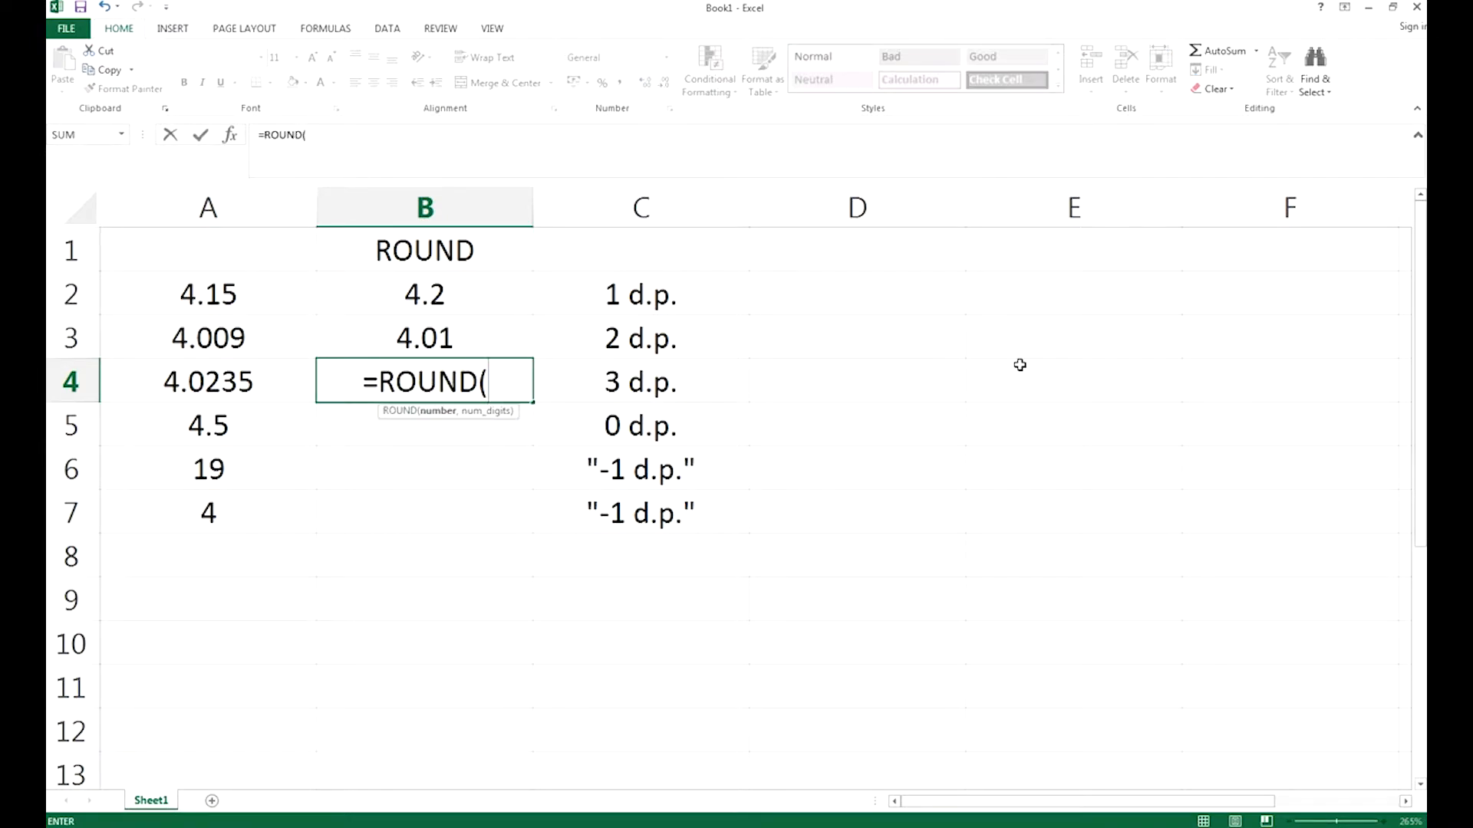
type("A4,")
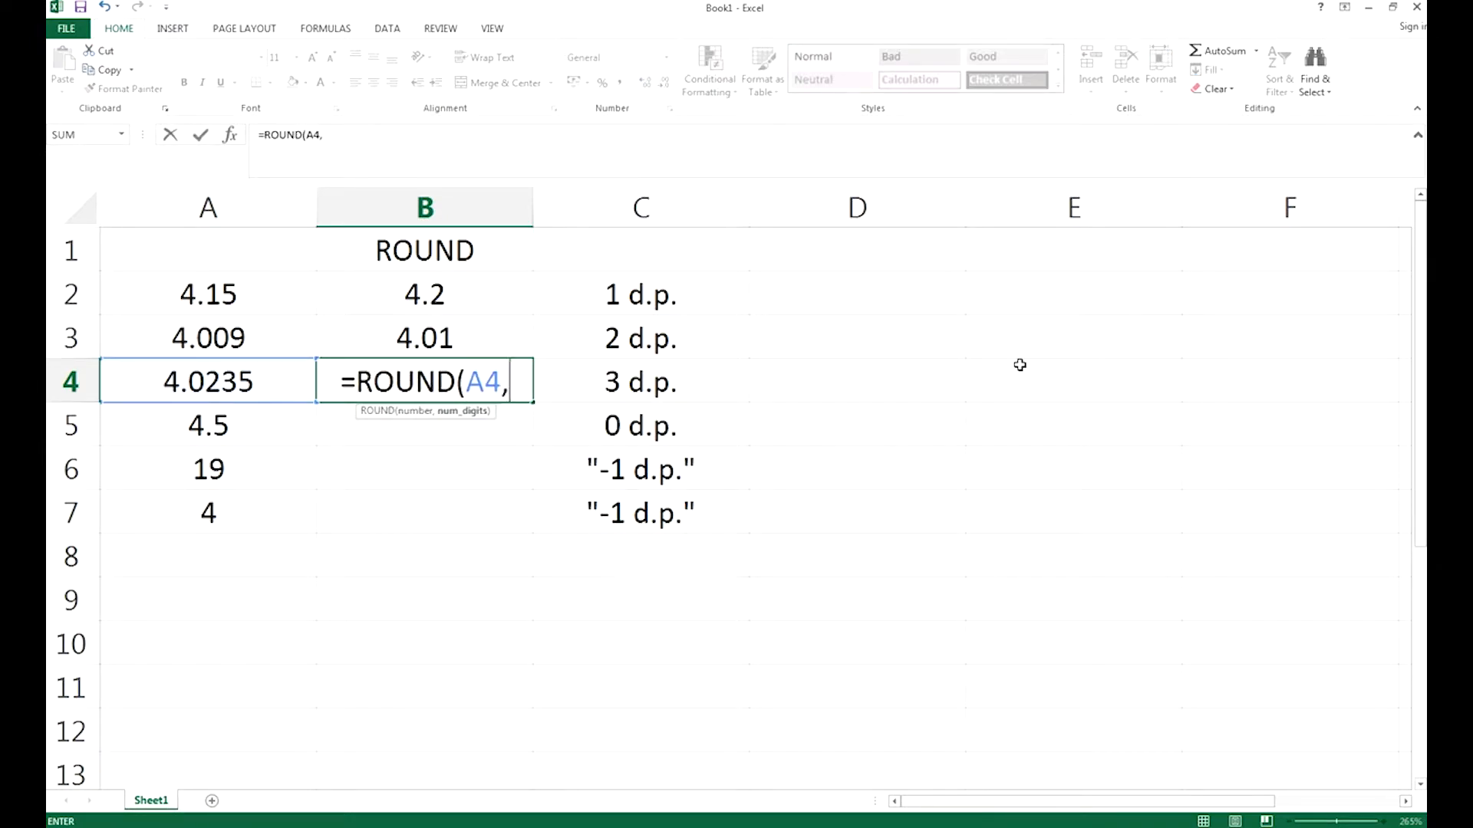
type(" 3")
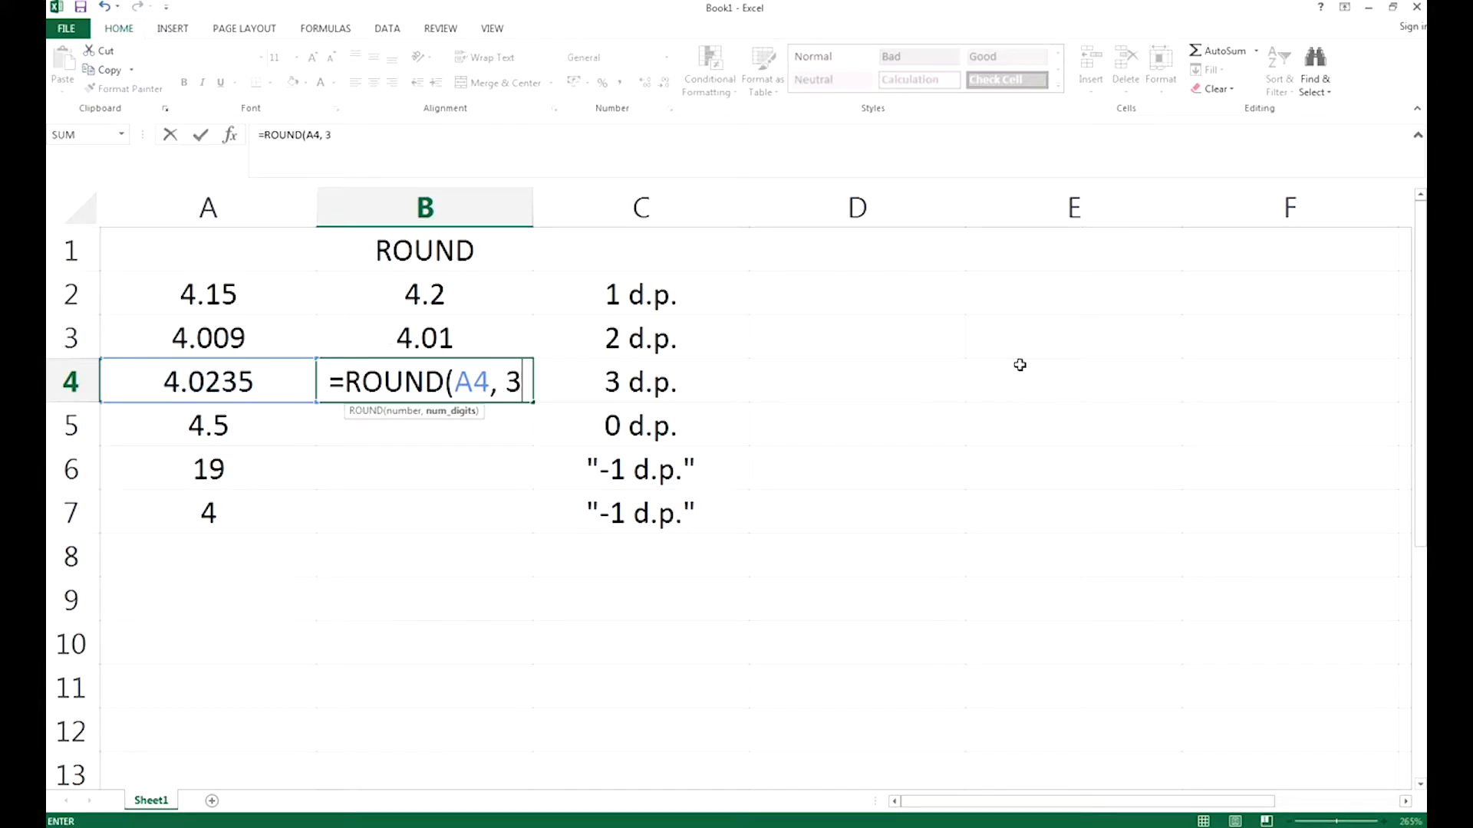
key("Return")
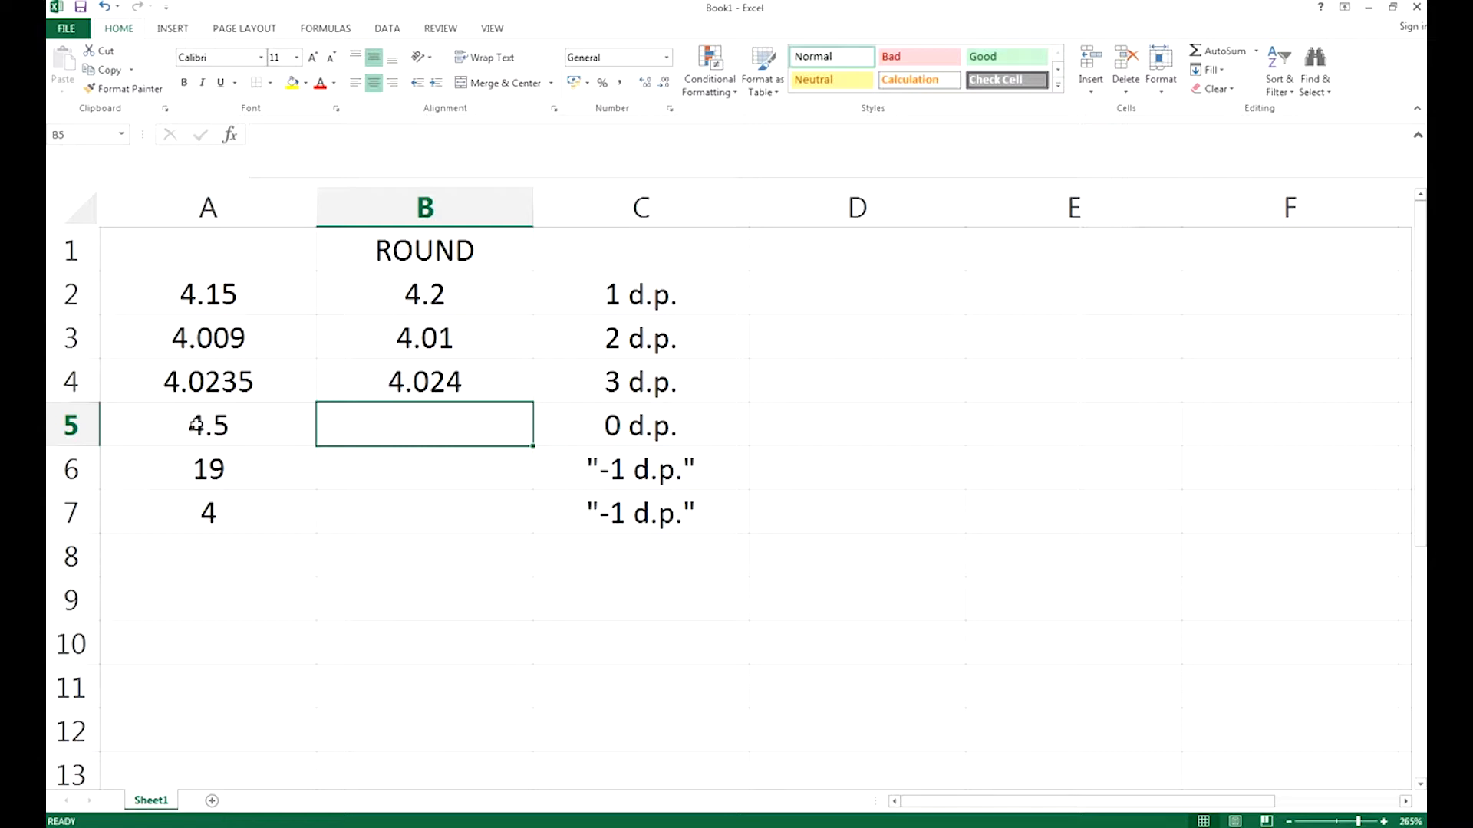
Step: Round the value in A5 to zero decimal places by entering =ROUND(A5, 0) in B5
left_click(705, 431)
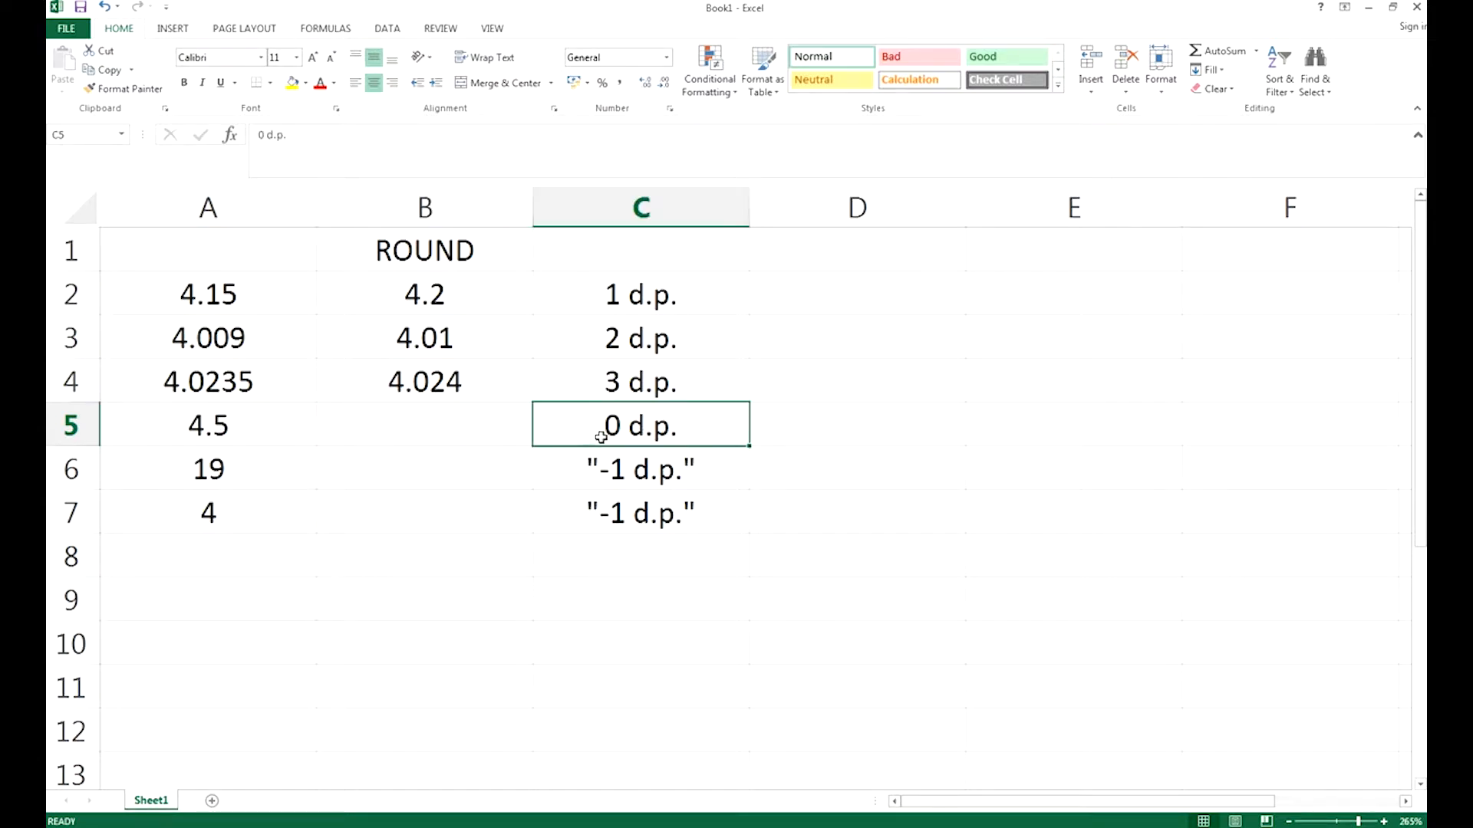
left_click(481, 431)
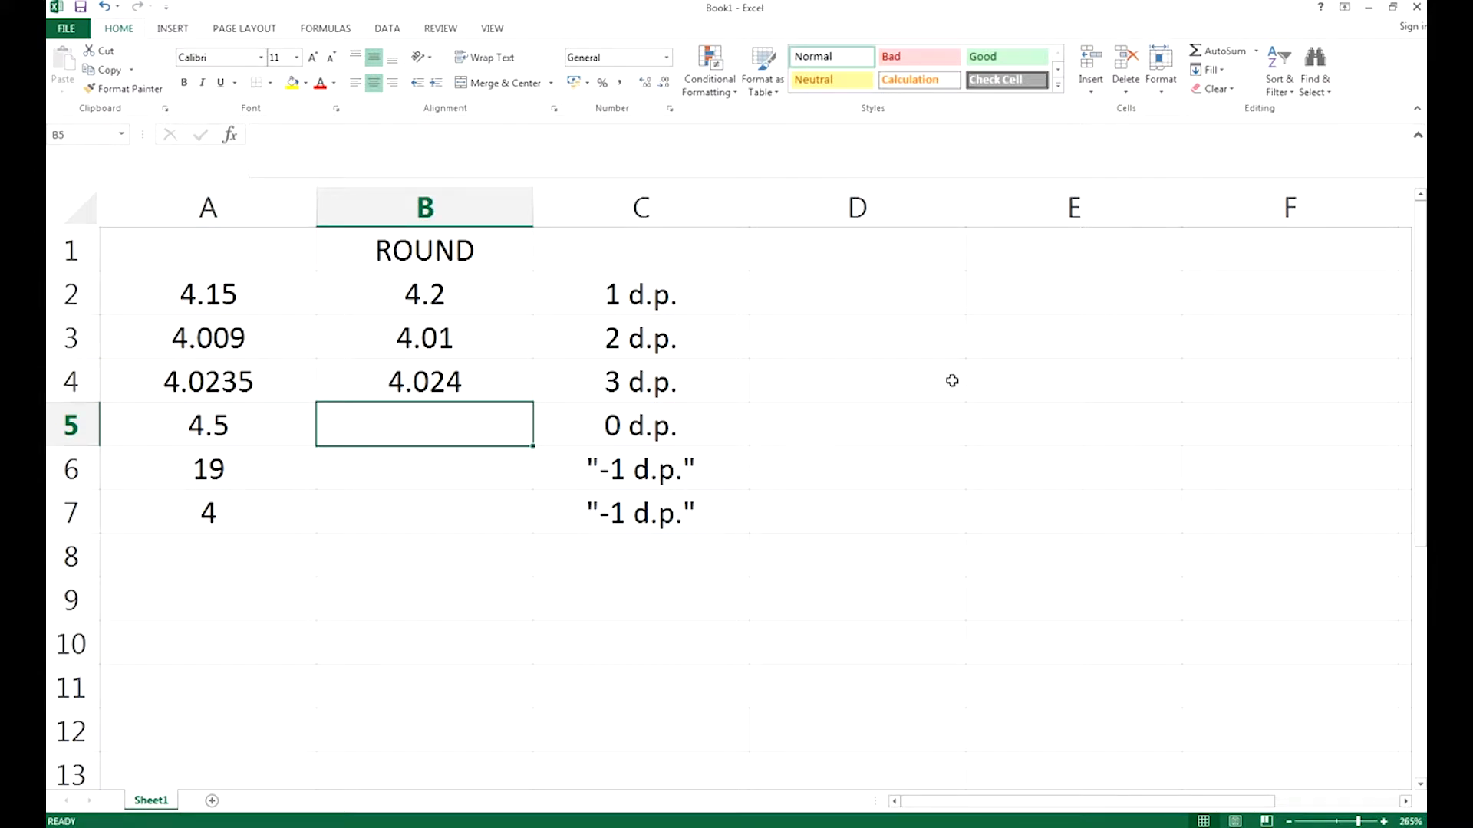
type("=R")
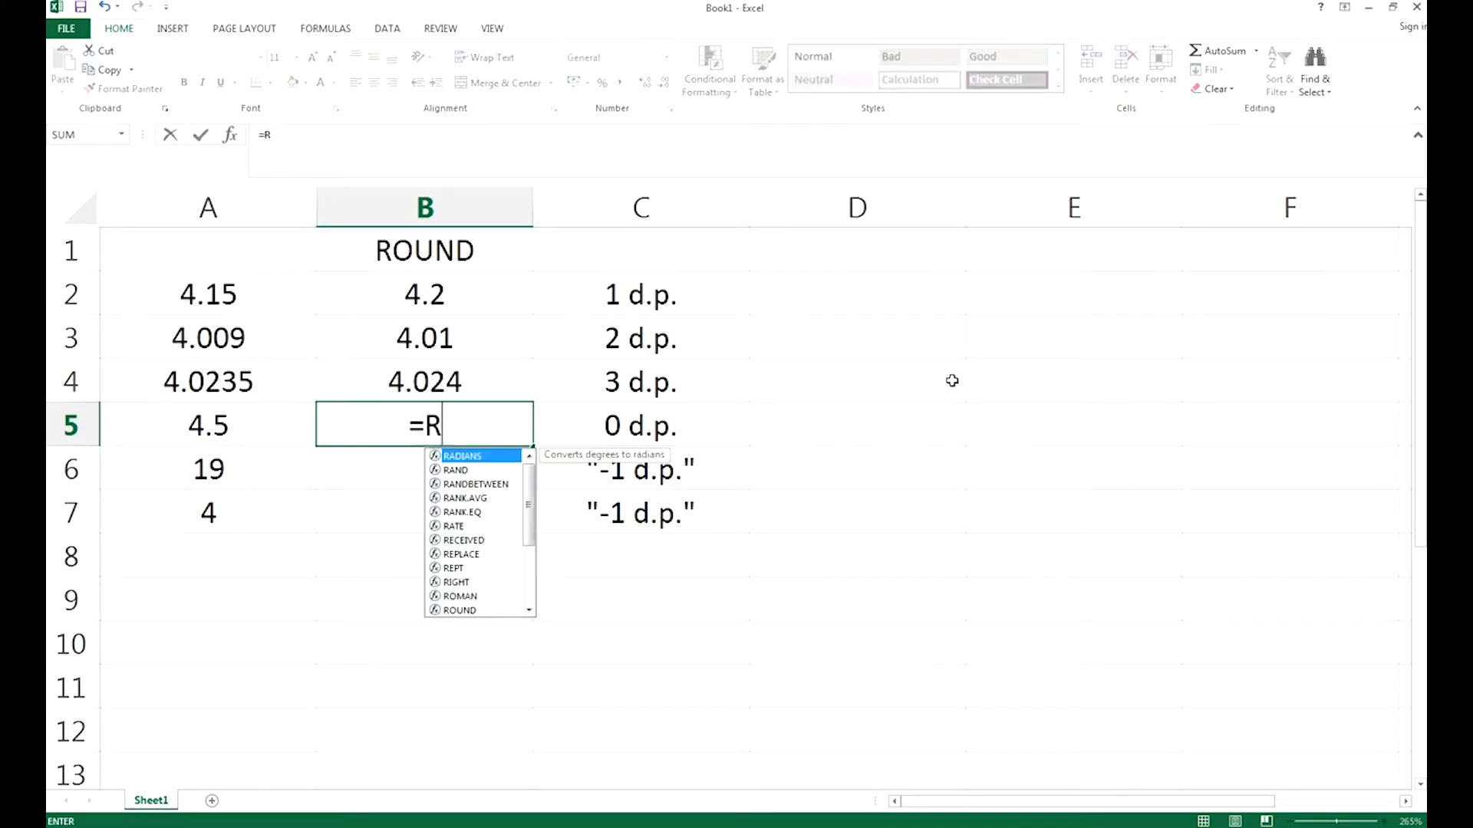
type("OUND(")
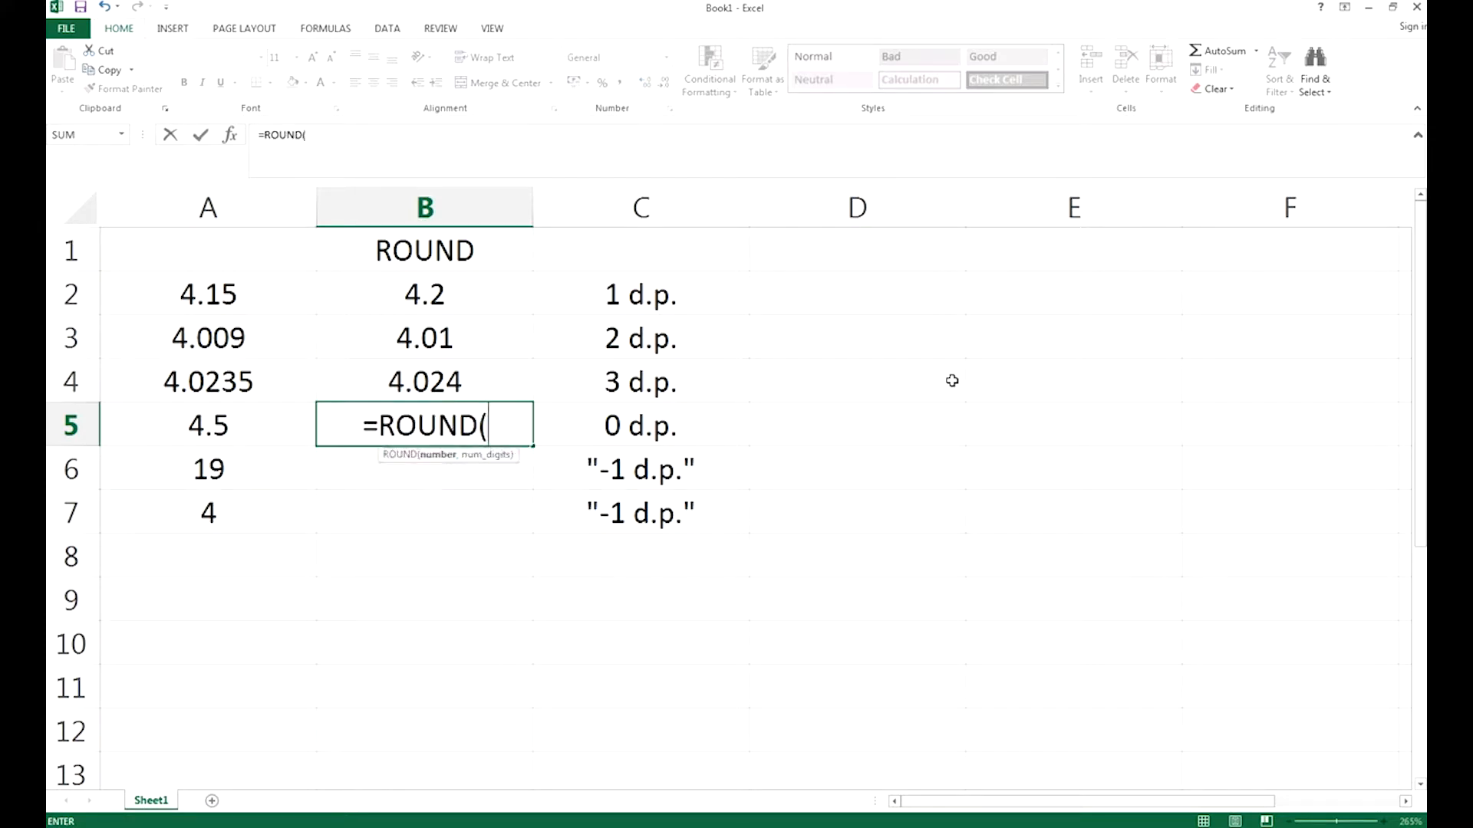
left_click(238, 424)
type(",")
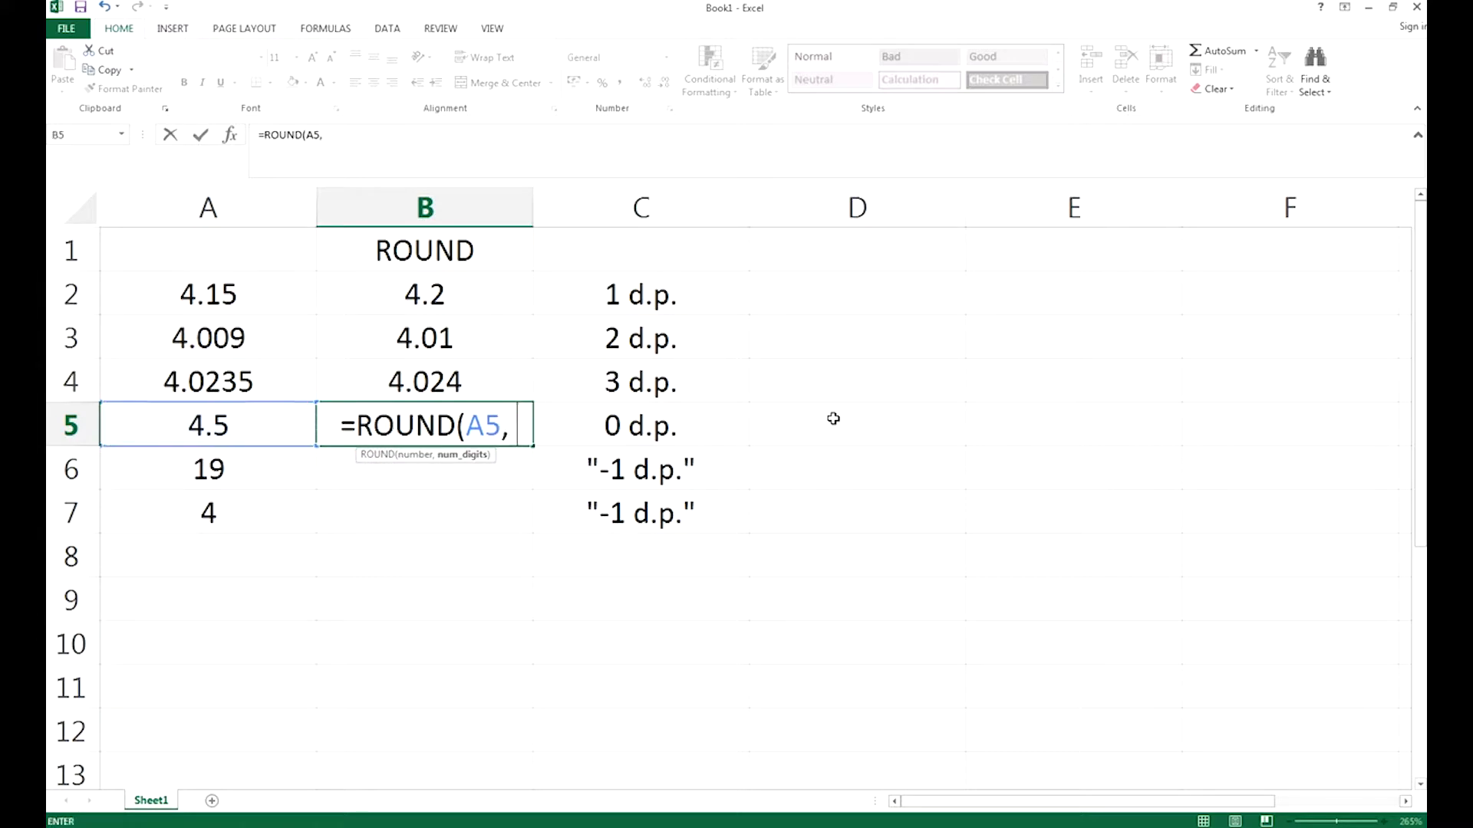
type(" 0)")
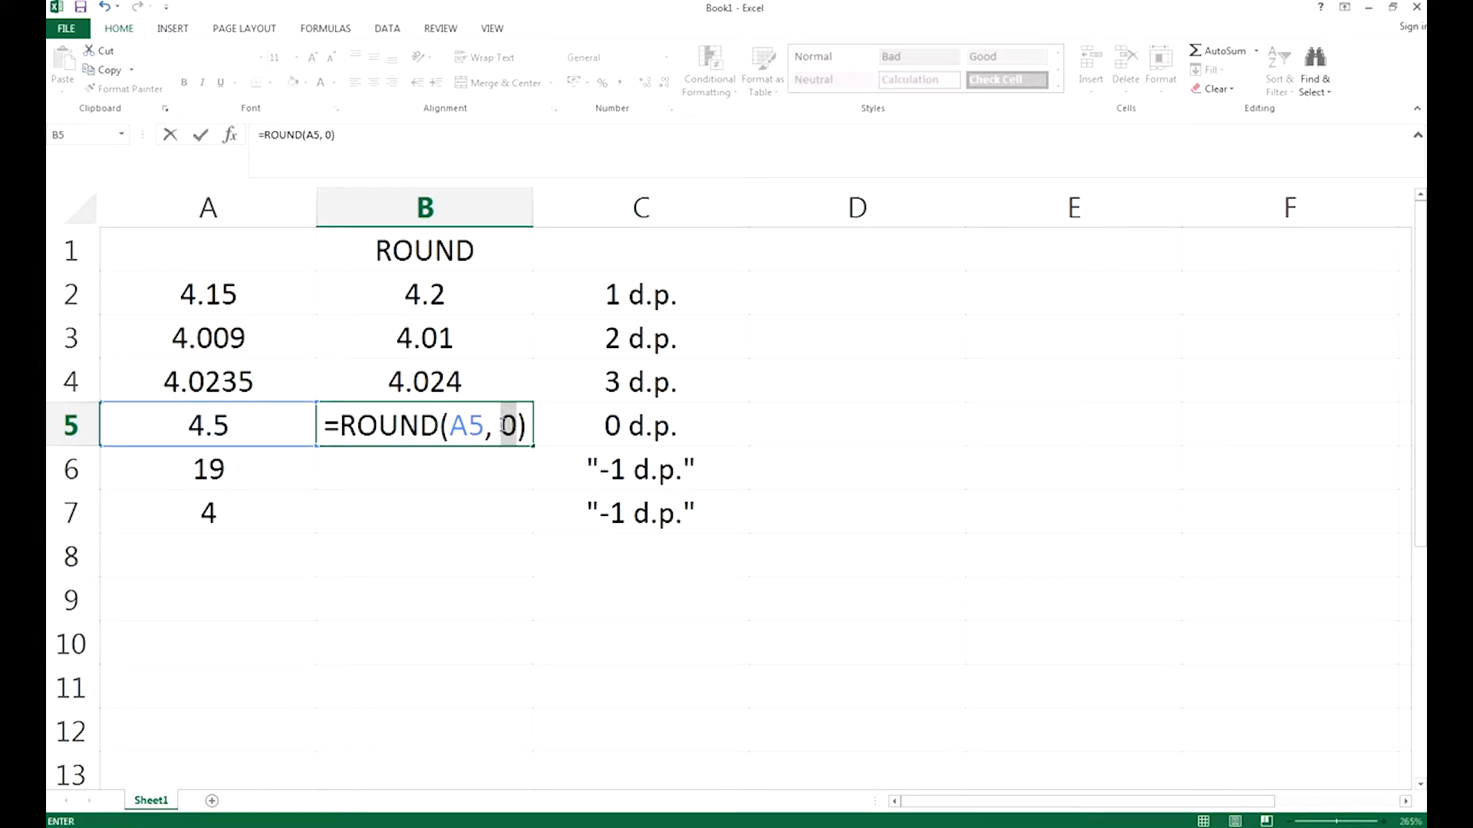
left_click(512, 425)
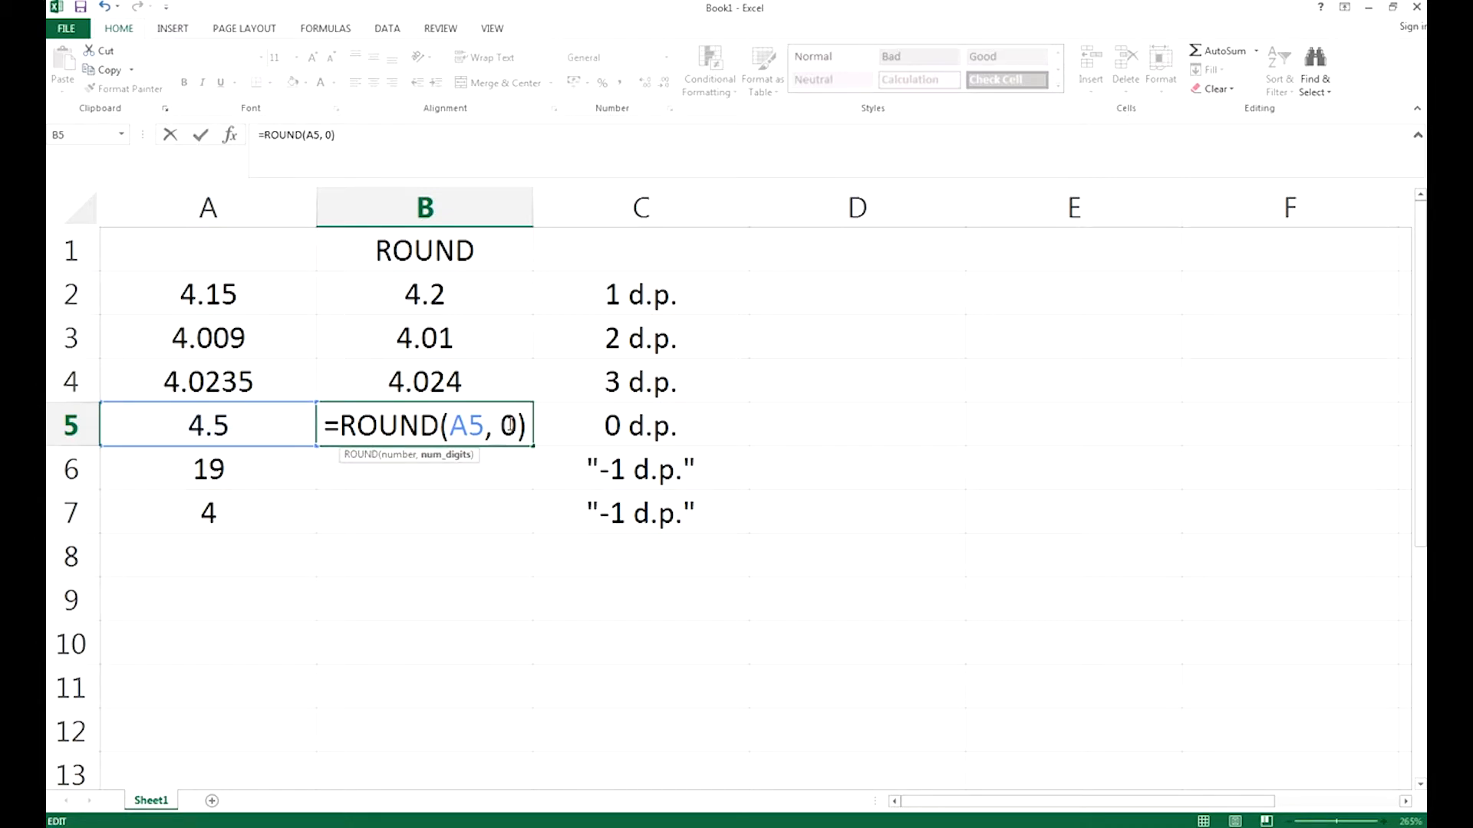
left_click_drag(509, 425, 500, 426)
left_click(531, 431)
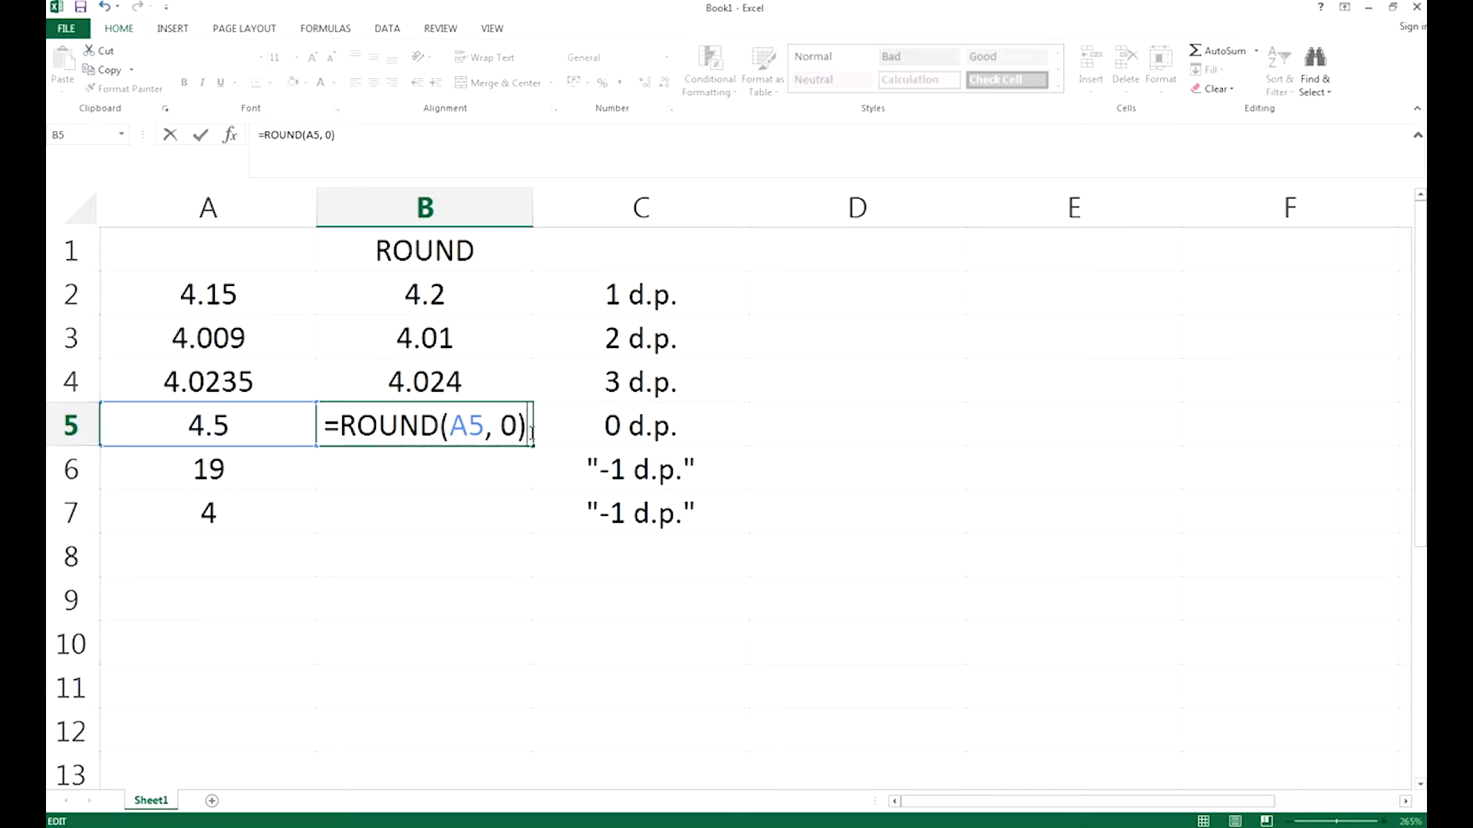
key("Return")
left_click(529, 428)
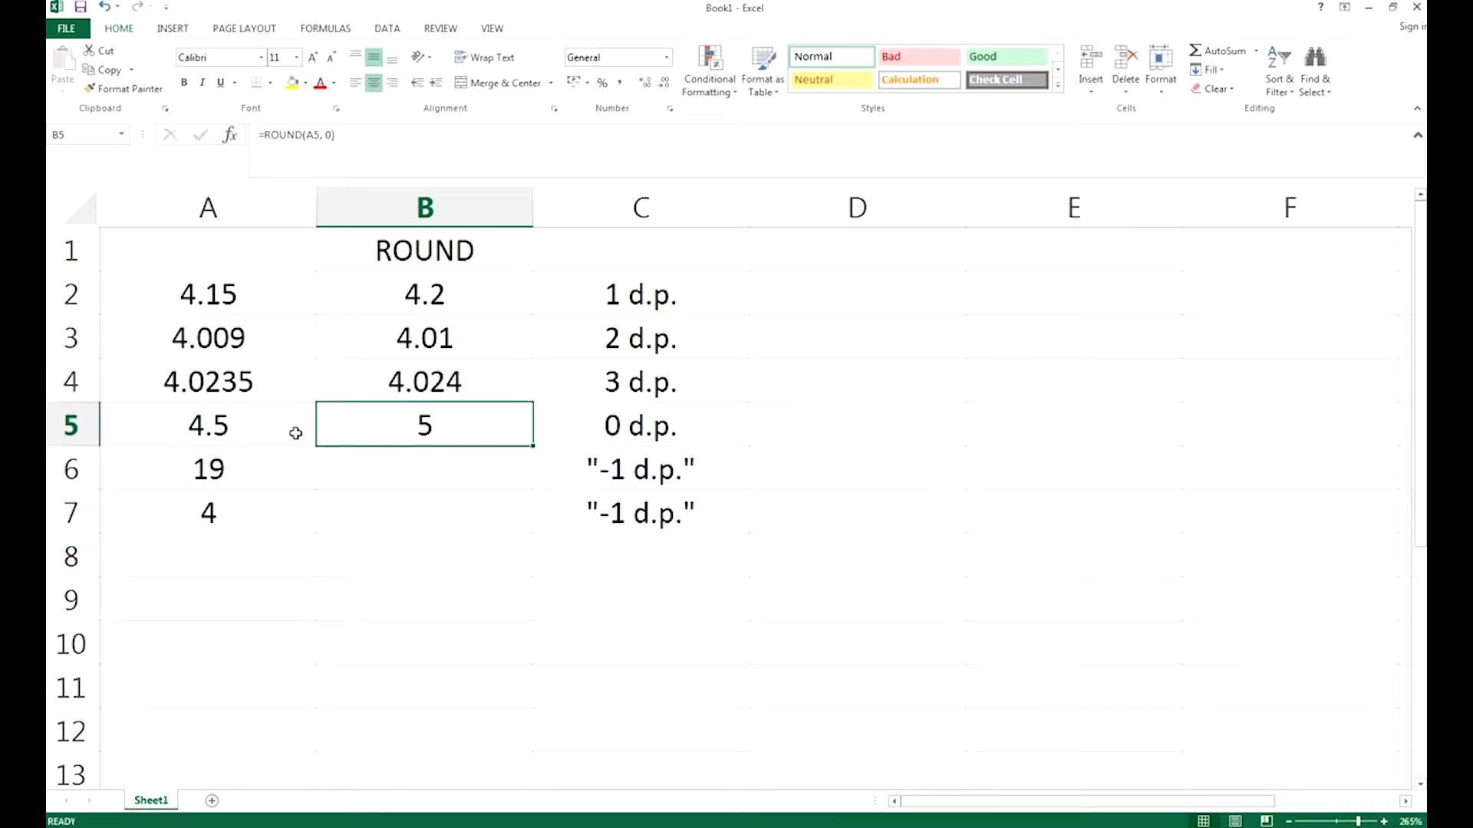
Step: Enter =ROUND(A6, -1) in B6 to round the value in A6 to the nearest ten
left_click(427, 469)
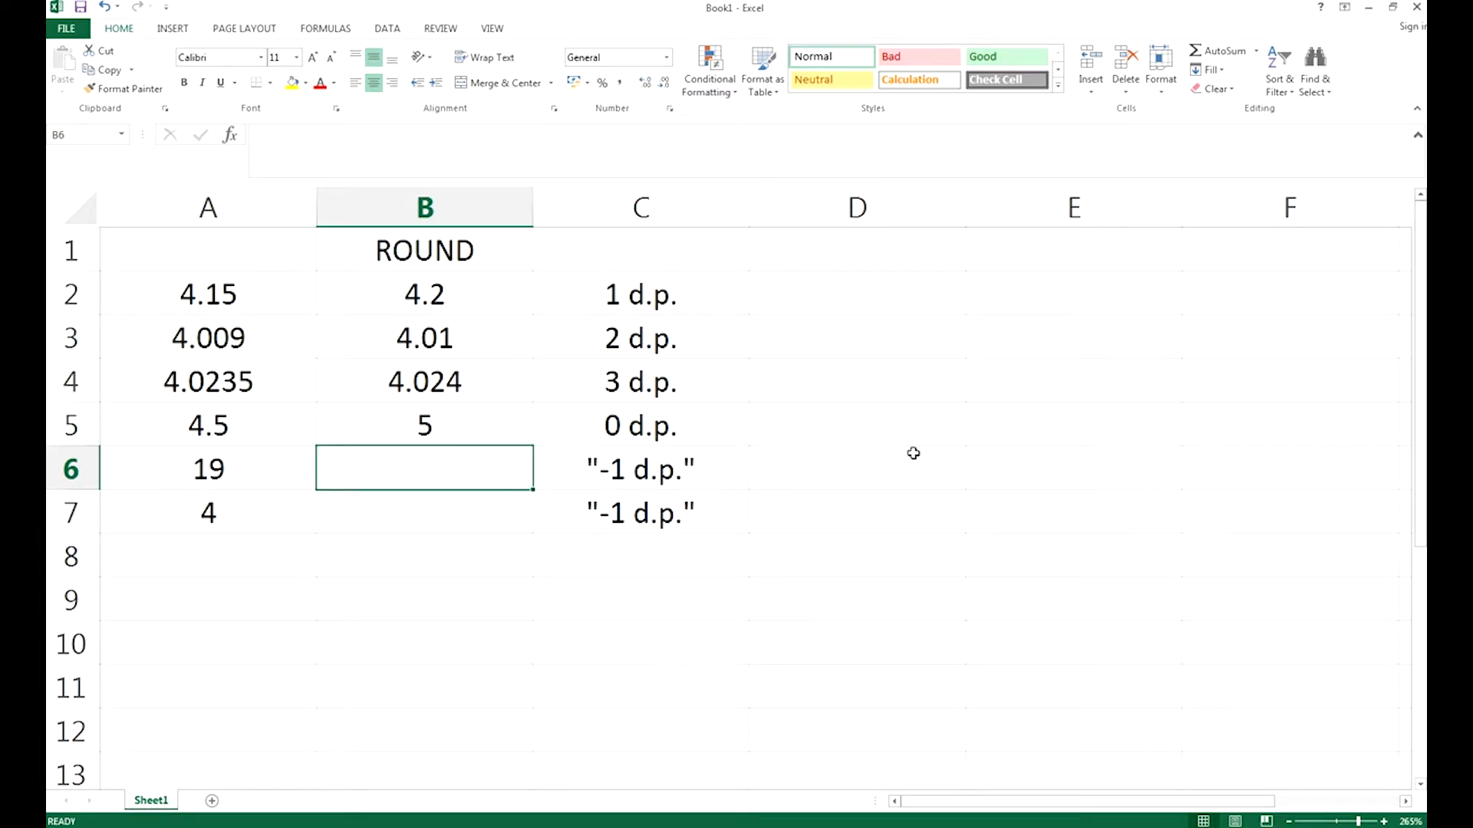
type("=RO")
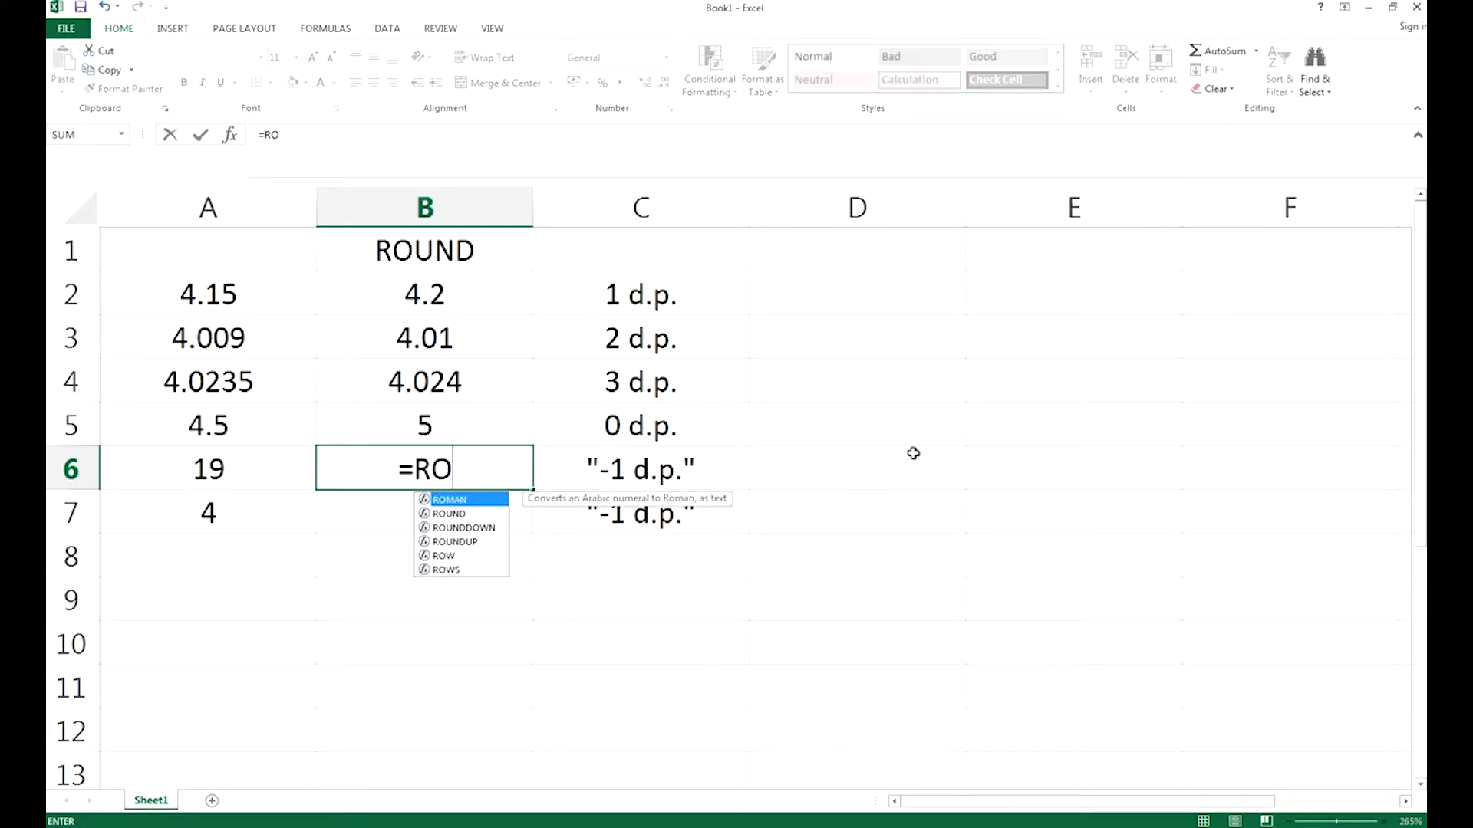
type("UND(")
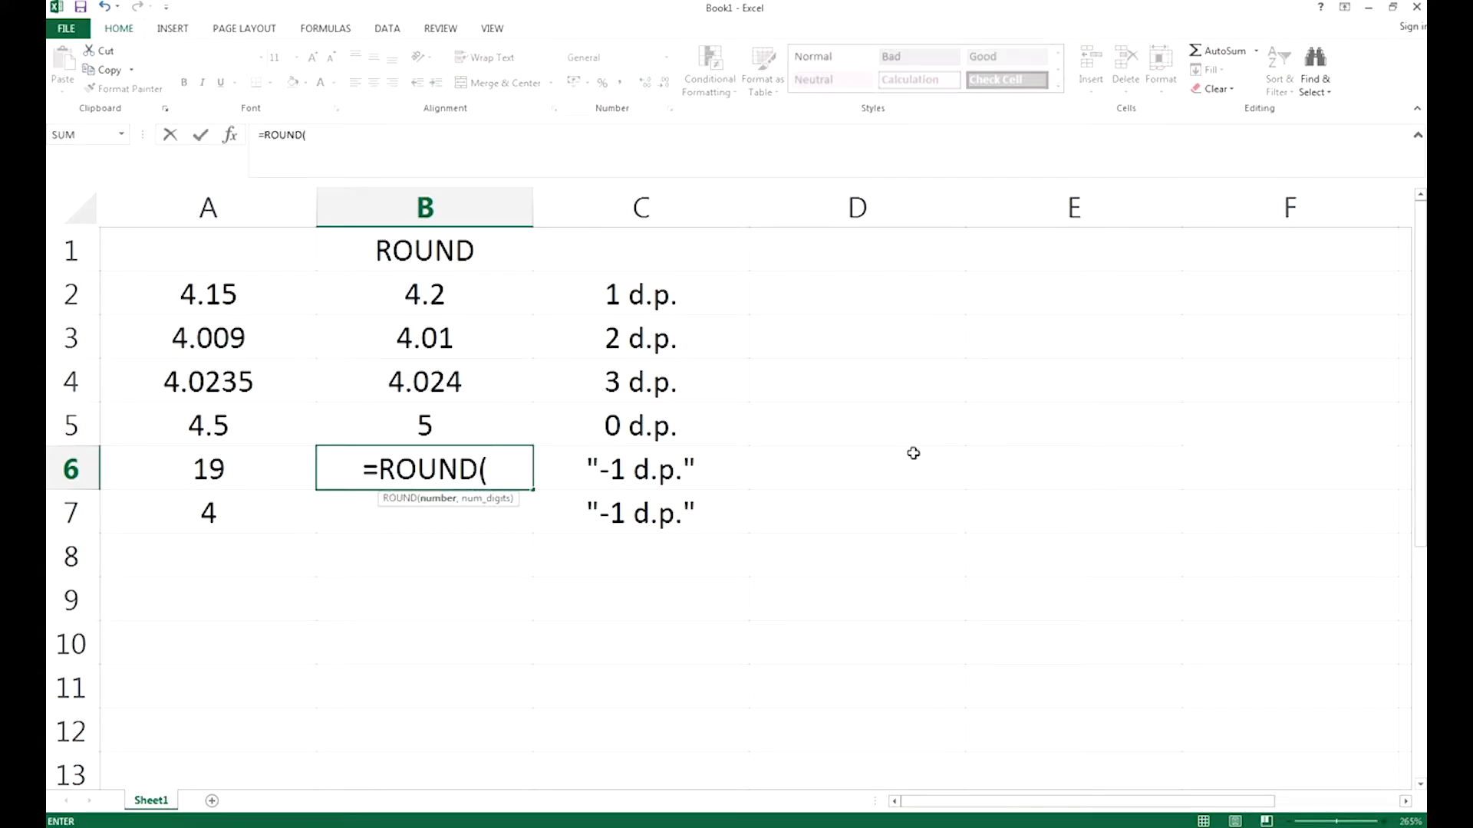
type("A6,")
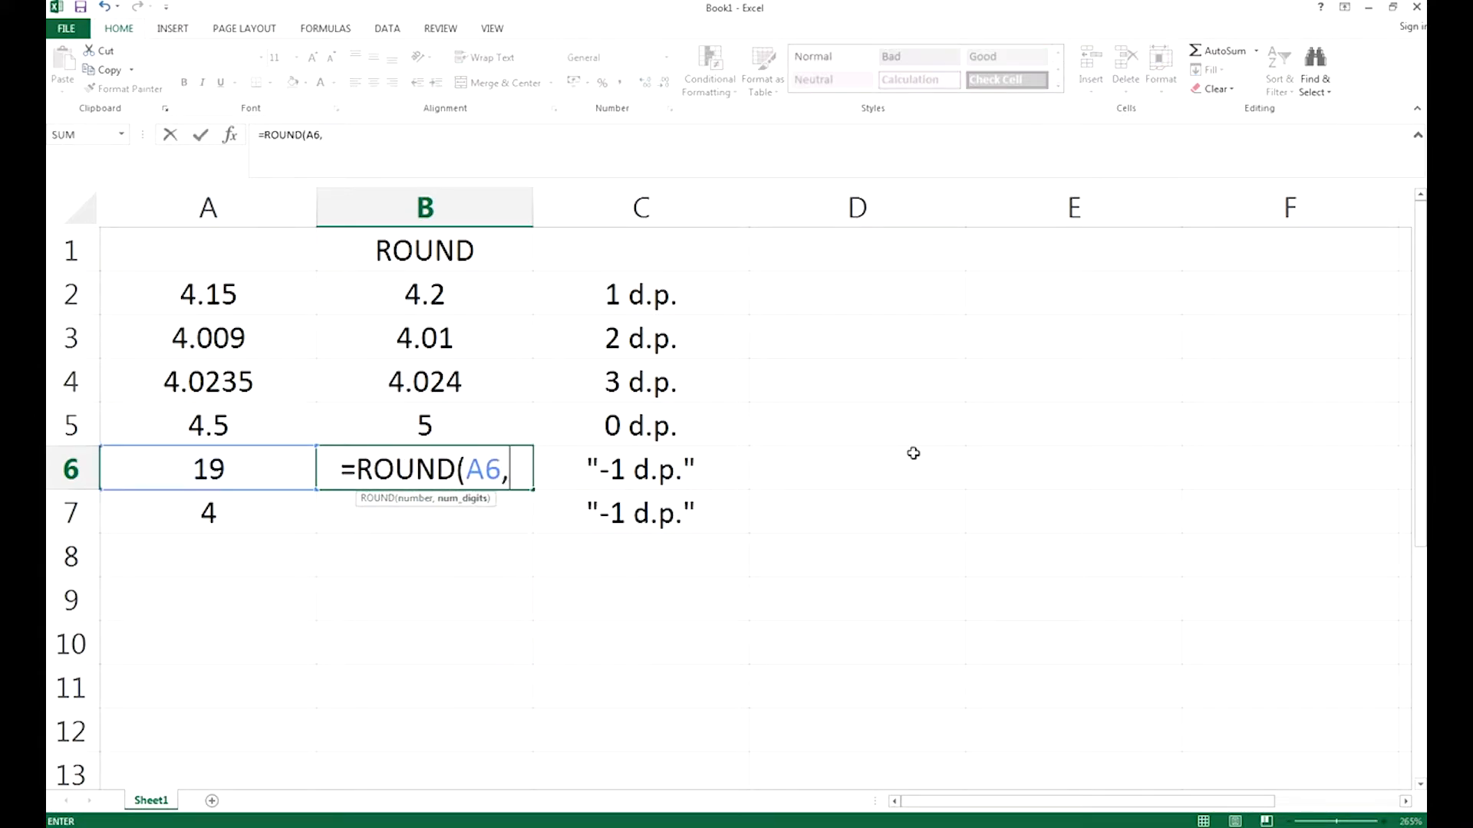
type(" -1)")
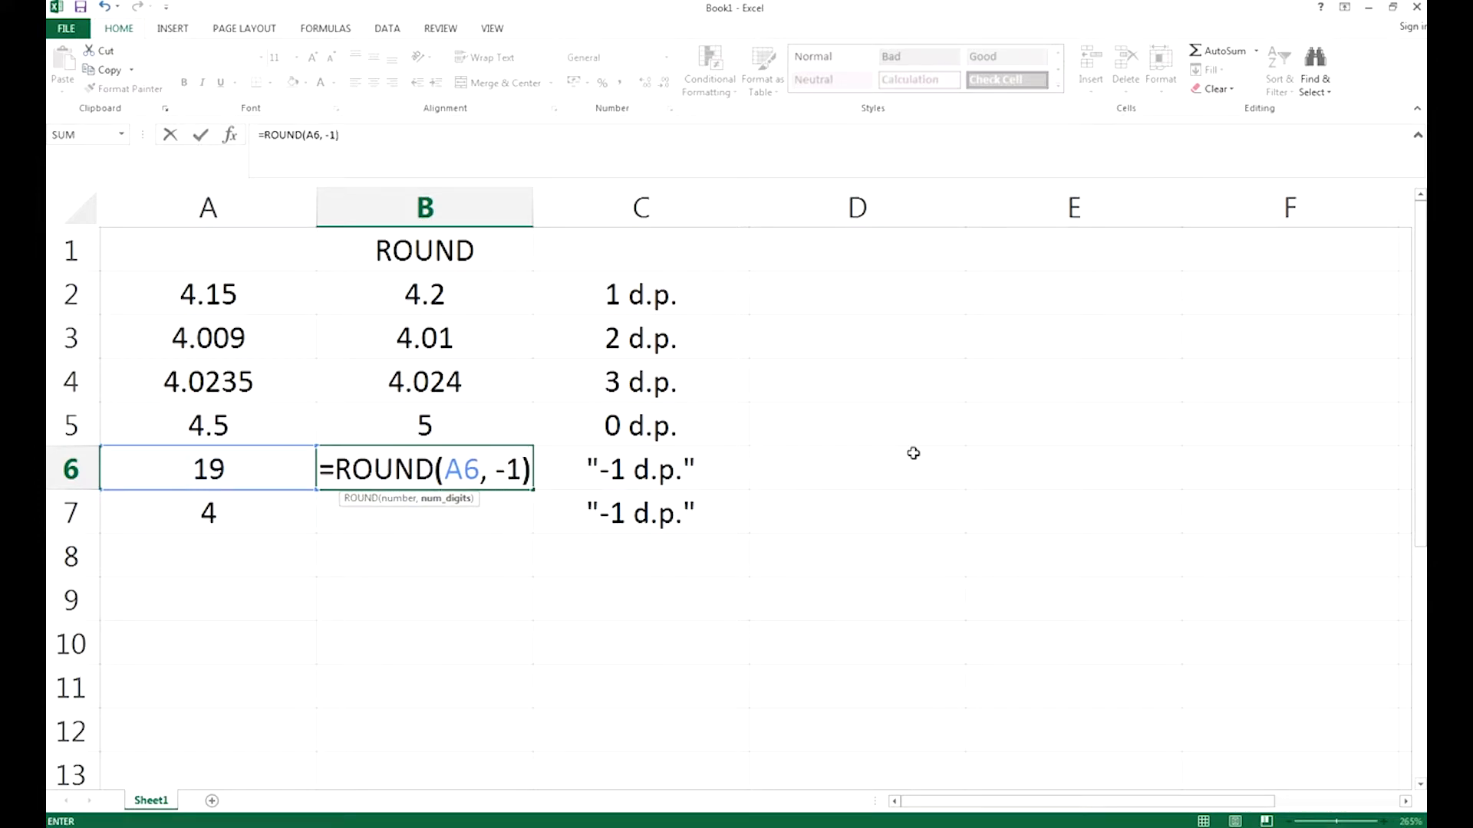
key("Return")
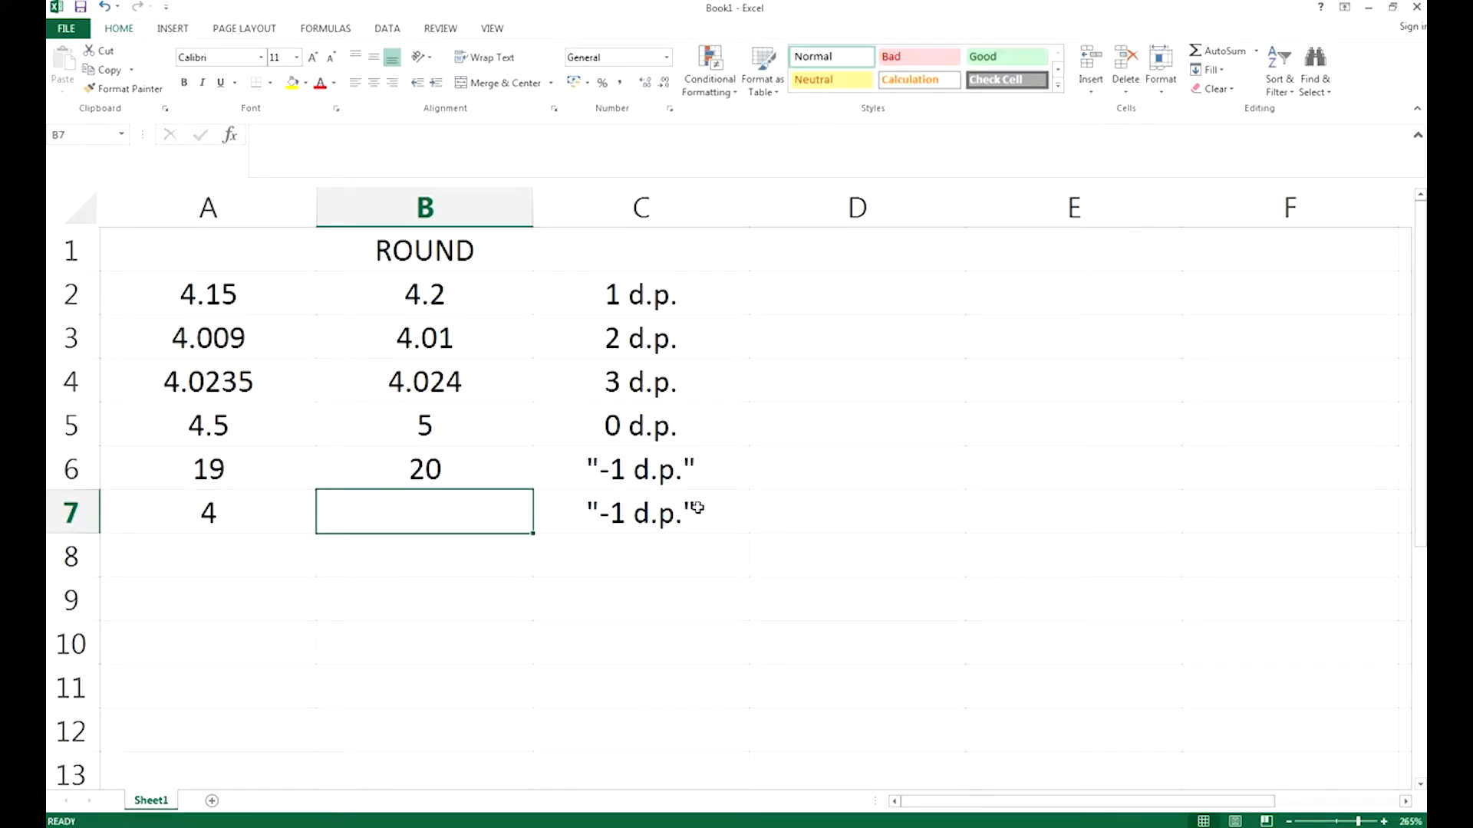
Step: Enter =ROUND(A7, -1) in B7 to round the value in A7 to the nearest ten, and centre the cell
left_click(426, 470)
left_click(449, 506)
type("=ROUND(")
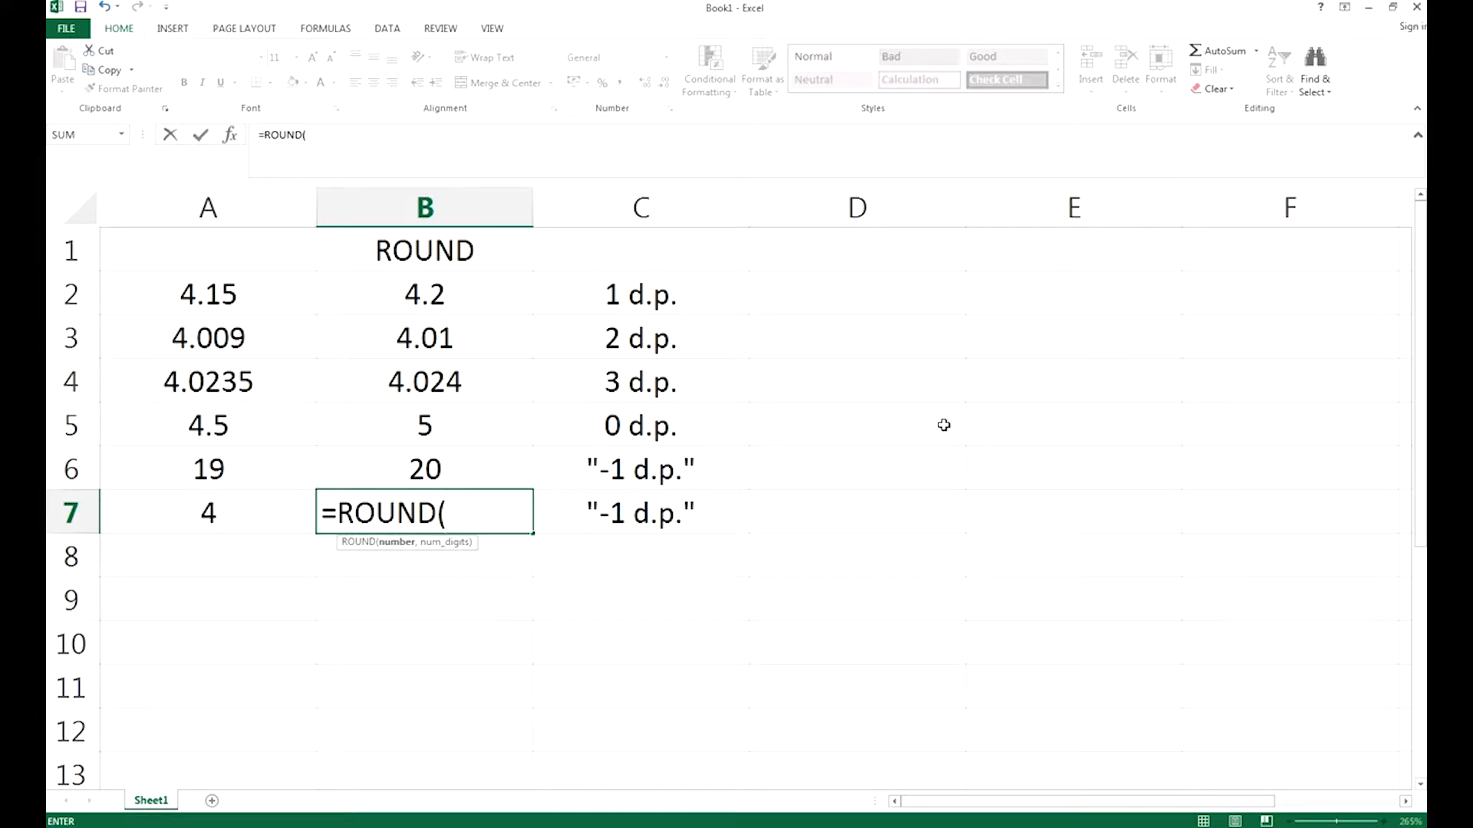
type("A7,")
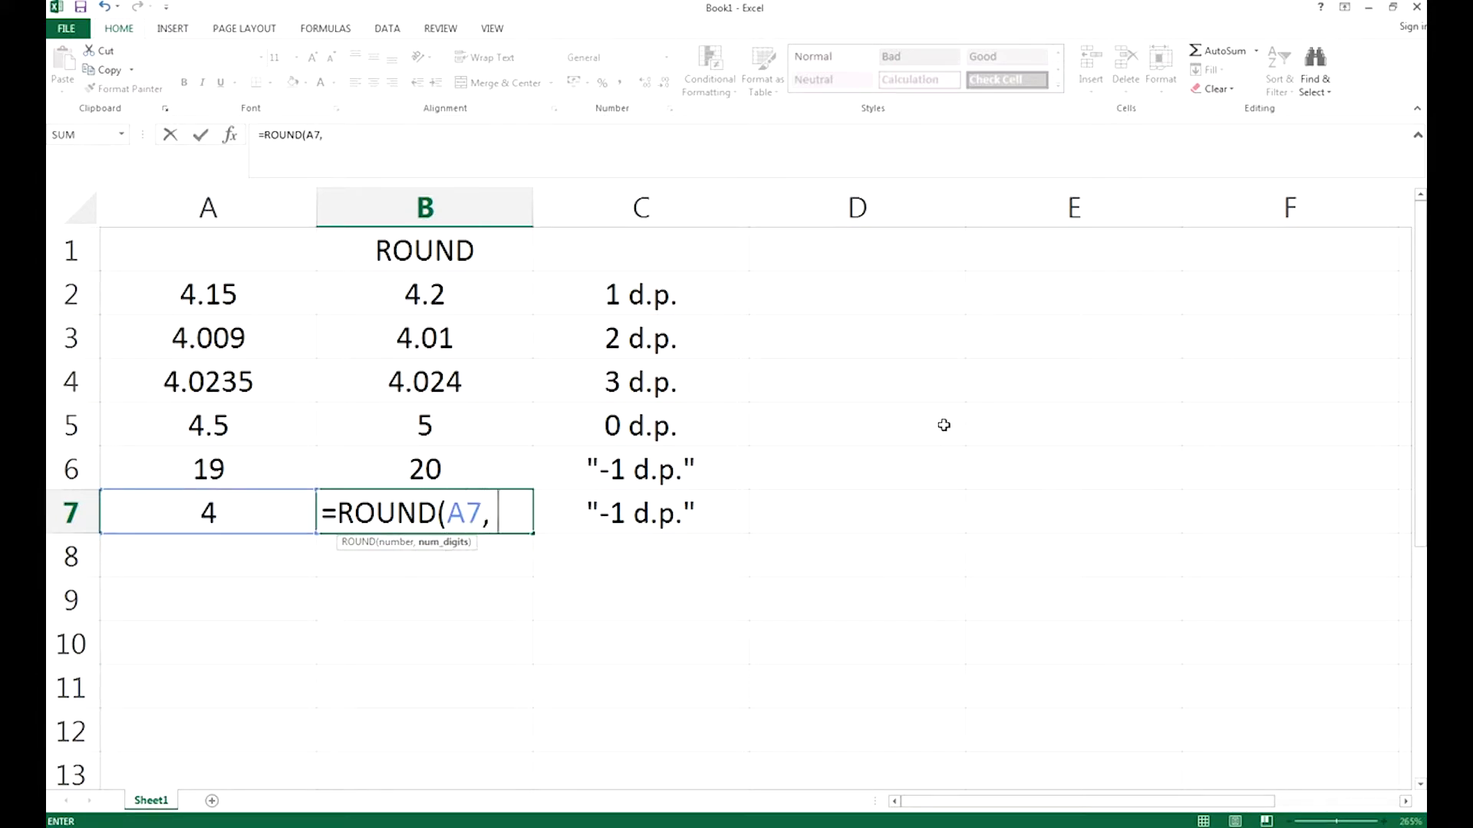
type(" -1)")
key("Return")
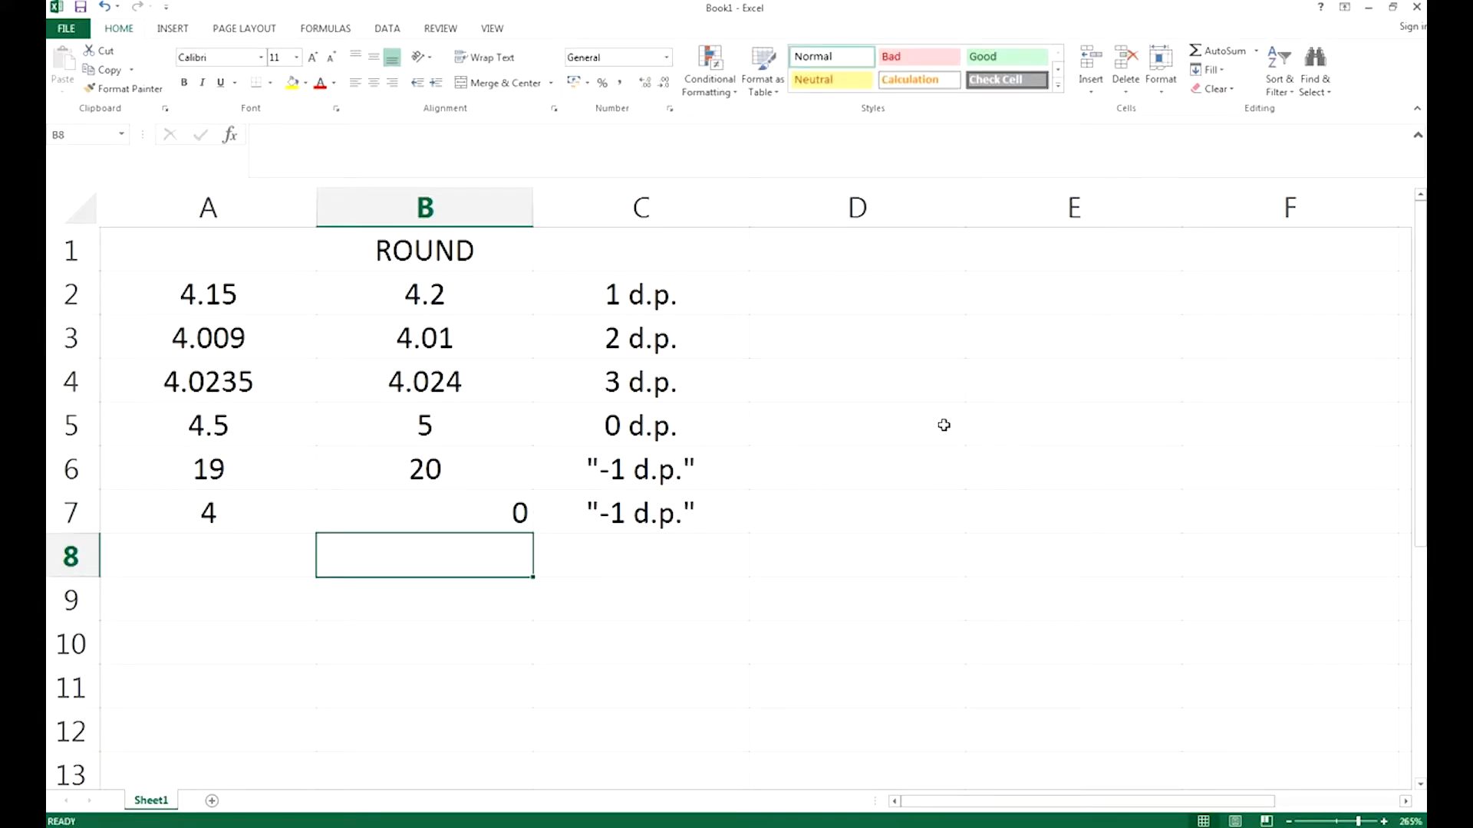
key("Up")
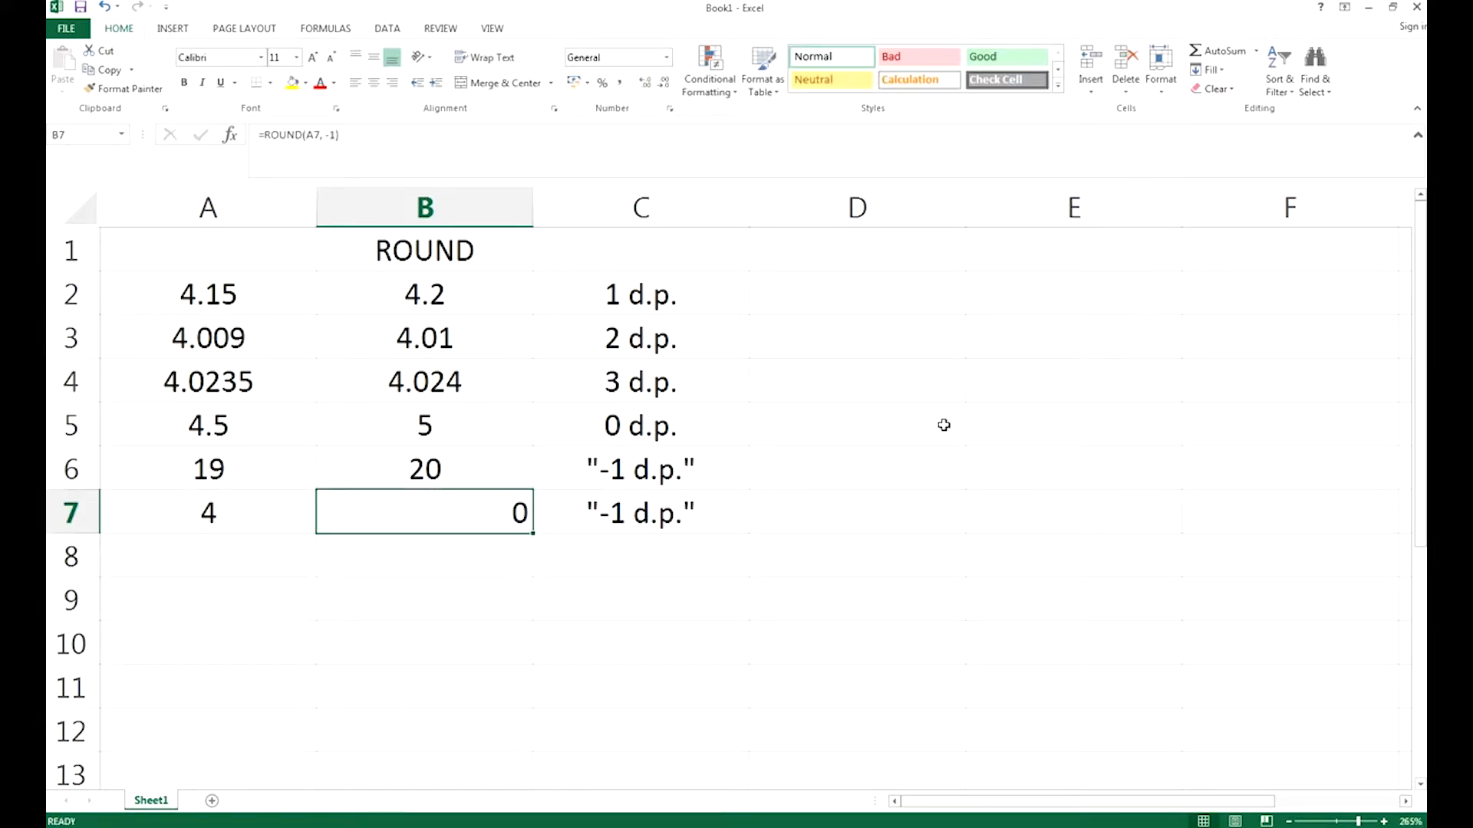
left_click(369, 90)
left_click(223, 526)
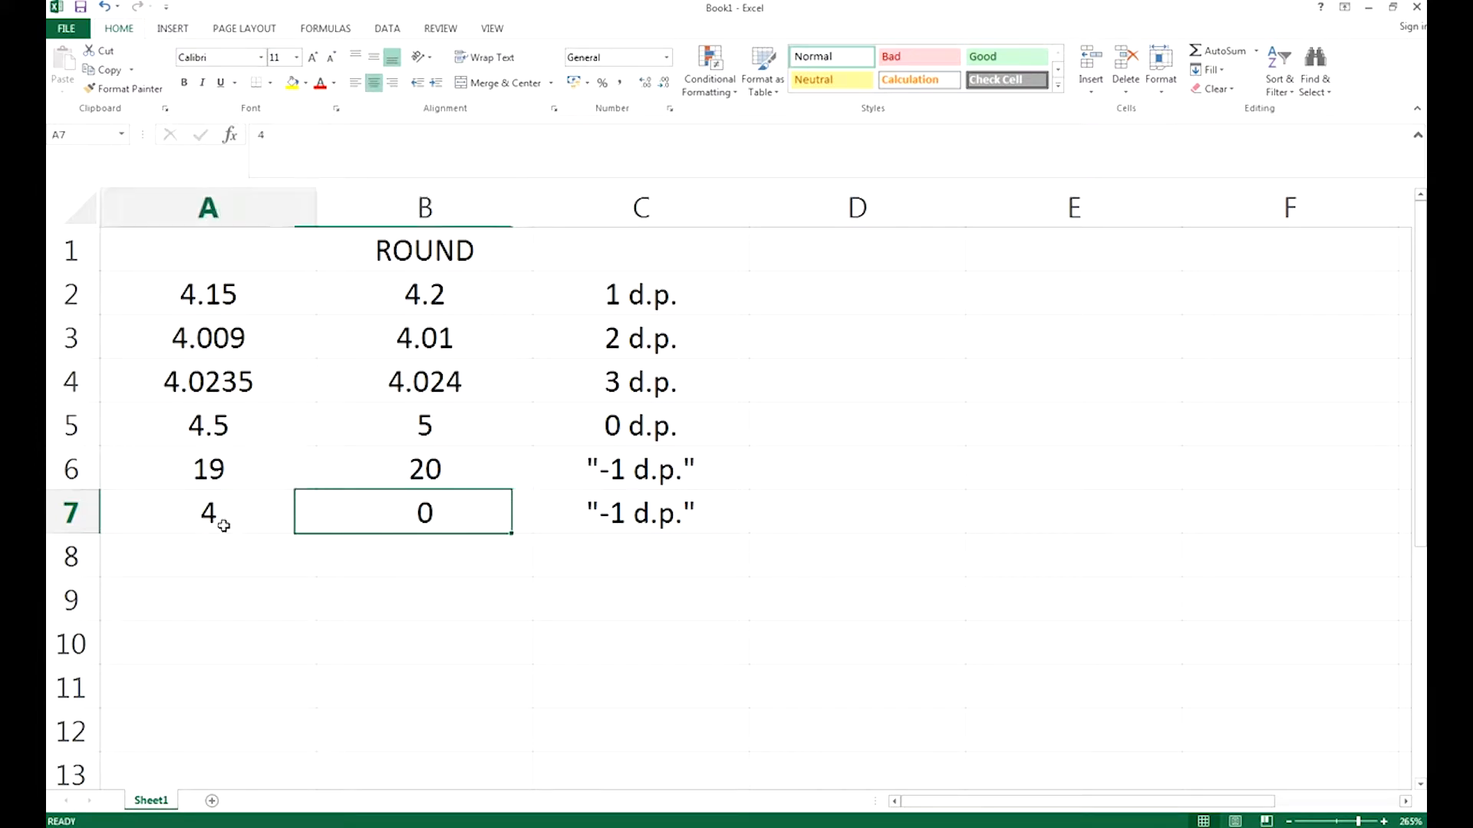
left_click(430, 507)
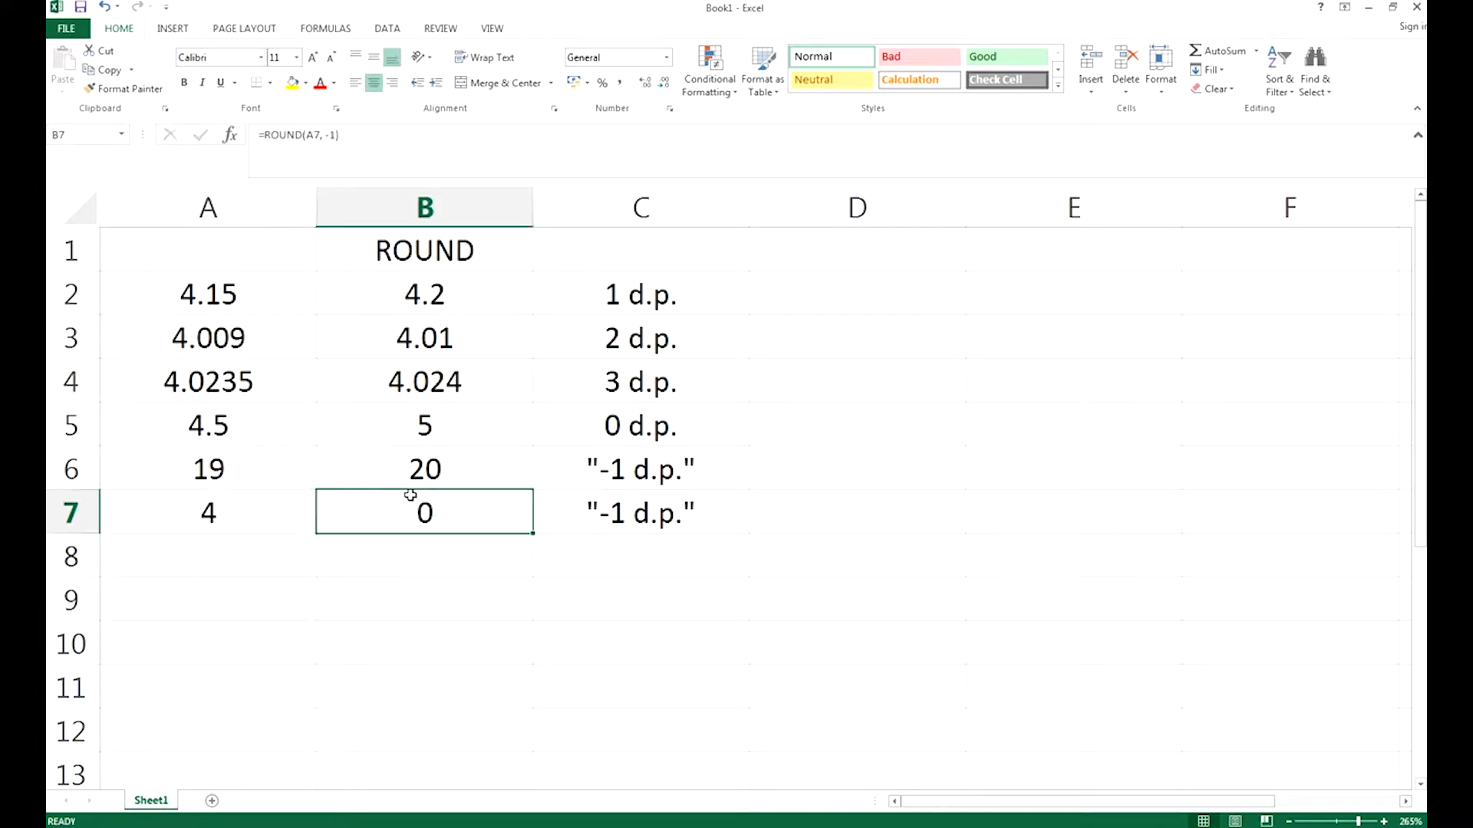
left_click(445, 464)
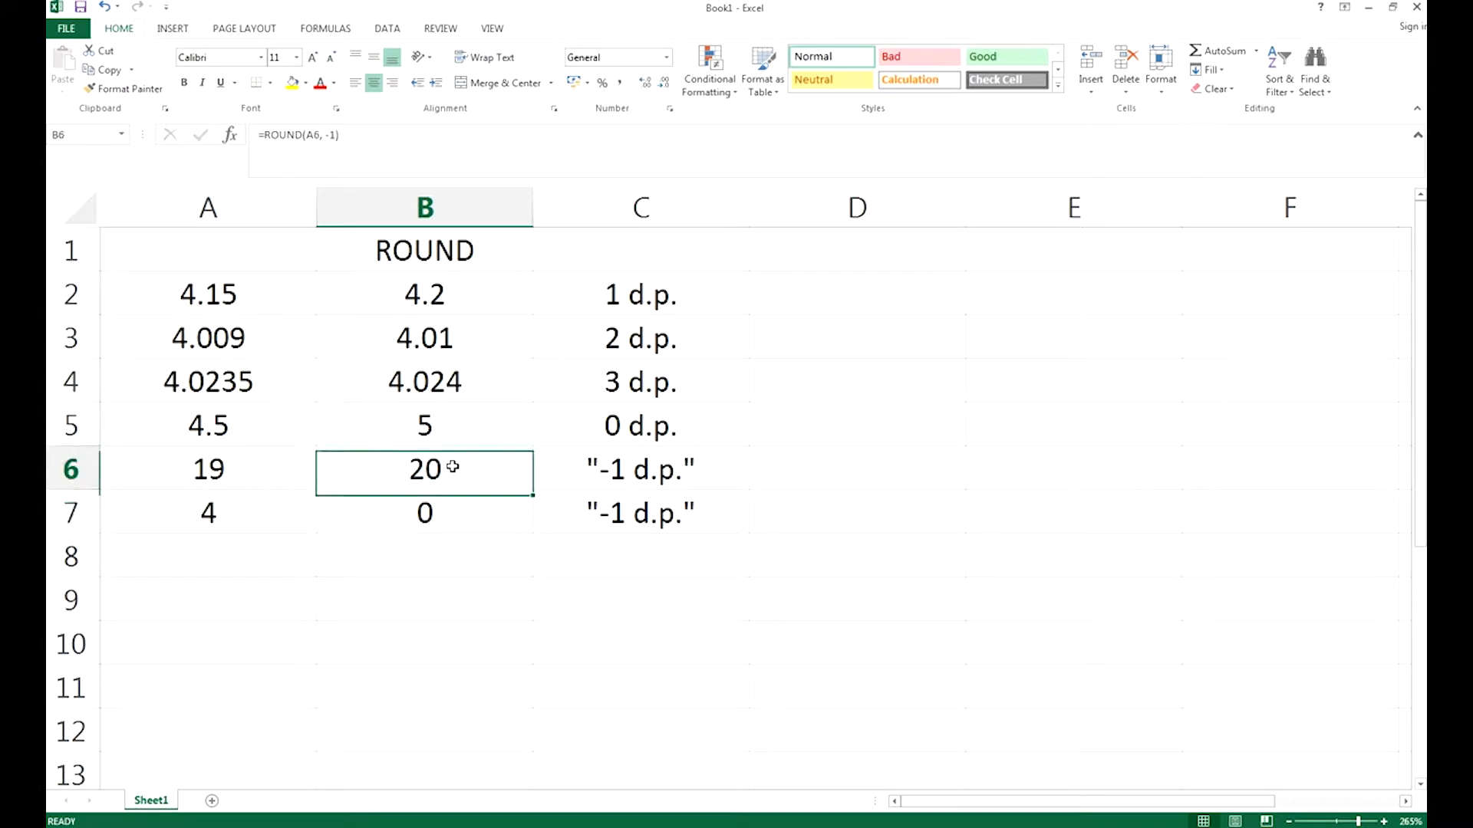
left_click(253, 518)
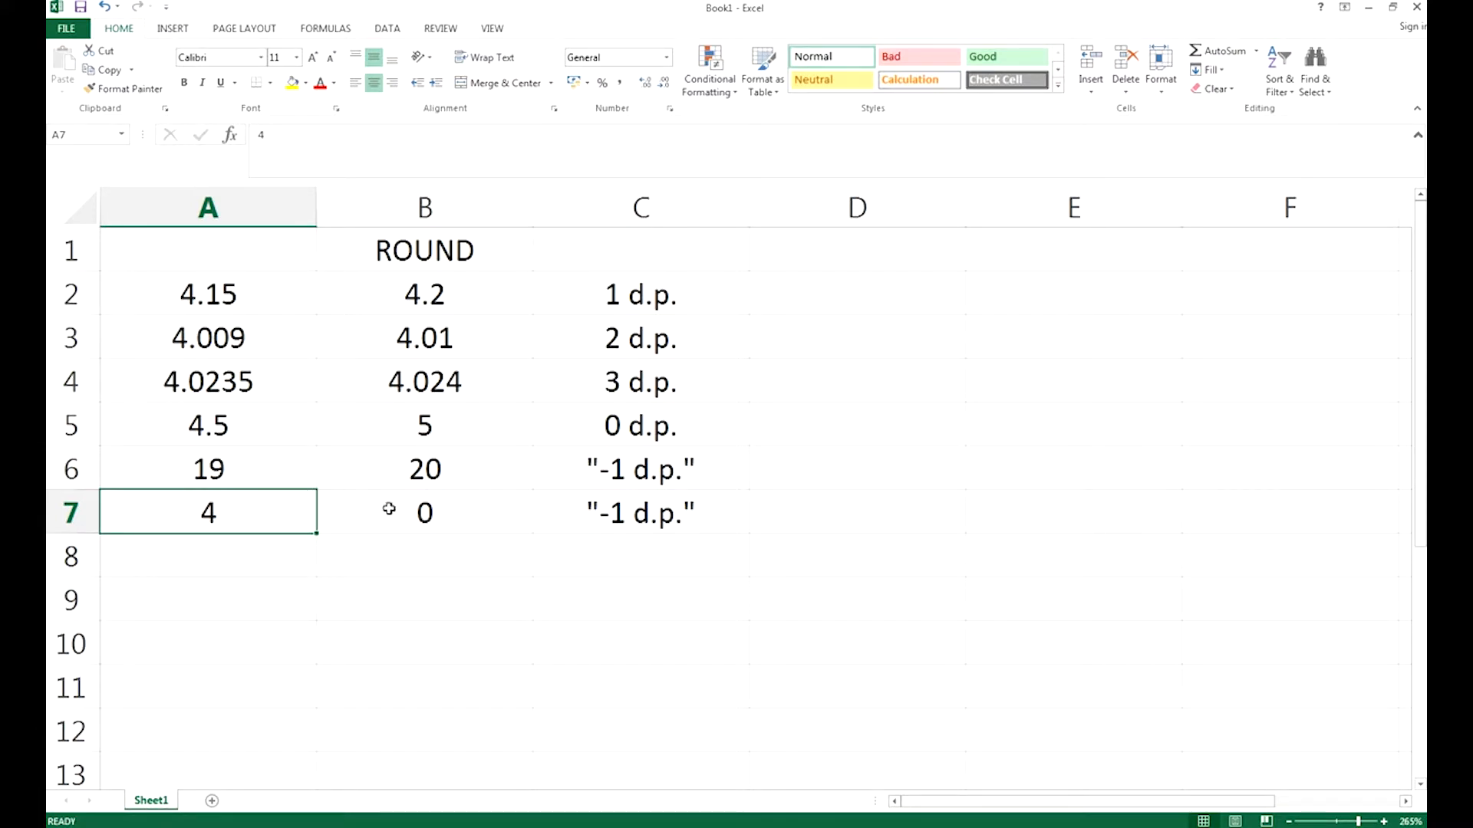
left_click(452, 527)
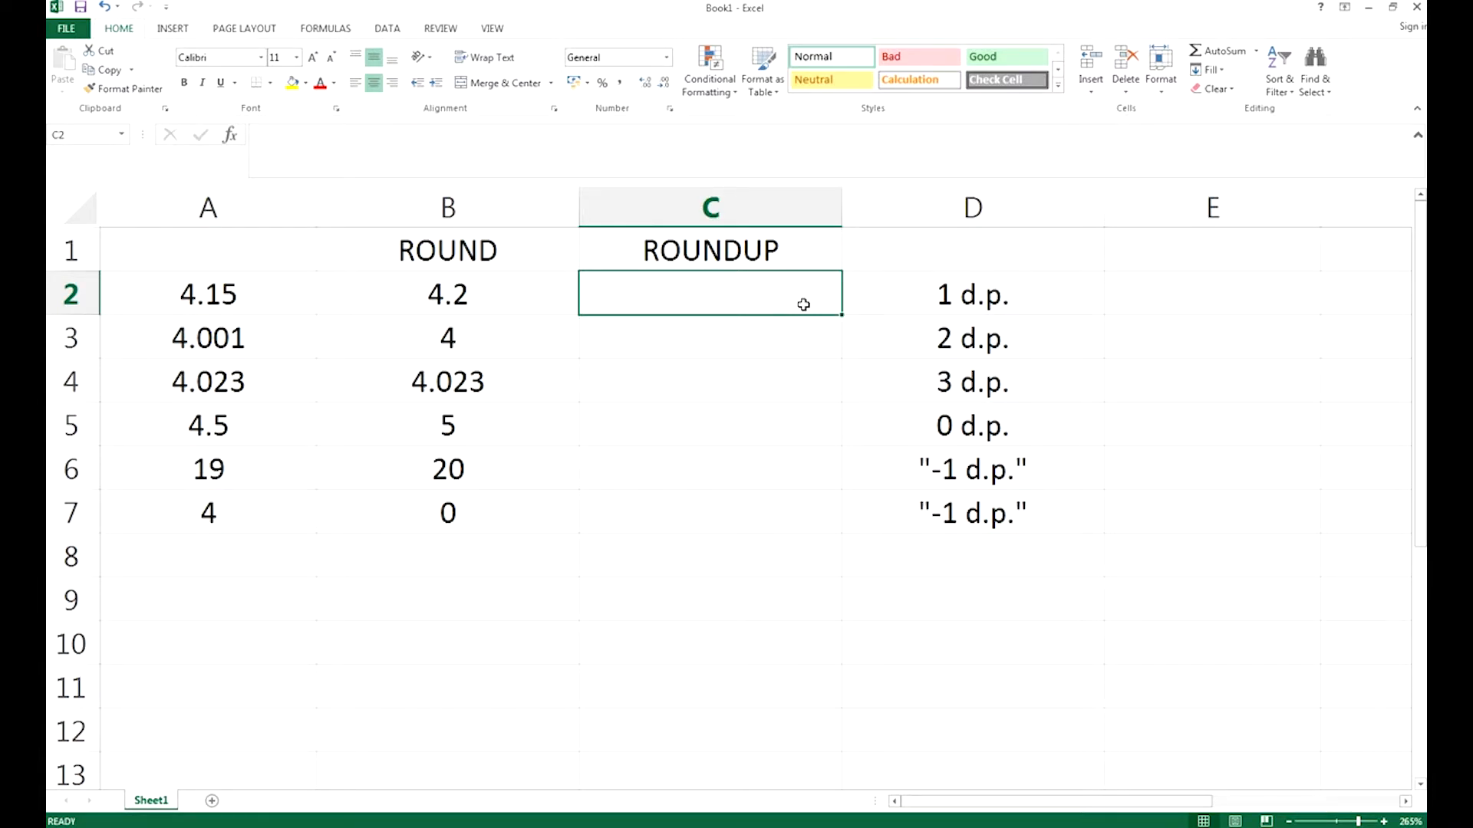
Step: Enter =ROUNDUP(A2, 1) in C2 to round the value in A2 up to one decimal place
type("=ROUN")
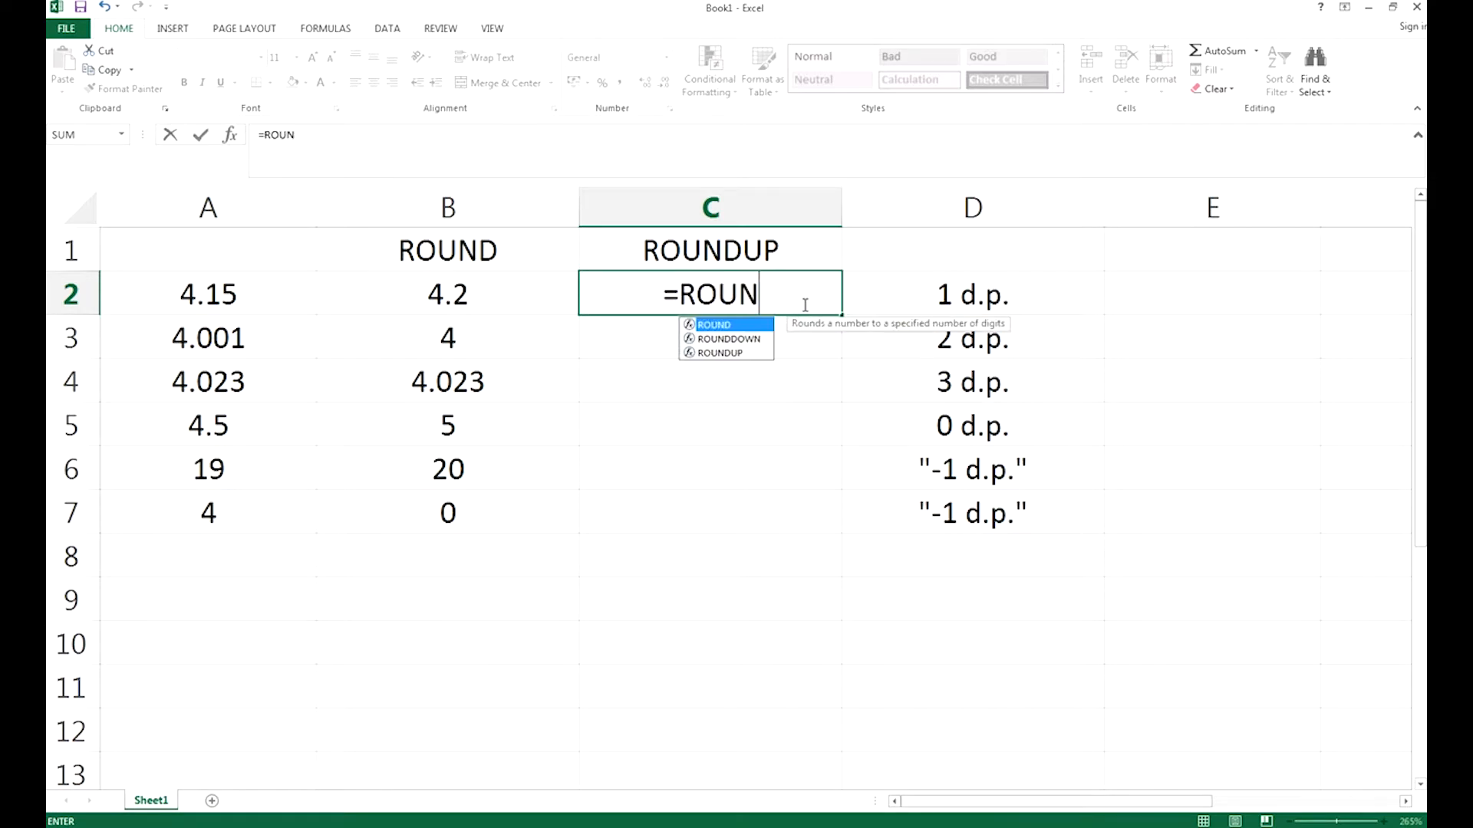
type("DUP")
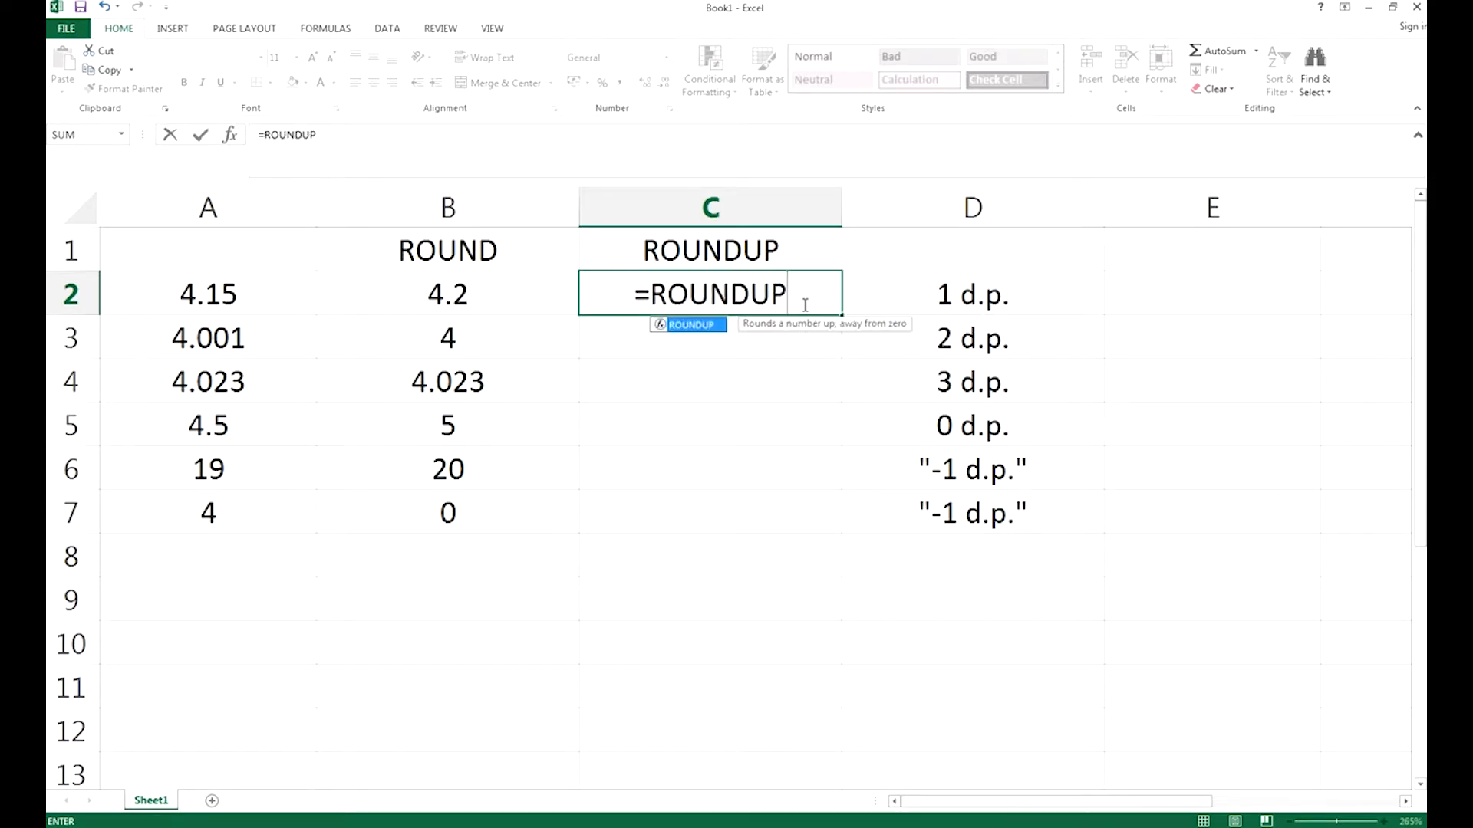
type("(")
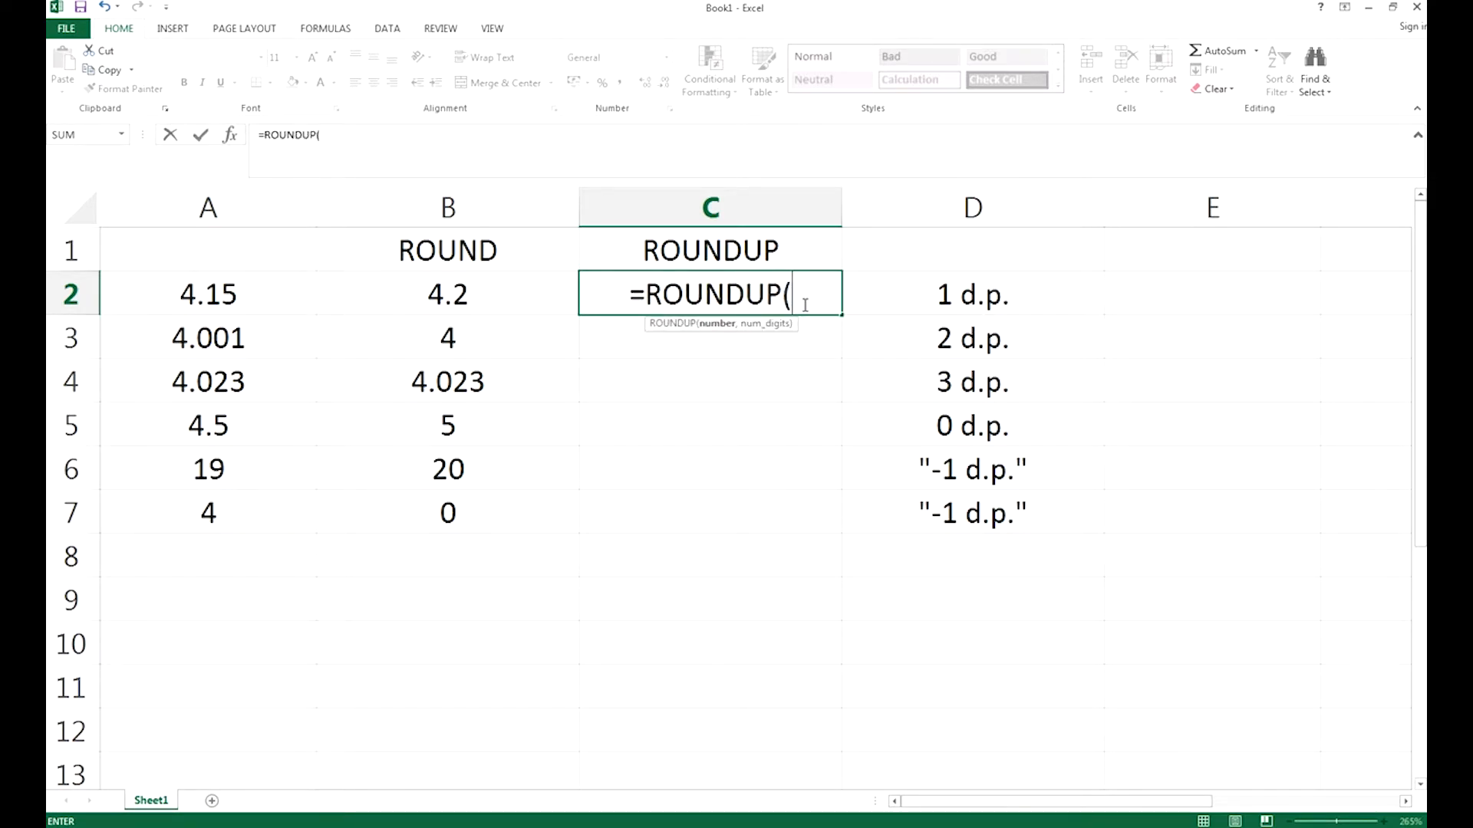
left_click(240, 299)
type(",")
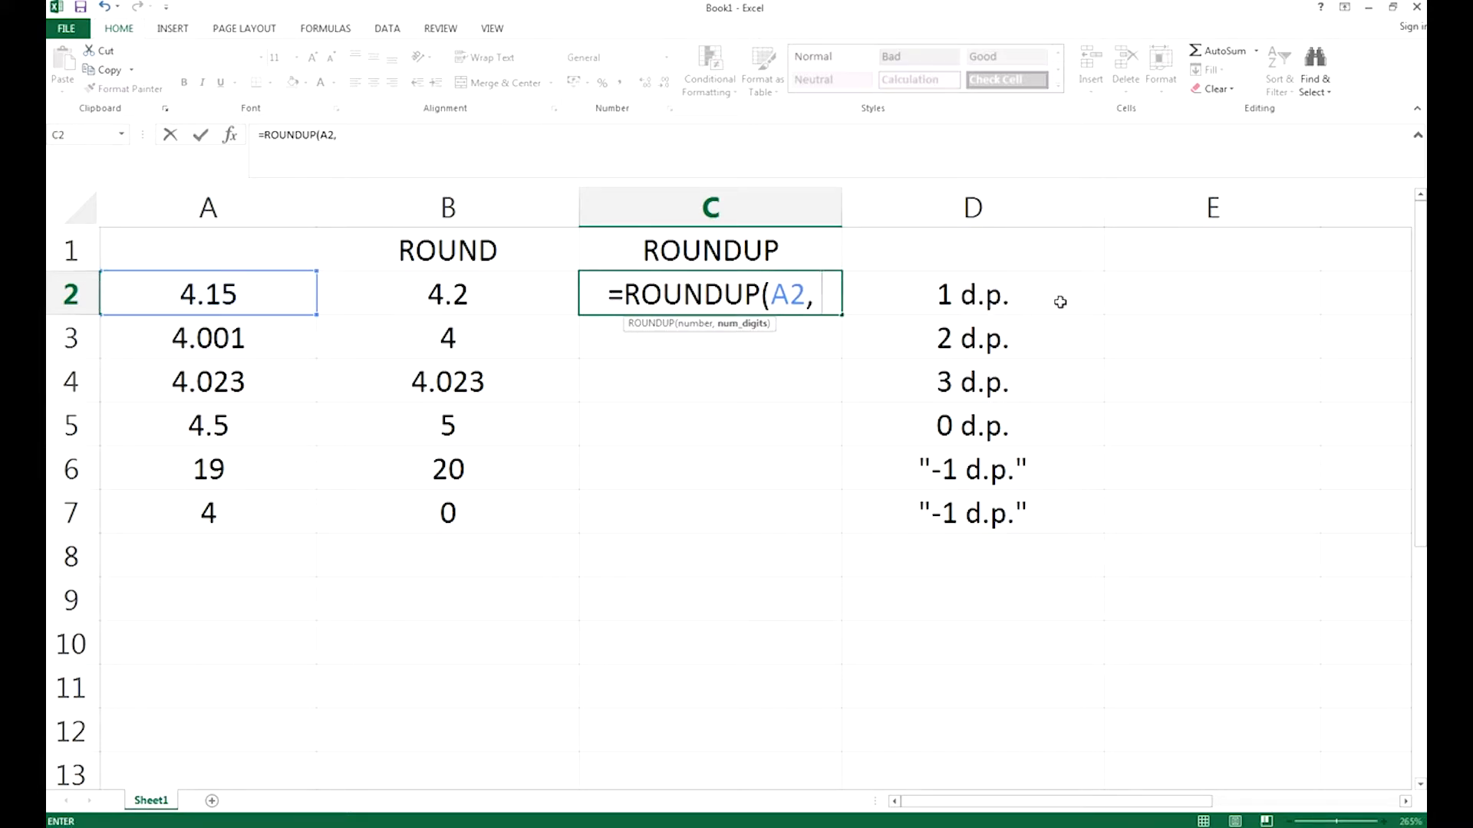
type("1)")
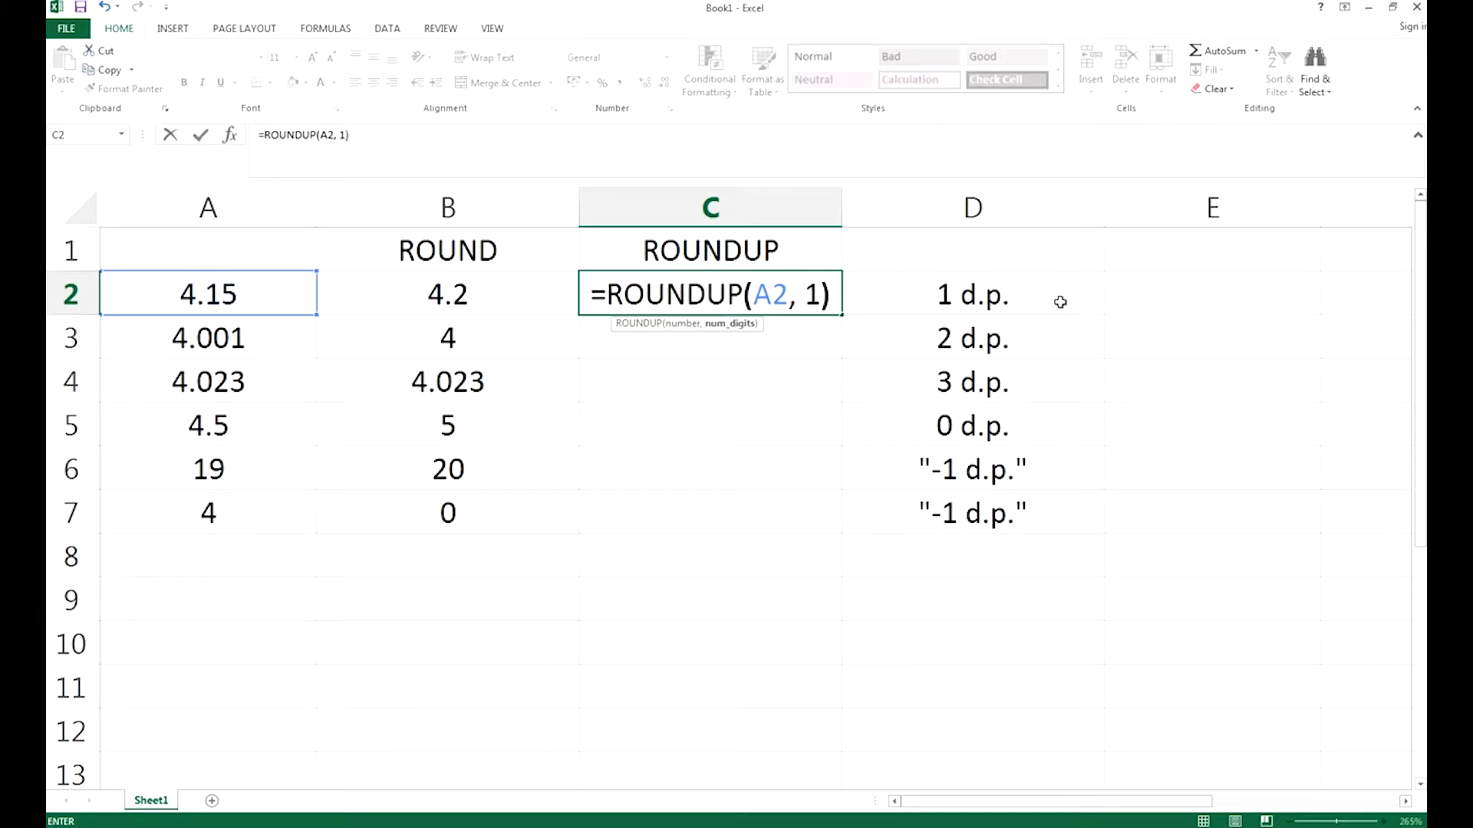
key("Return")
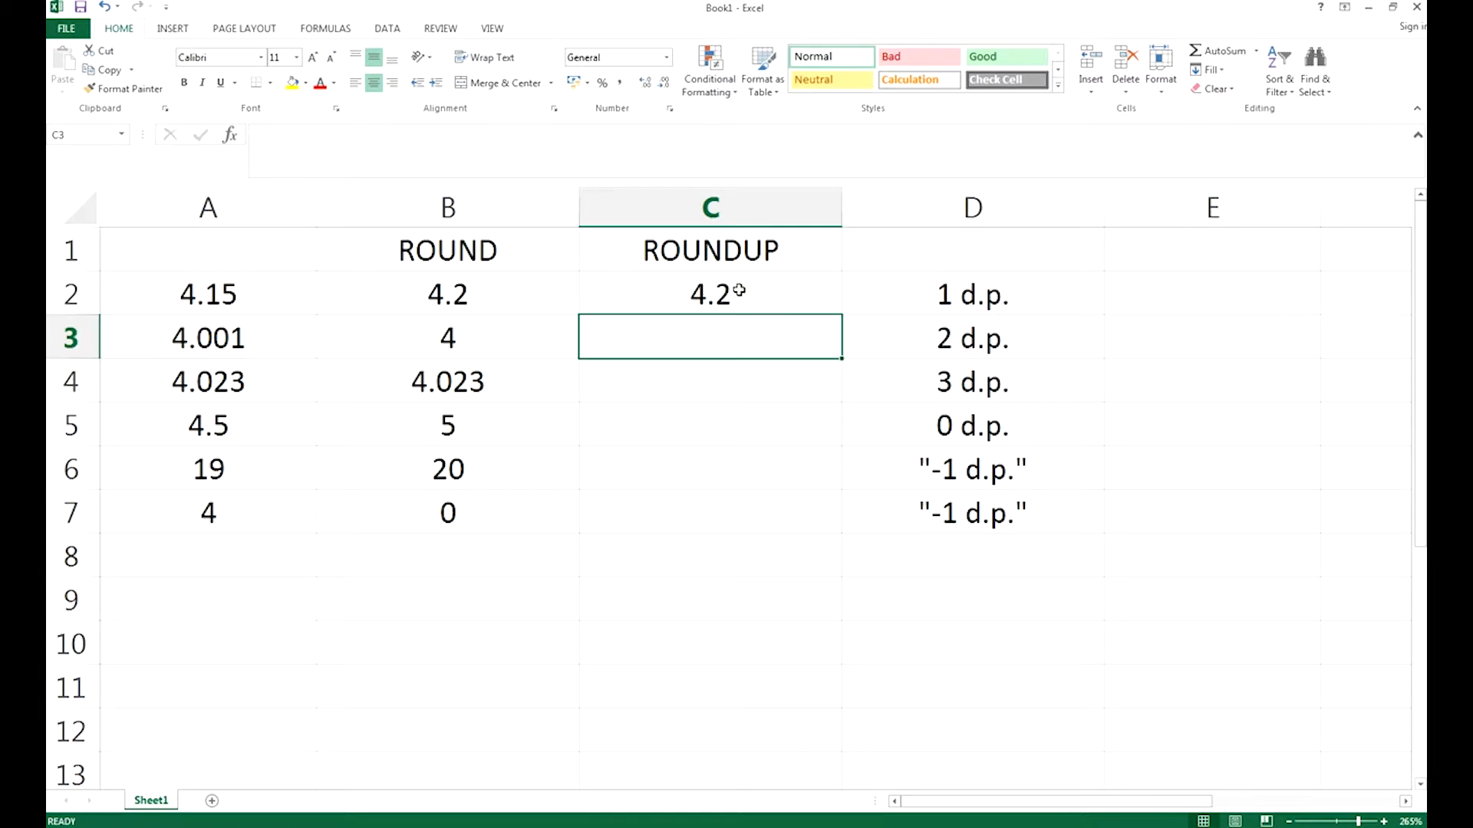
Step: Write the formula =ROUNDUP(A3, 2) in C3 to round the value in A3 up to two decimal places
type("=RO")
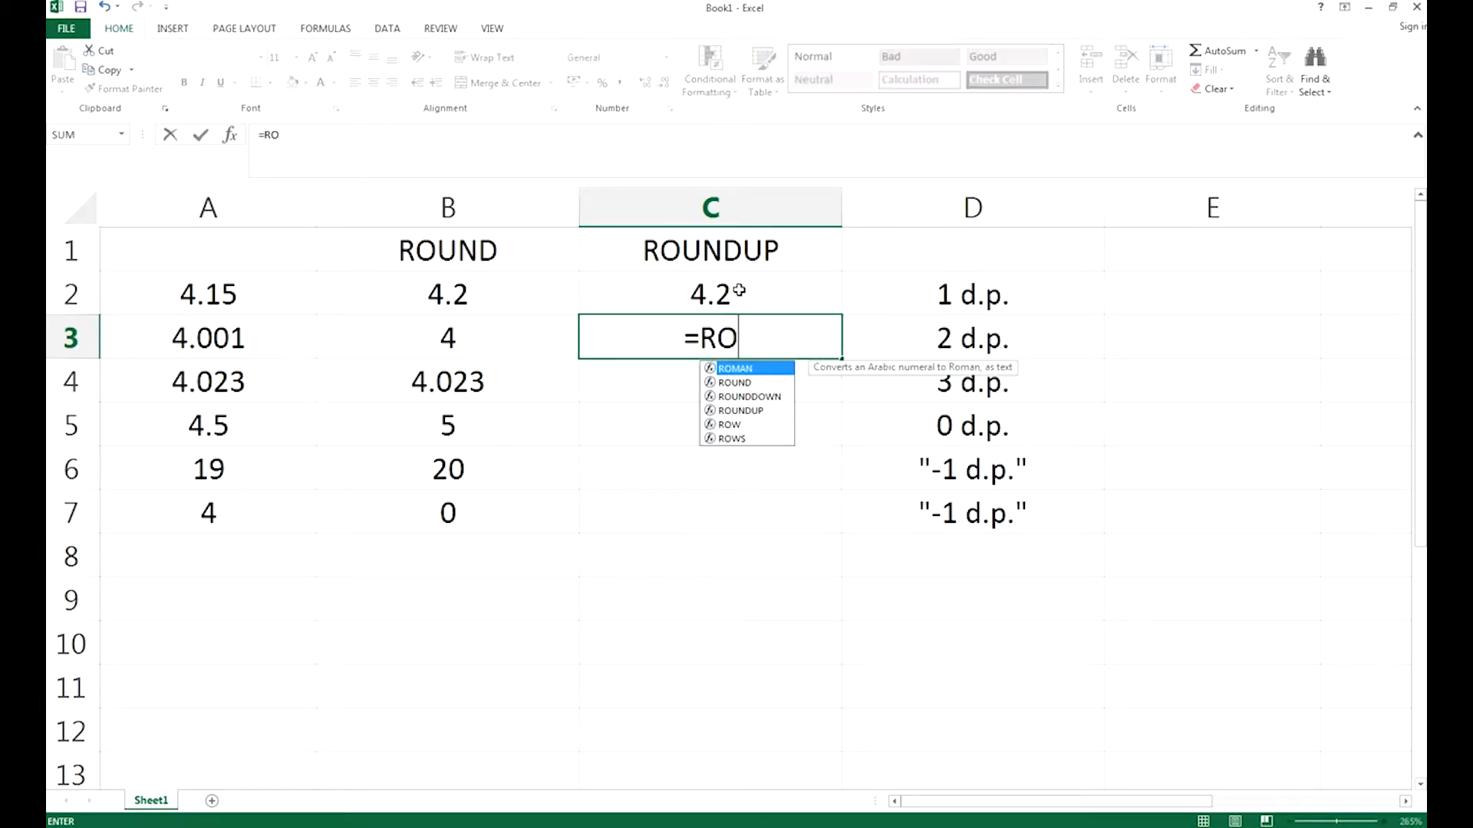
type("UNDUP(")
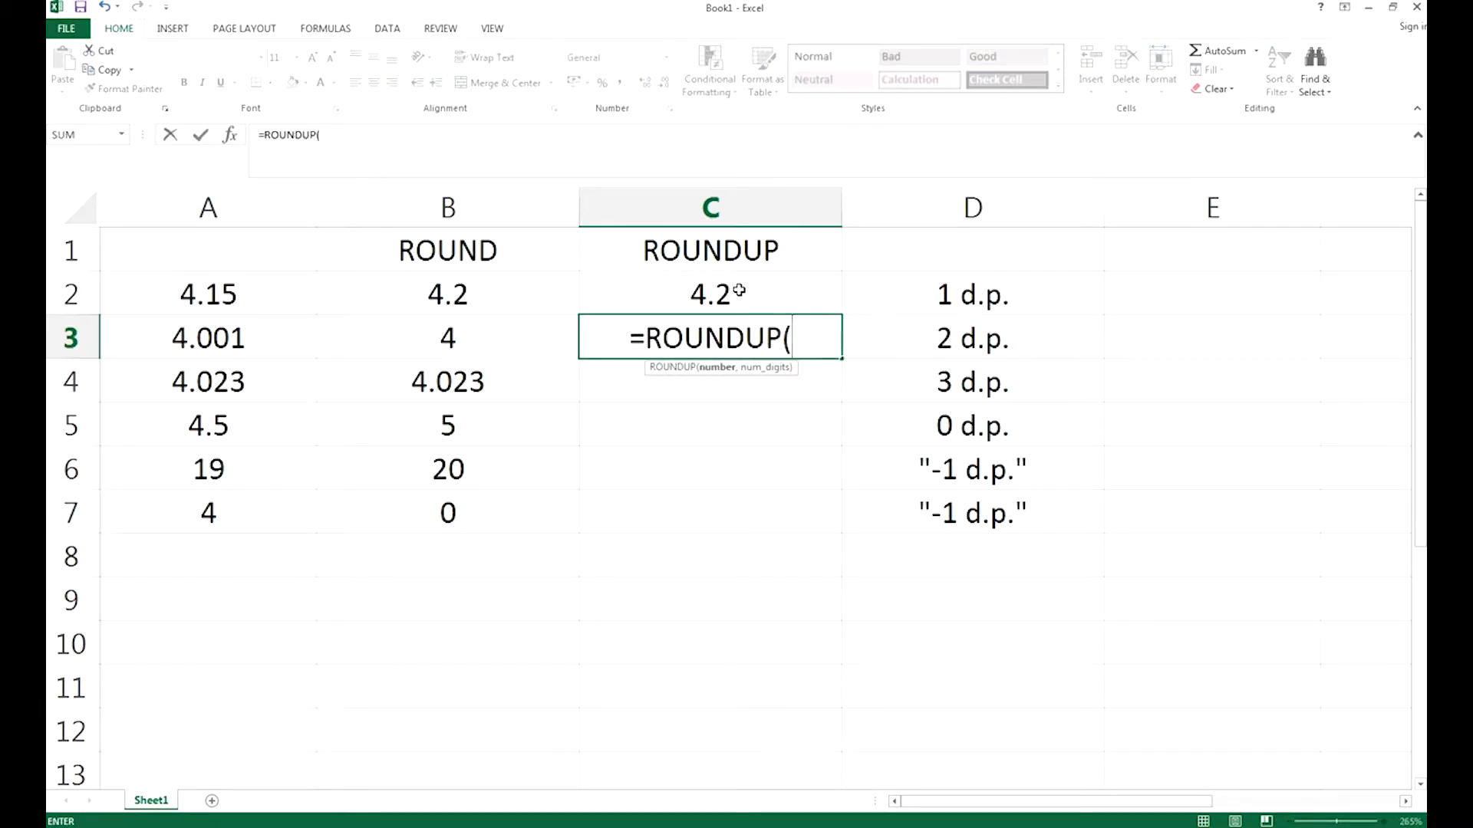
left_click(272, 329)
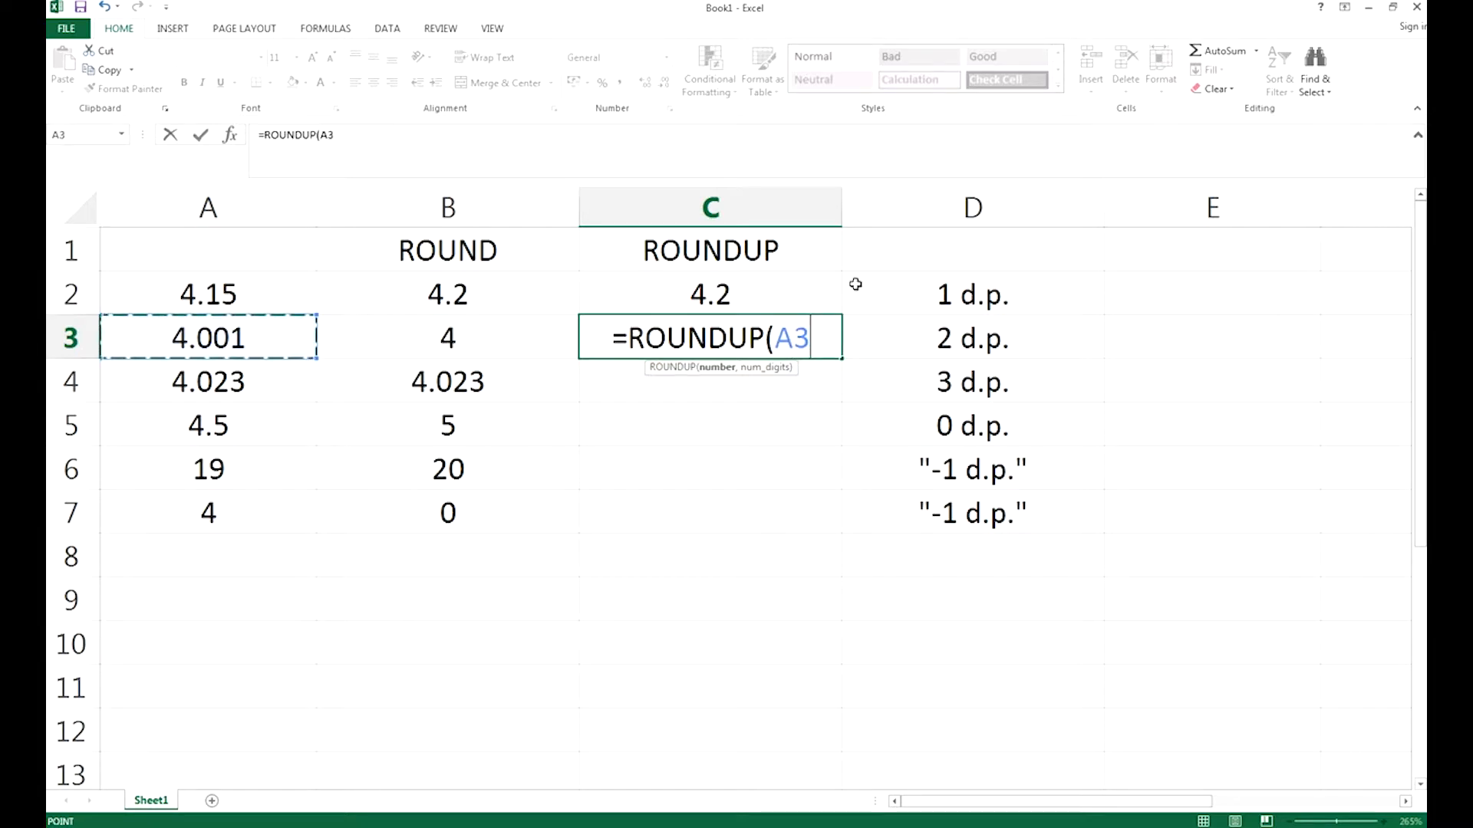
type(", 2")
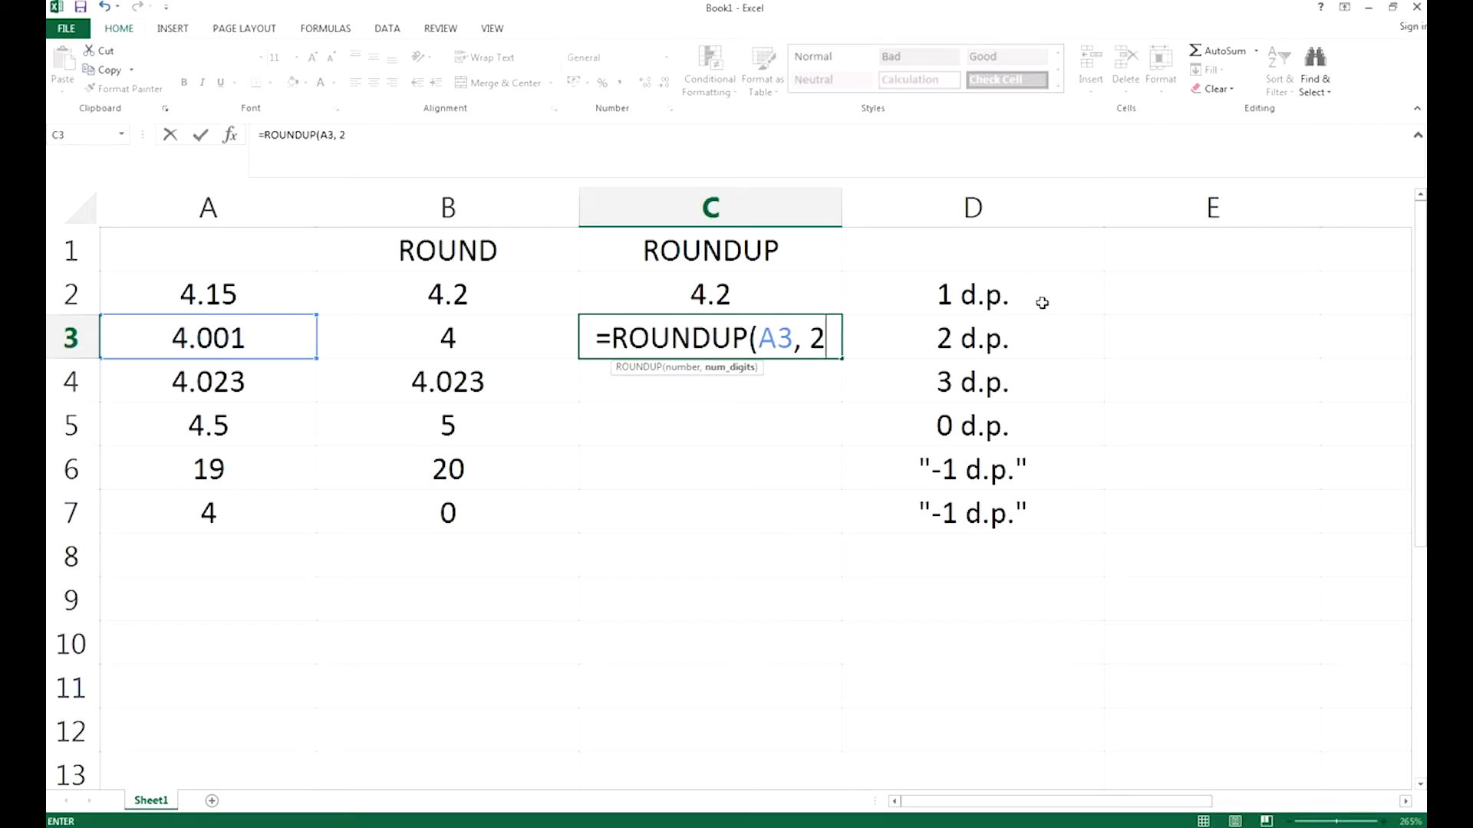
type(")")
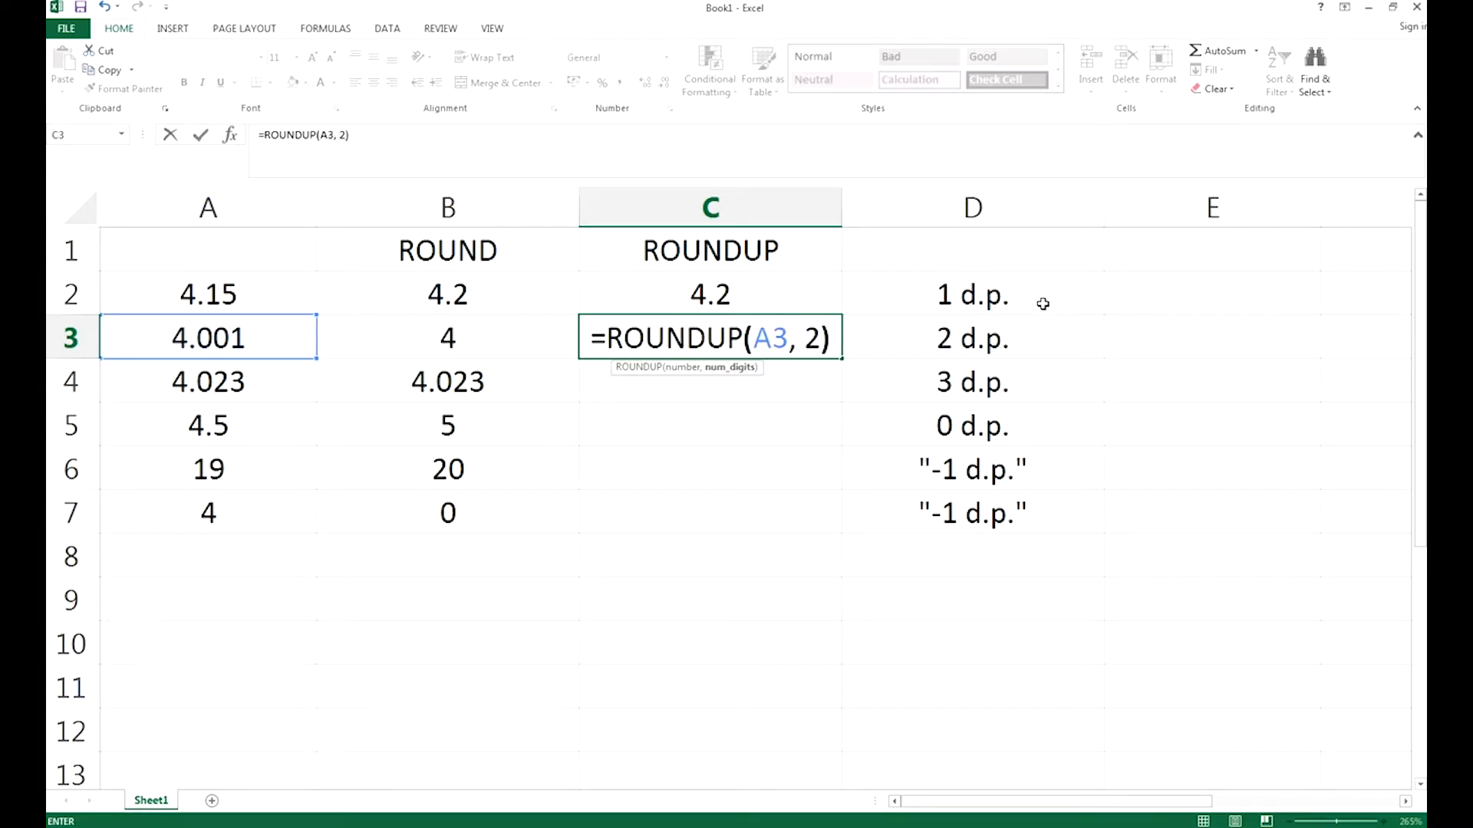
double_click(807, 337)
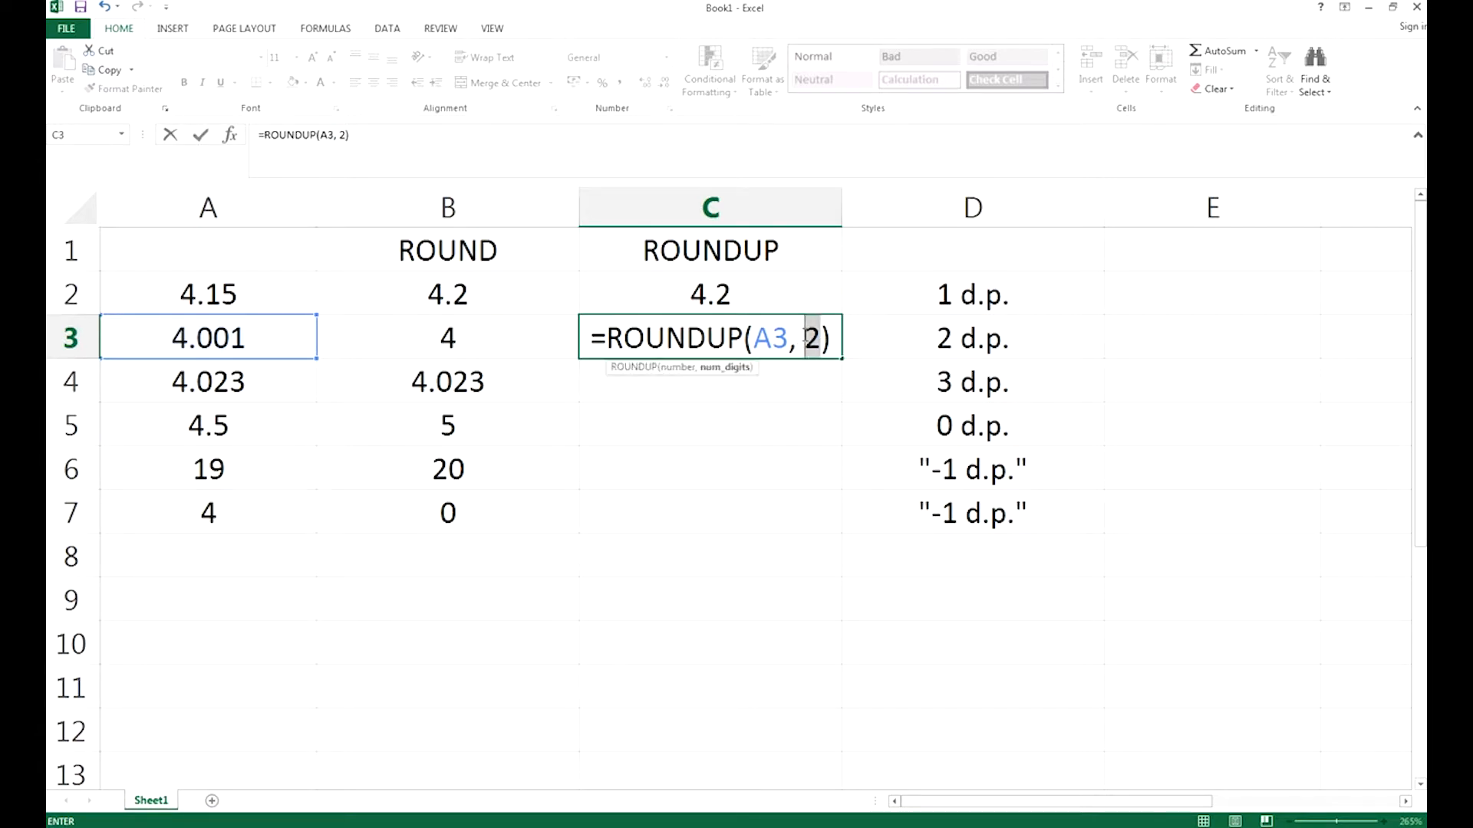
left_click(809, 337)
left_click(828, 348)
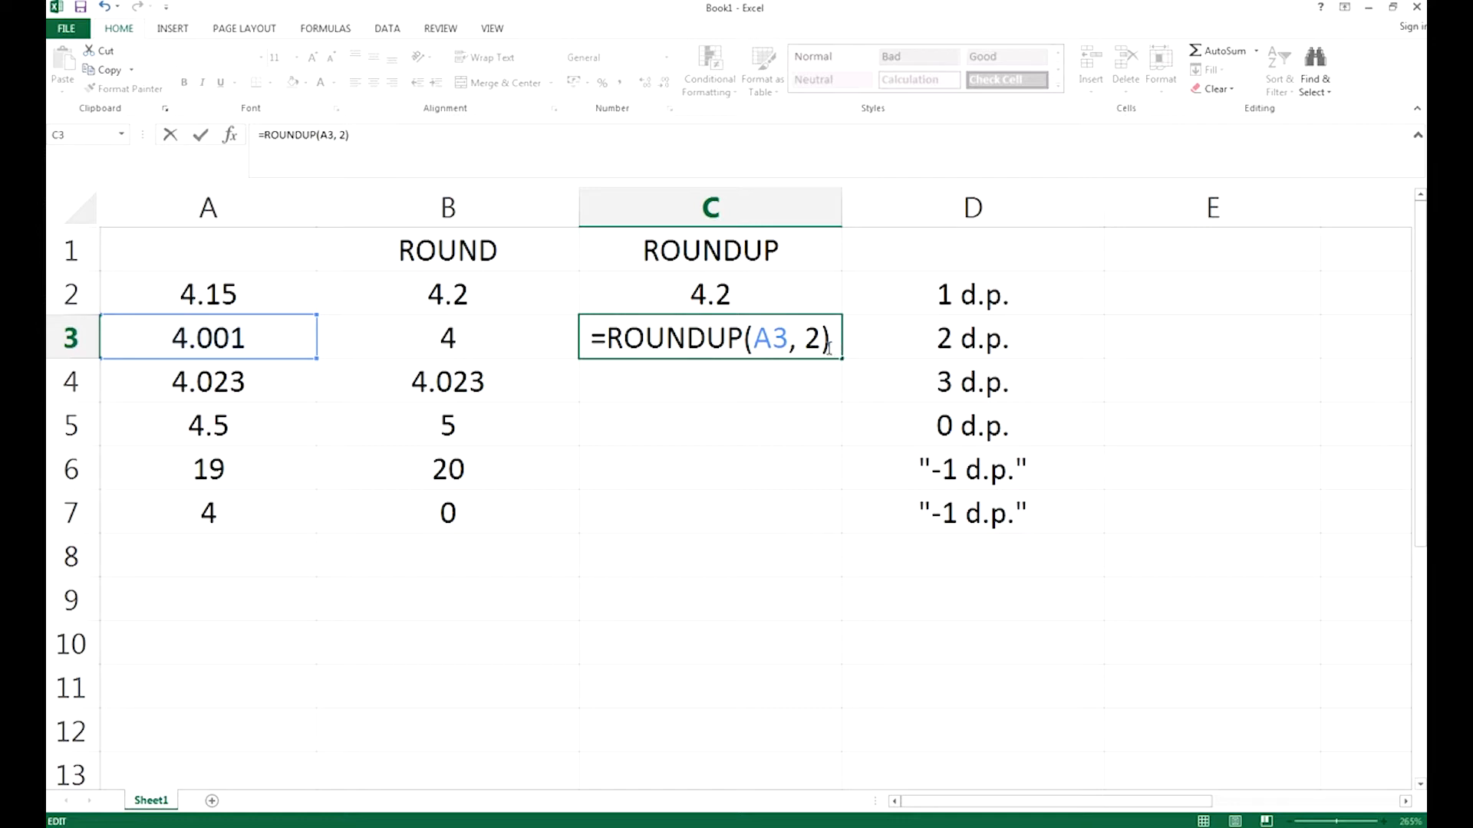
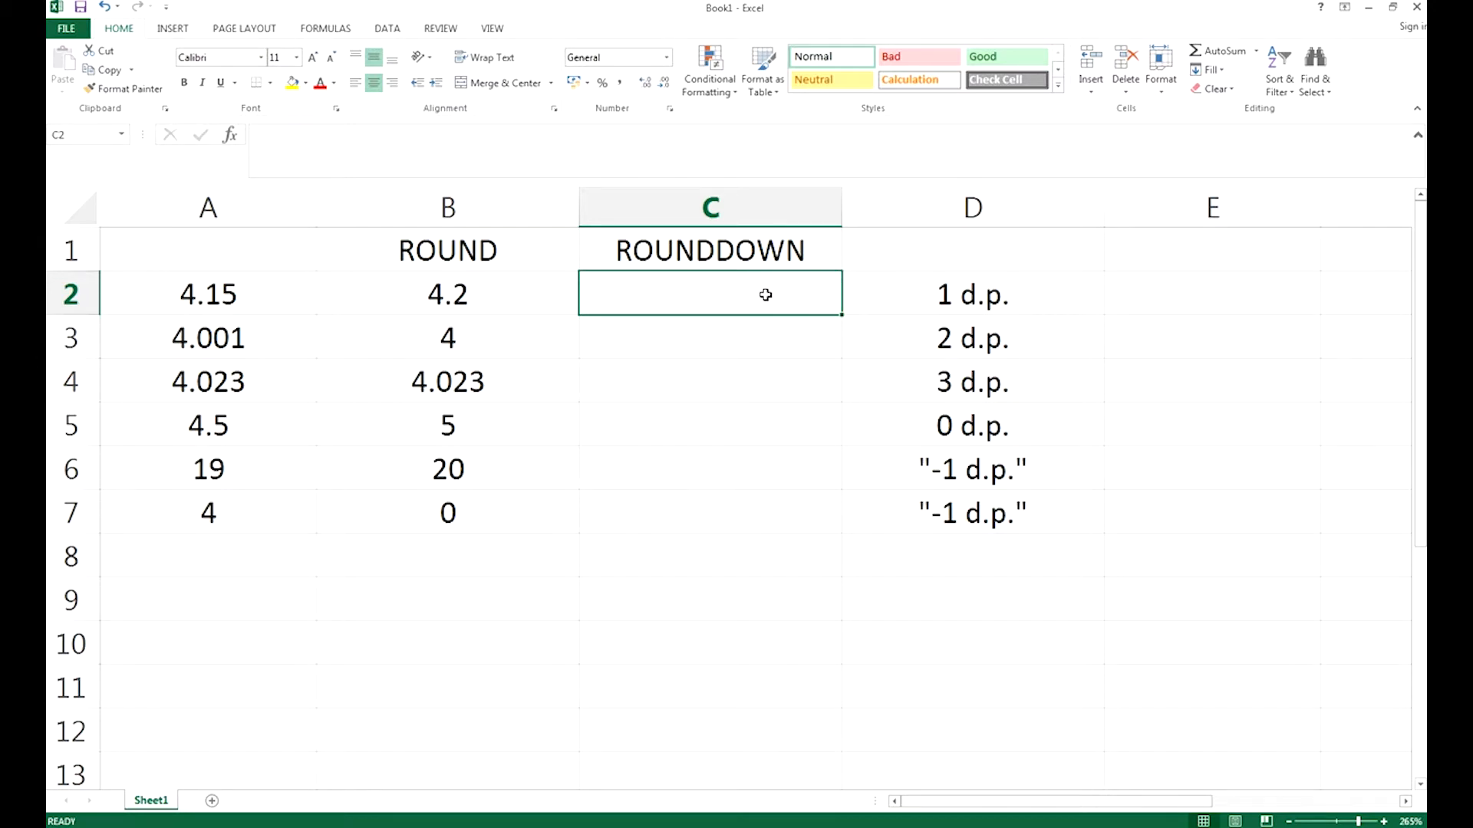
Step: Enter =ROUNDDOWN(A2, 1) in C2 to round A2 down to one decimal place, and widen column C to fit the formulas
type("=R")
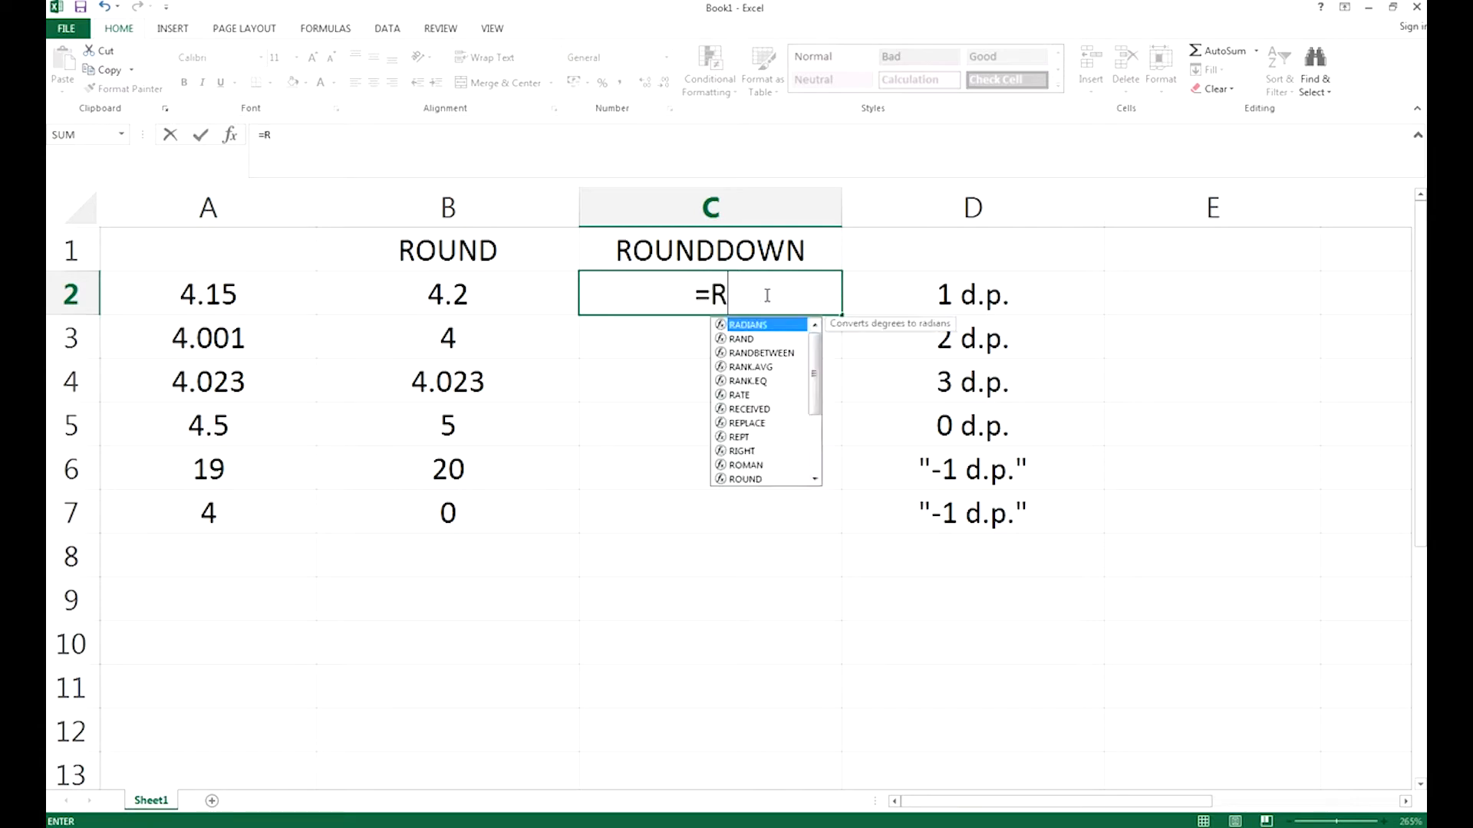
type("OUNDDOWN(")
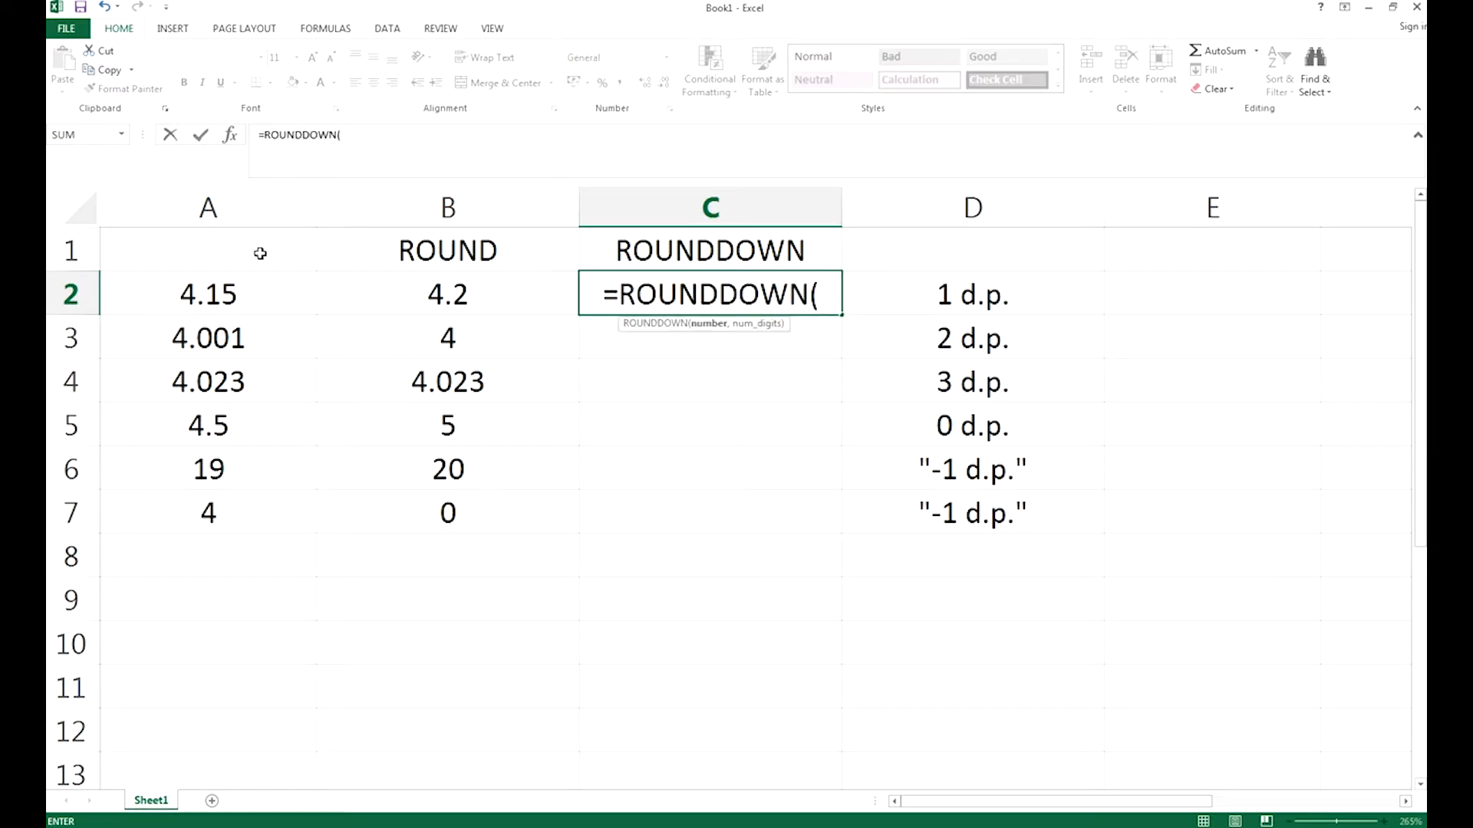
left_click(206, 296)
type(",")
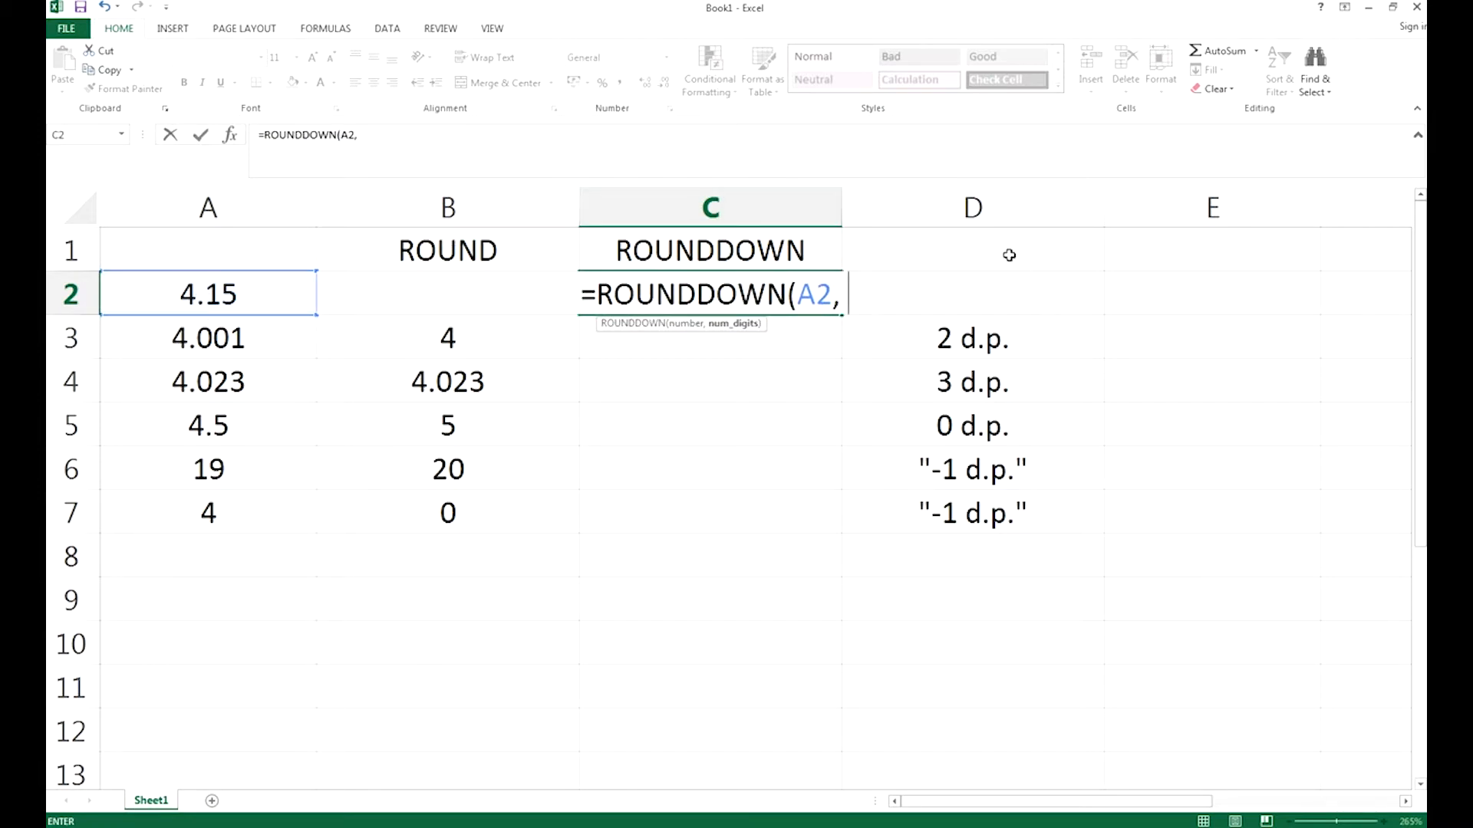
type(" 1)")
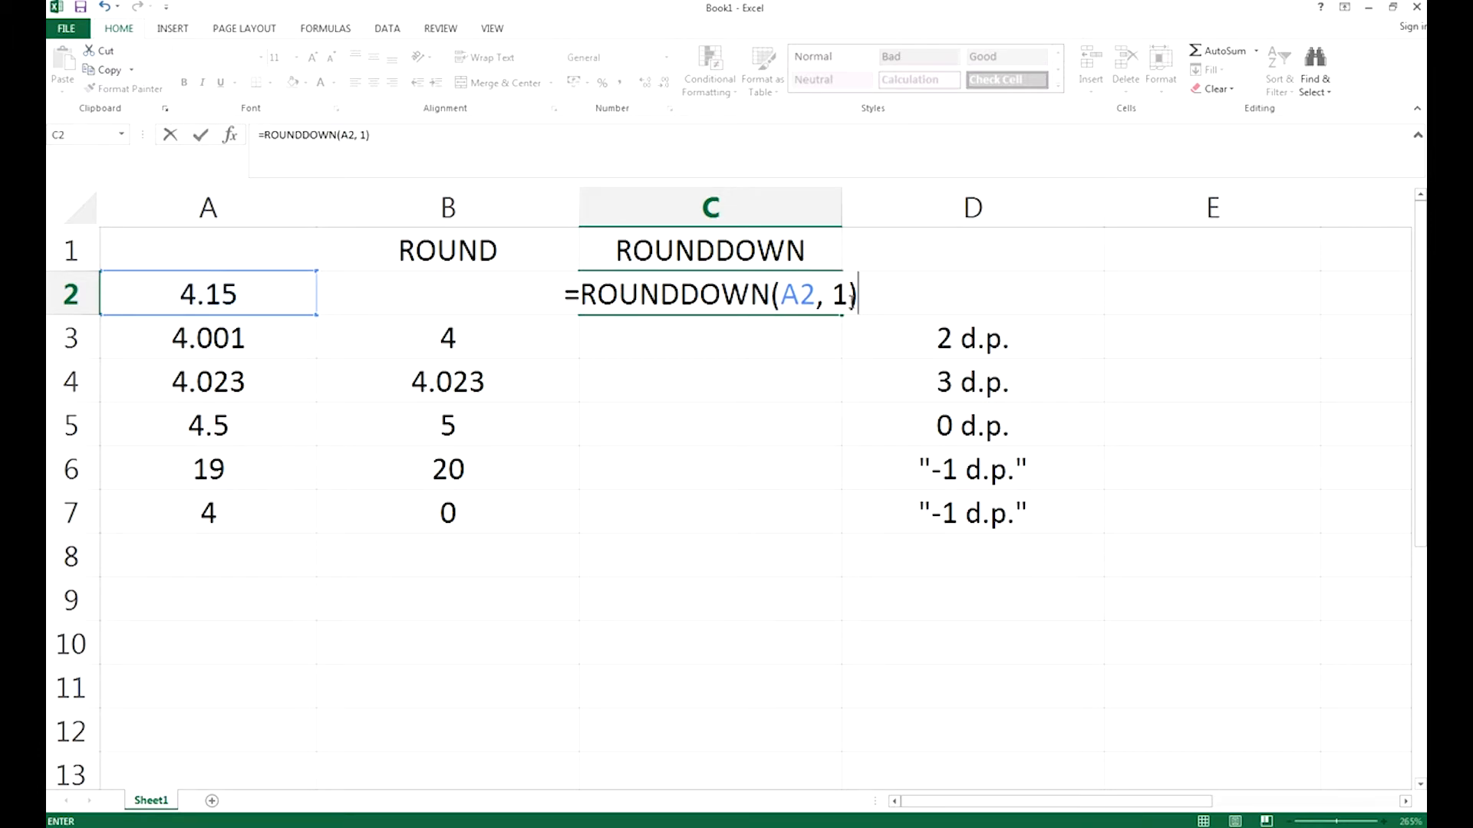
left_click_drag(849, 300, 834, 299)
left_click(835, 297)
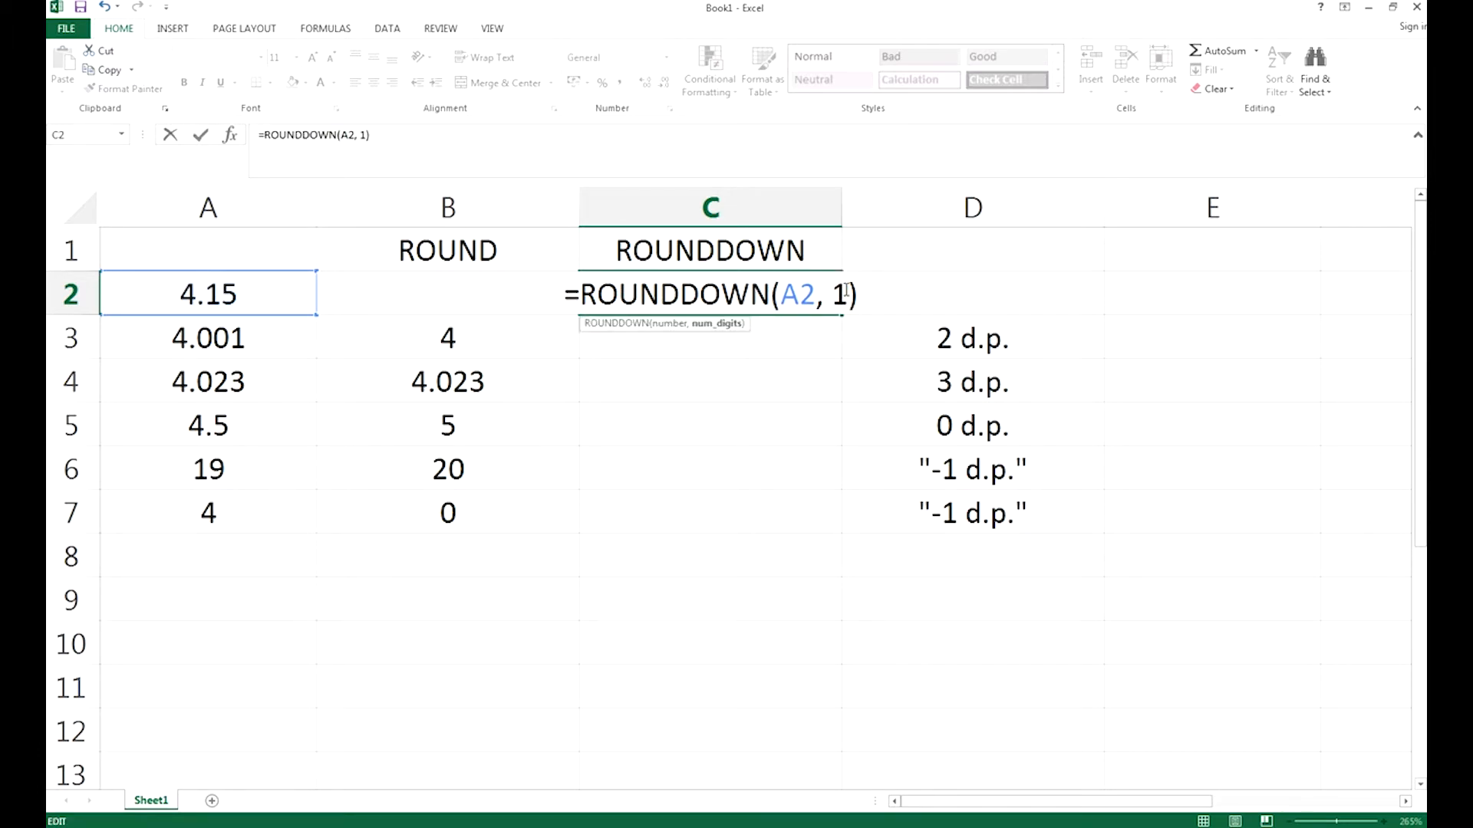
key("Return")
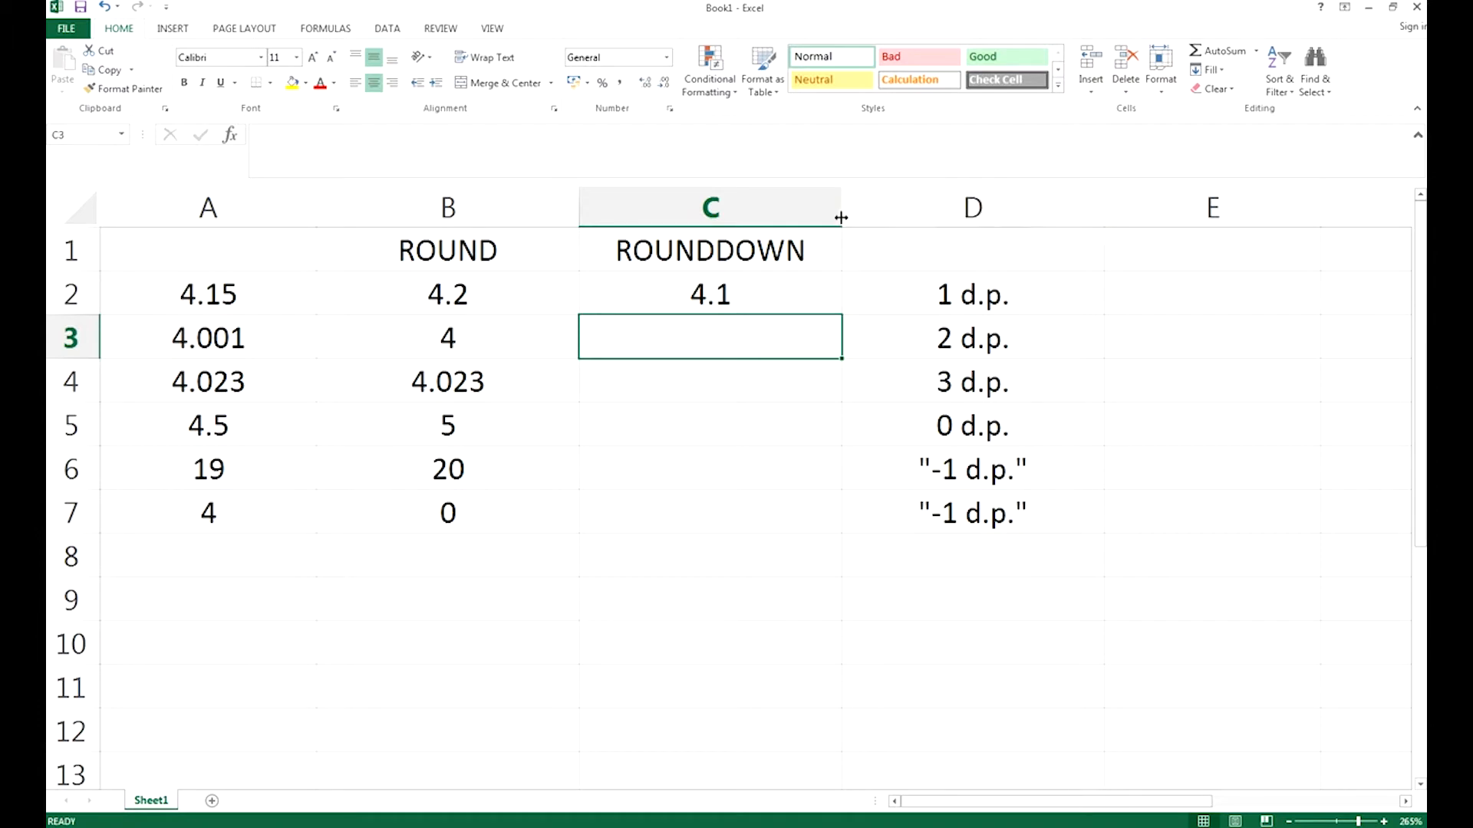
left_click_drag(840, 215, 906, 218)
Step: Compare the ROUND formula and result in B2 with the ROUNDDOWN formula and result in C2
left_click(767, 303)
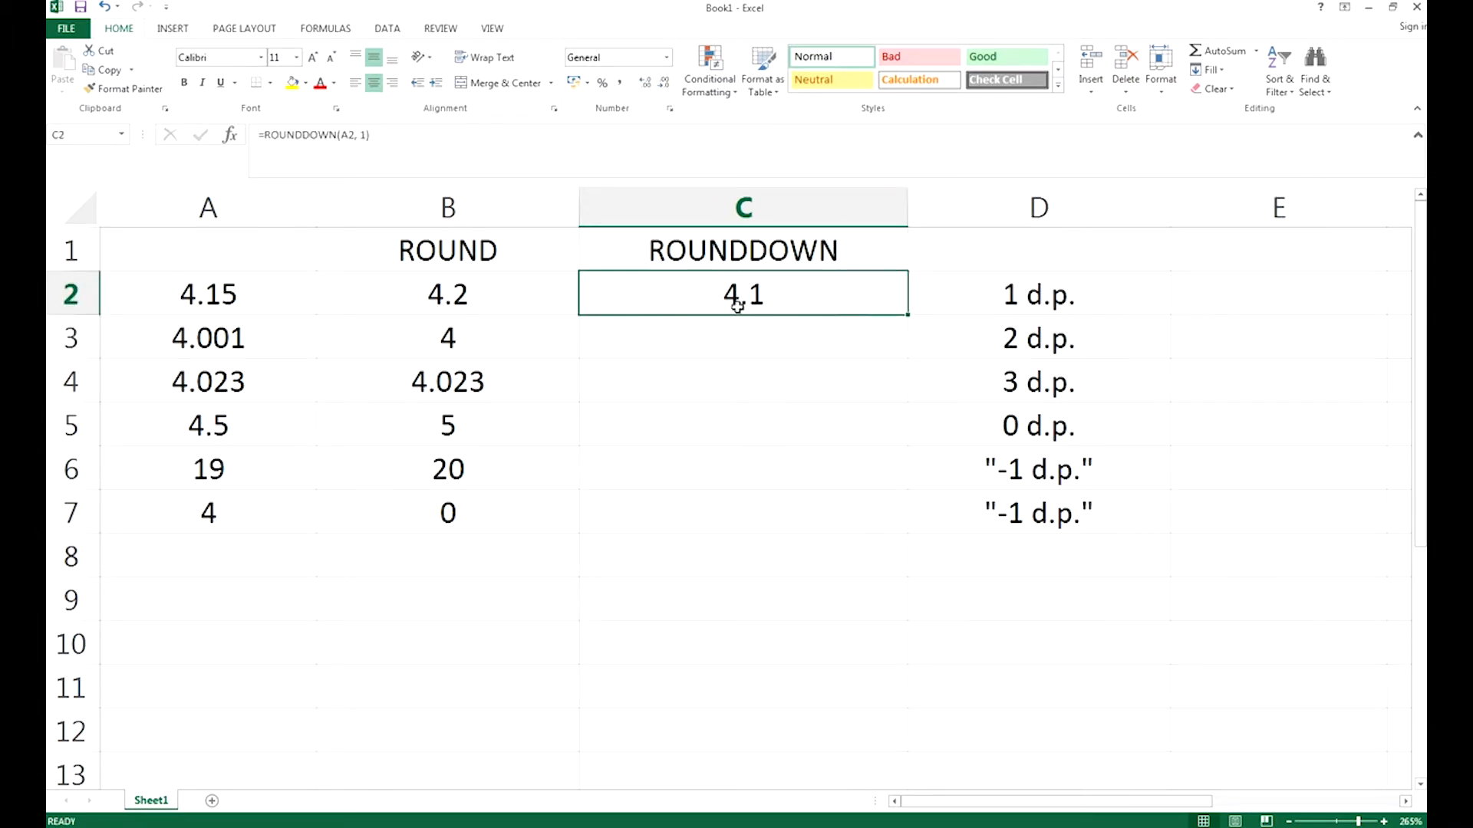
left_click(400, 308)
left_click(433, 257)
left_click(445, 289)
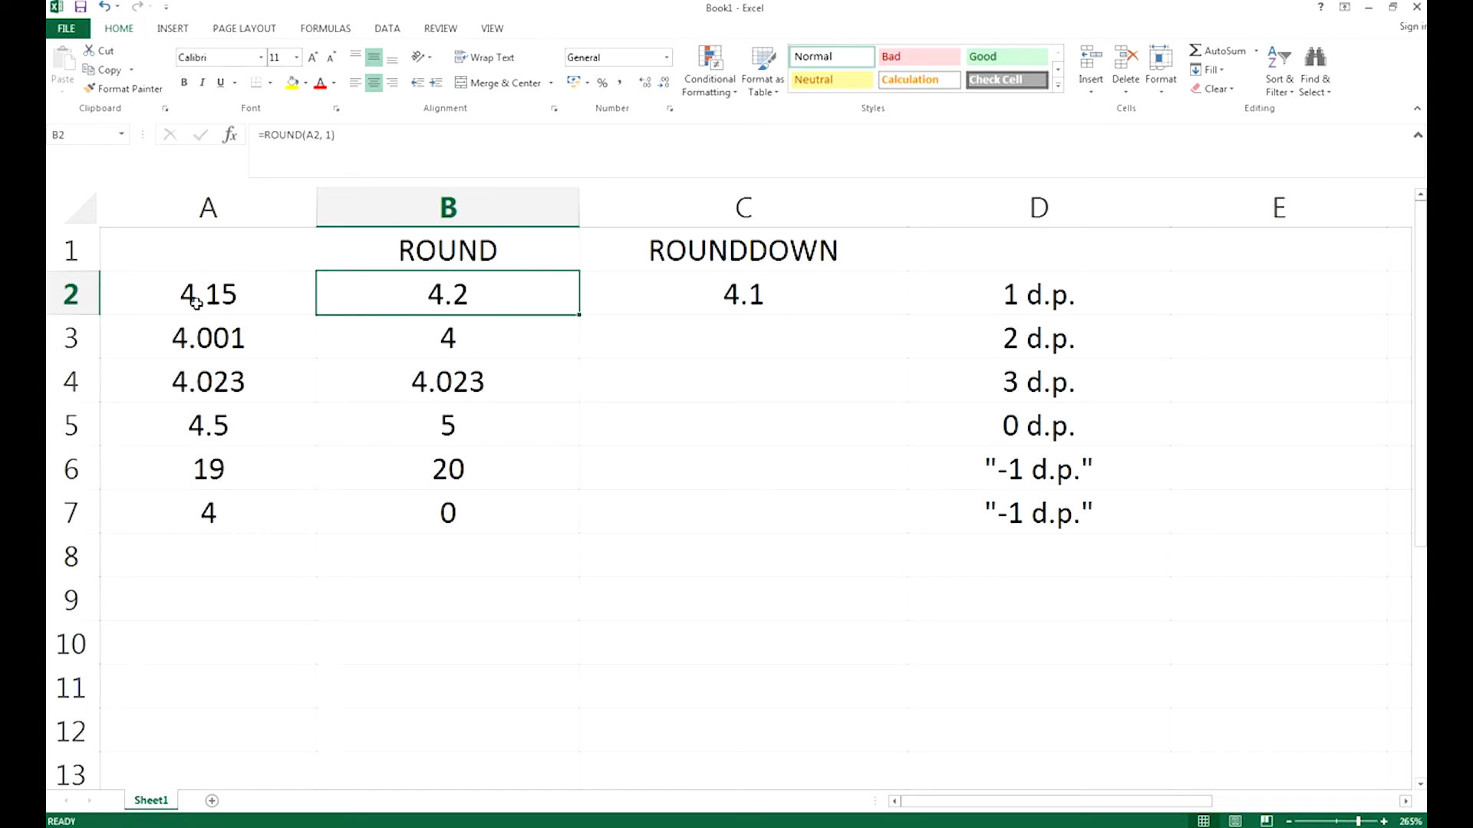
left_click(735, 263)
left_click(737, 291)
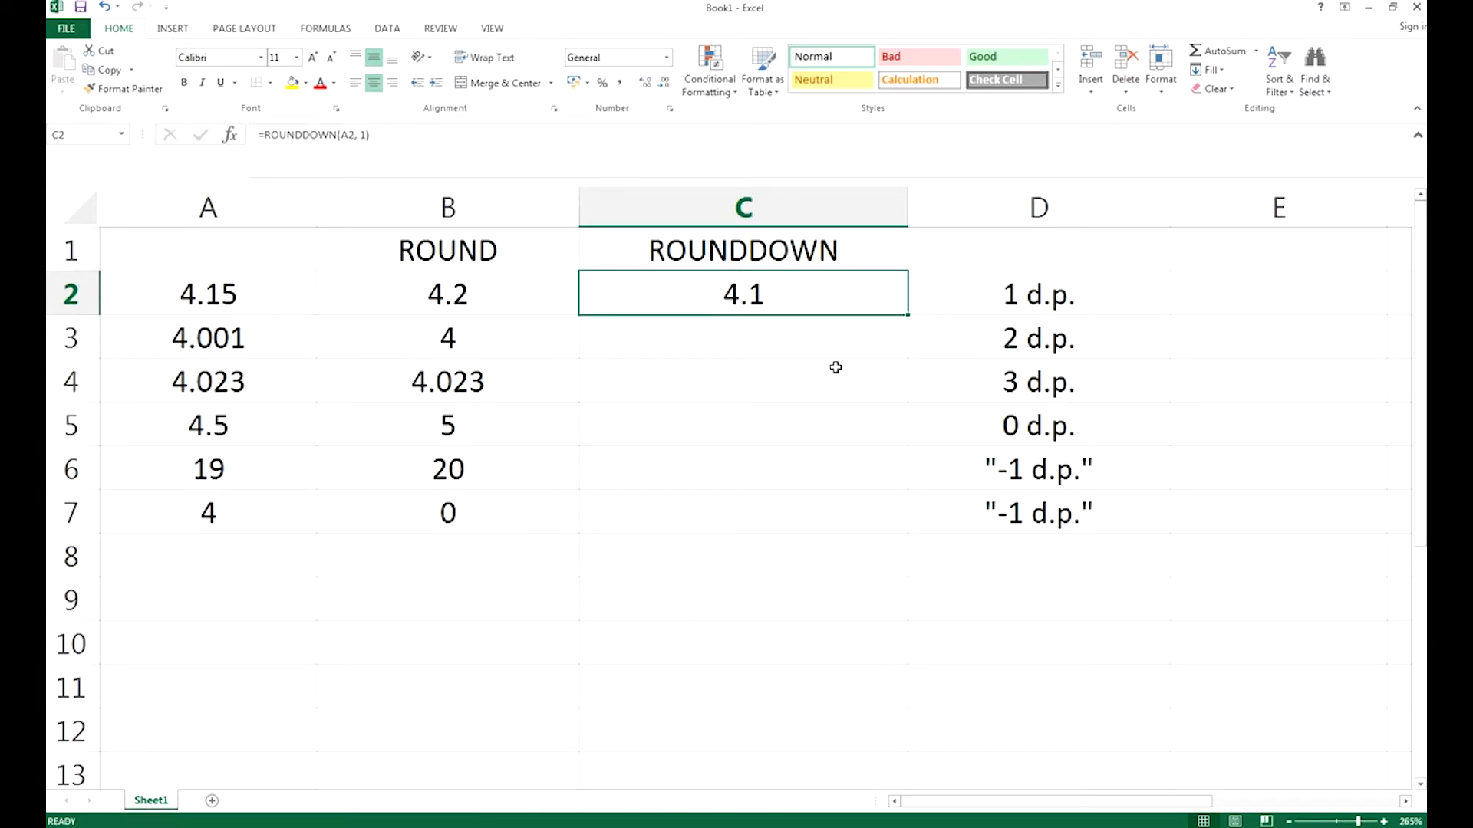
Step: Enter =ROUNDDOWN(A3, 2) in C3 to round the value in A3 down to two decimal places
left_click(813, 345)
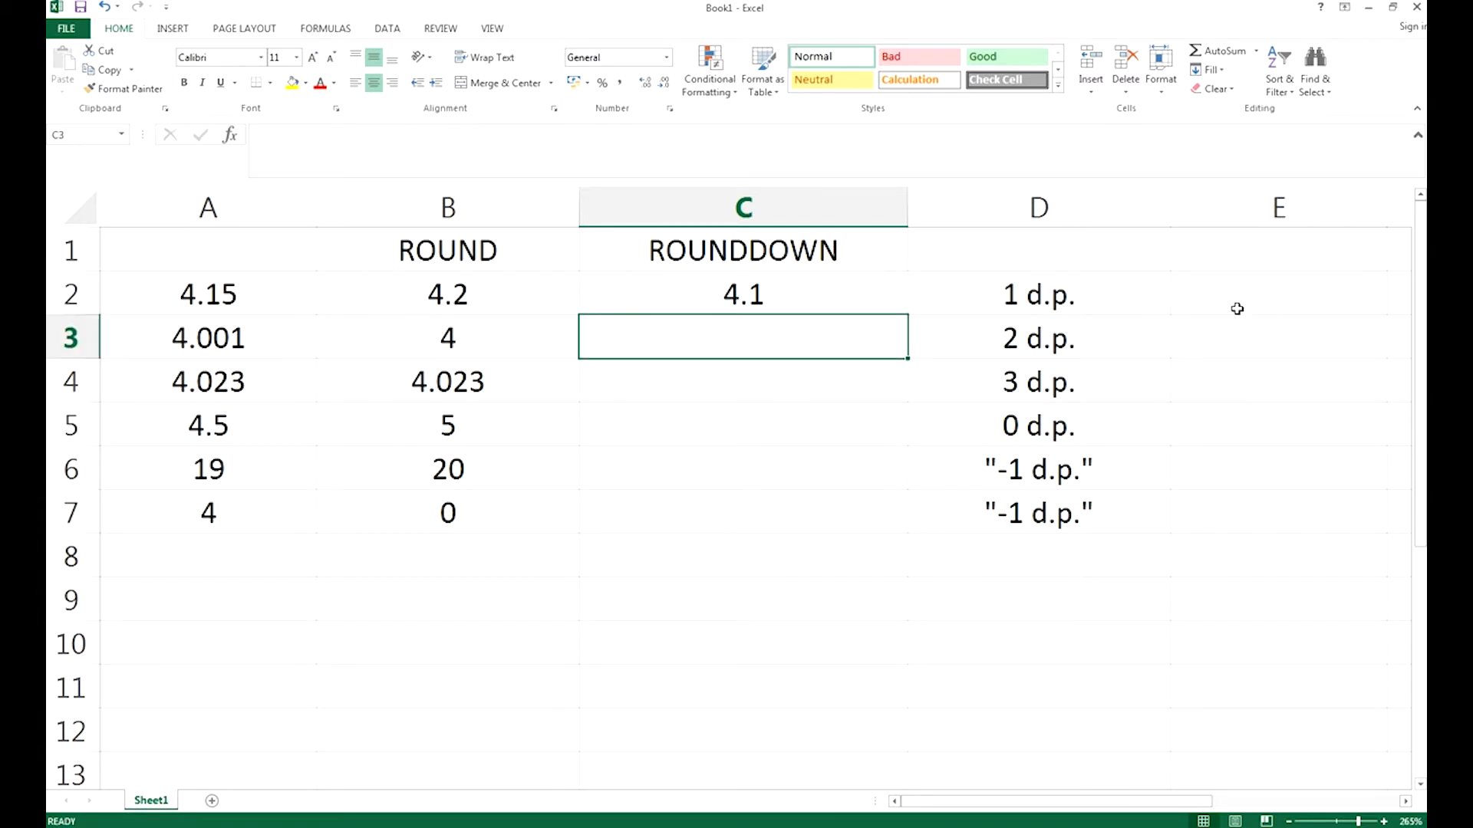
type("=ROUNDD")
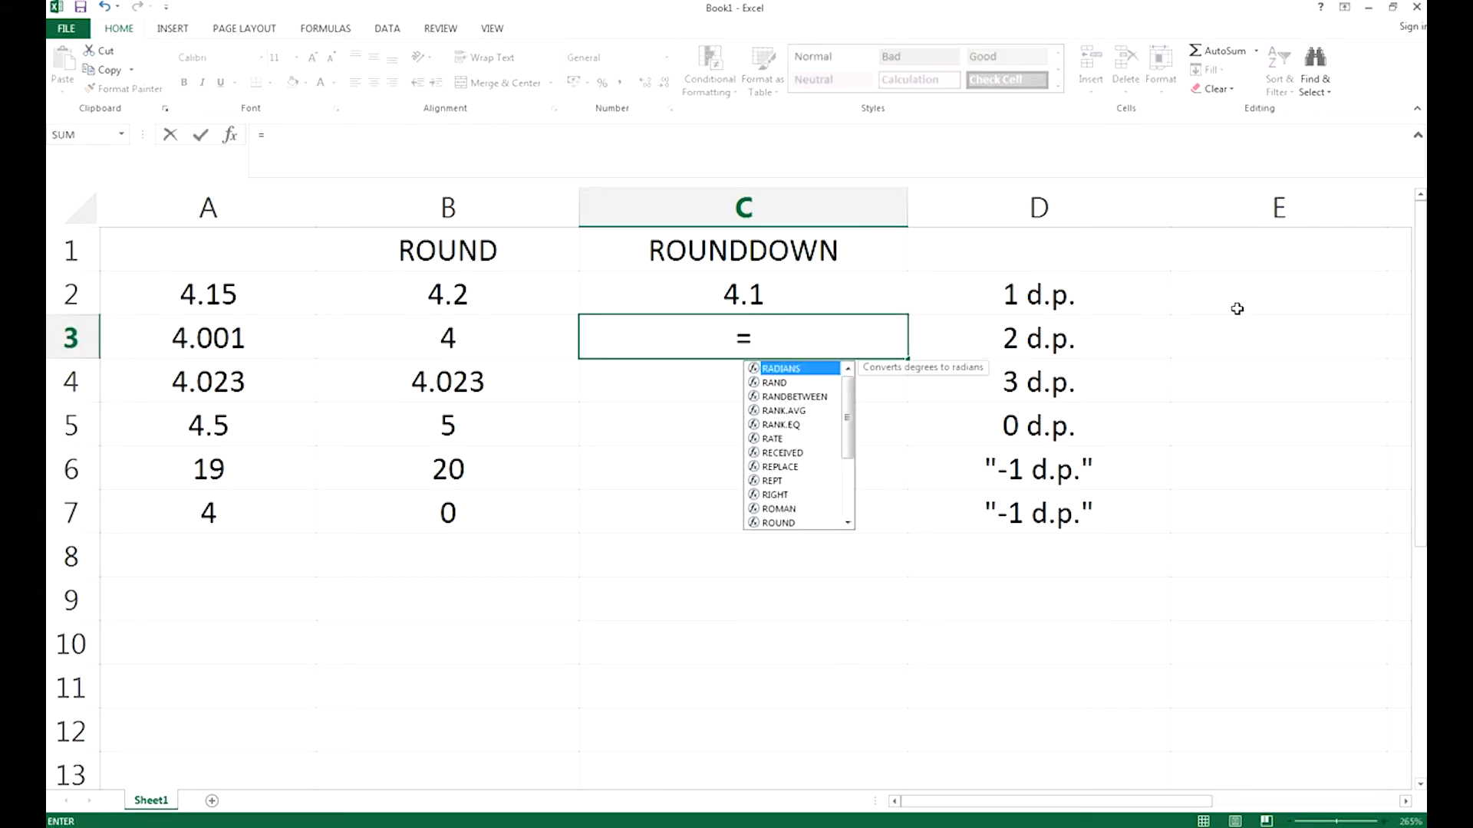
type("OWN(")
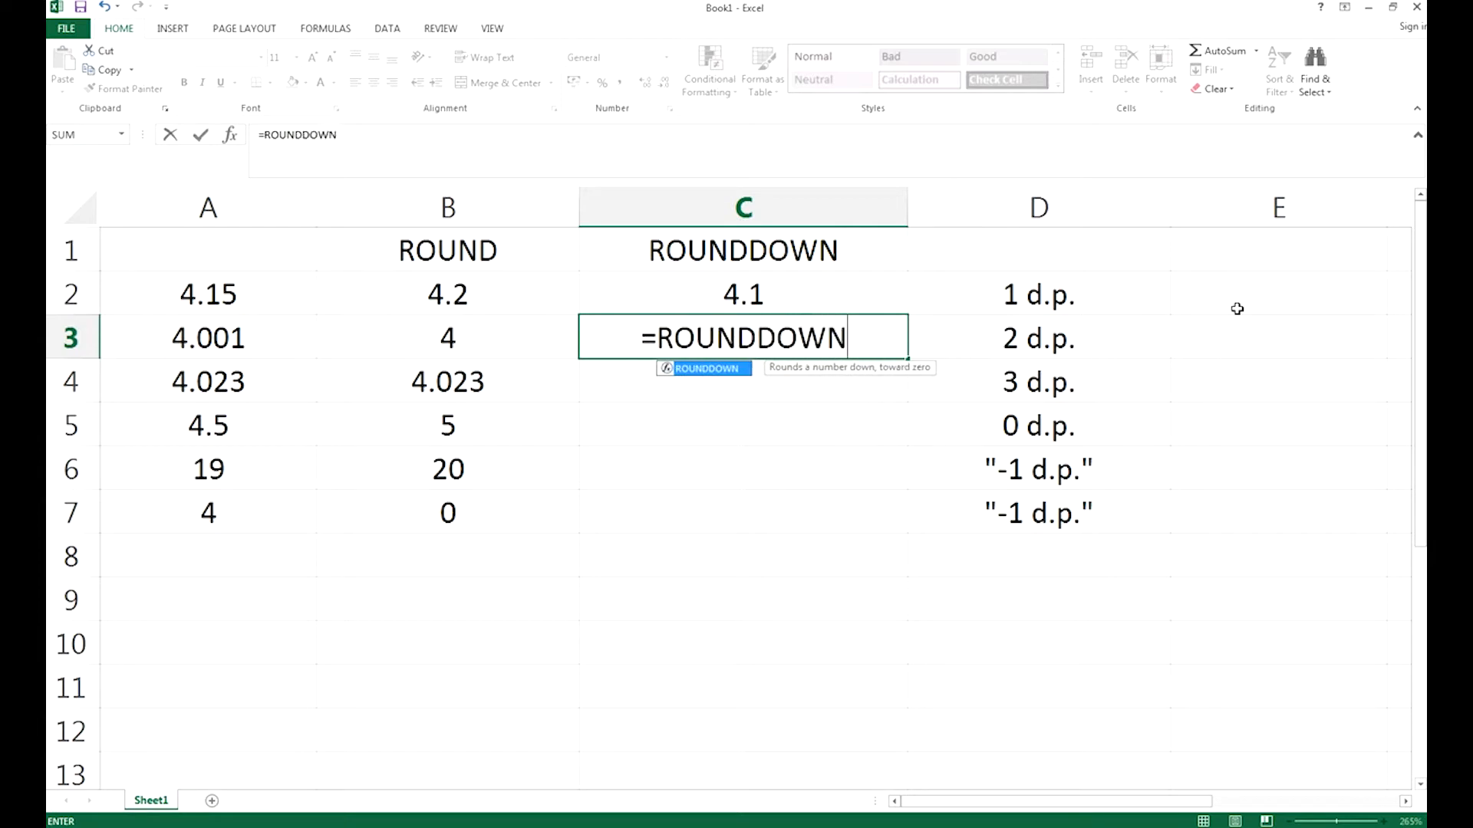
left_click(182, 357)
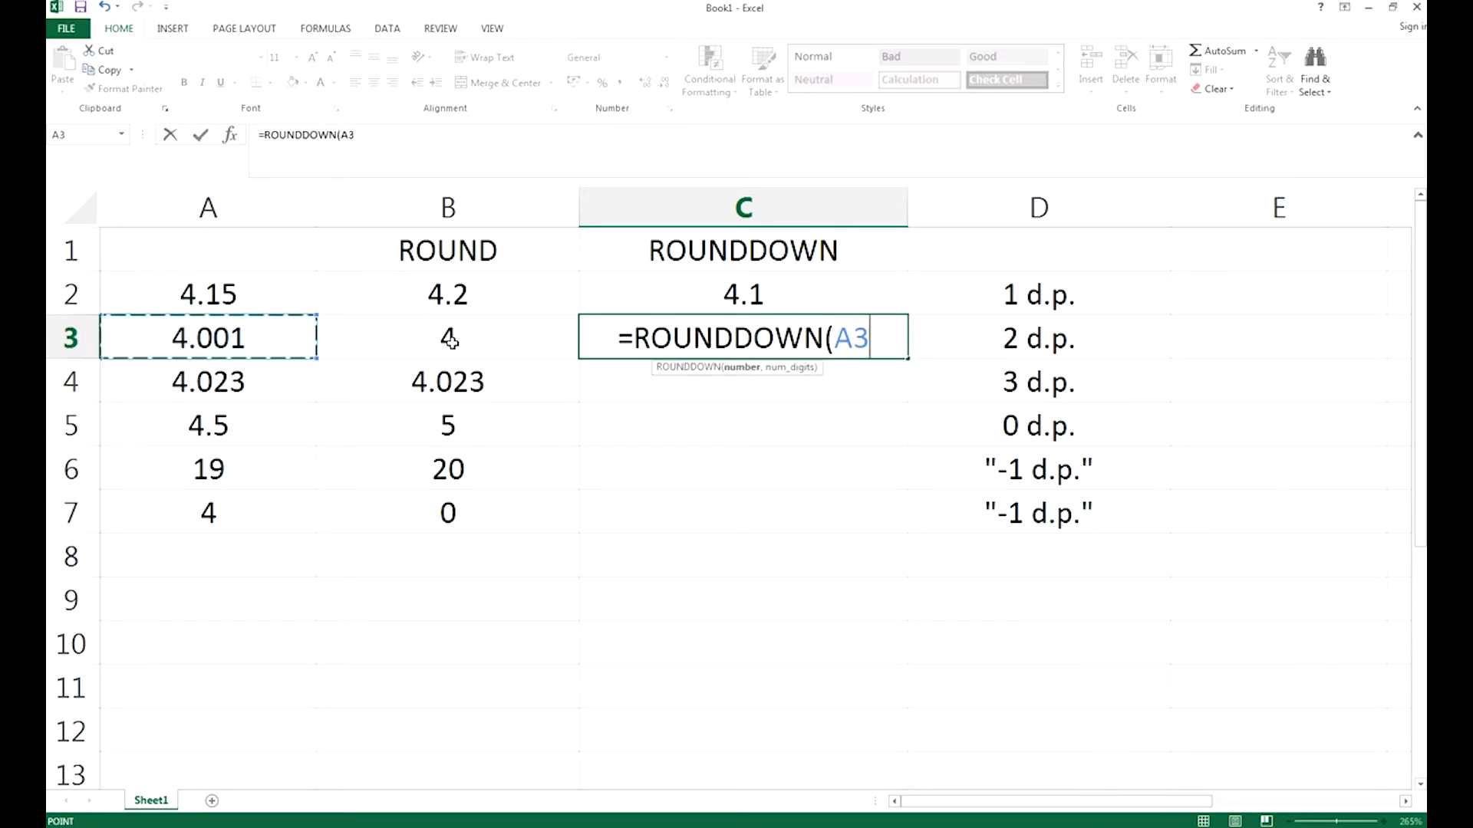
type(", 2")
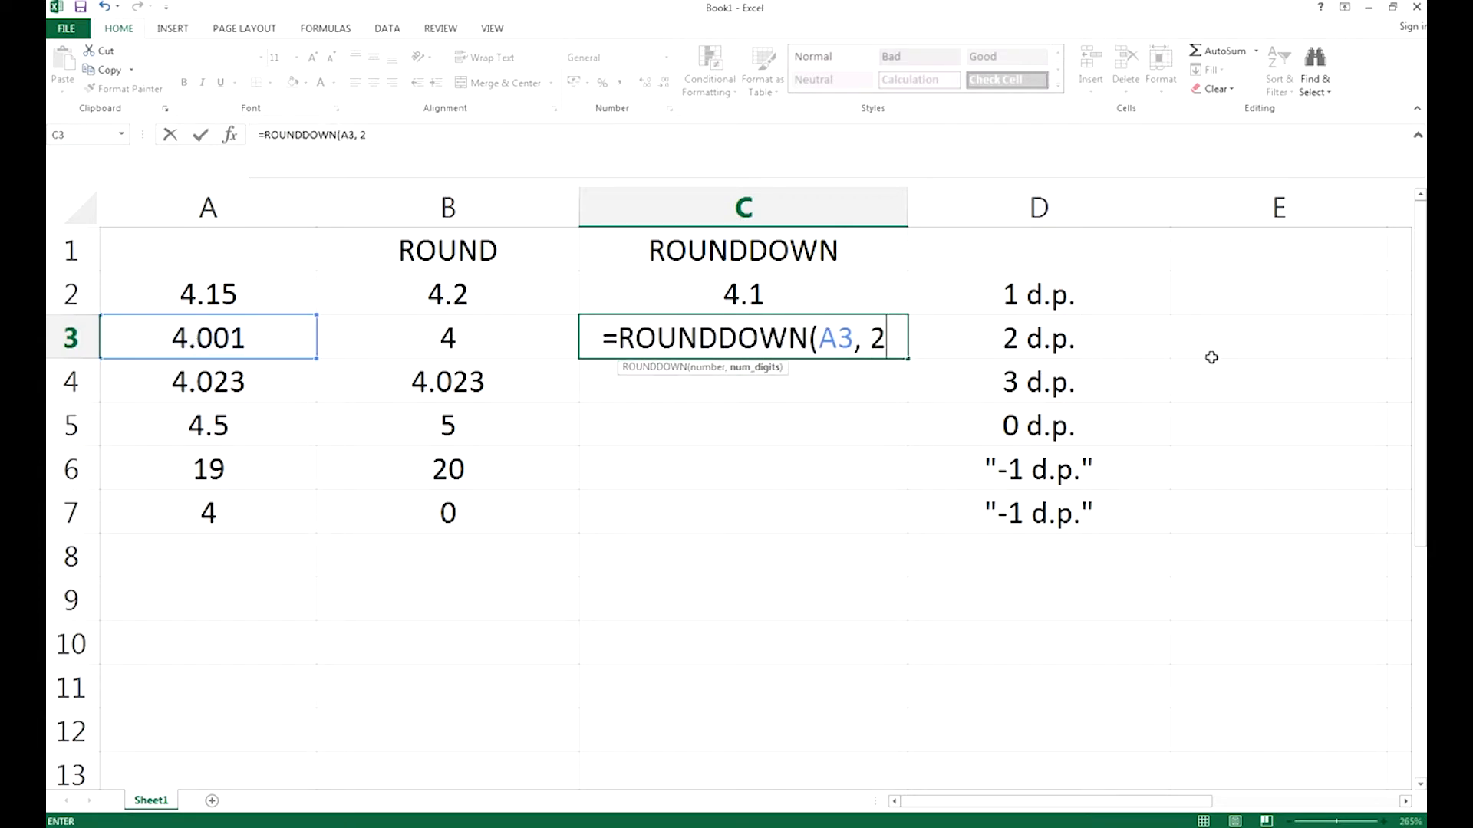
type(")")
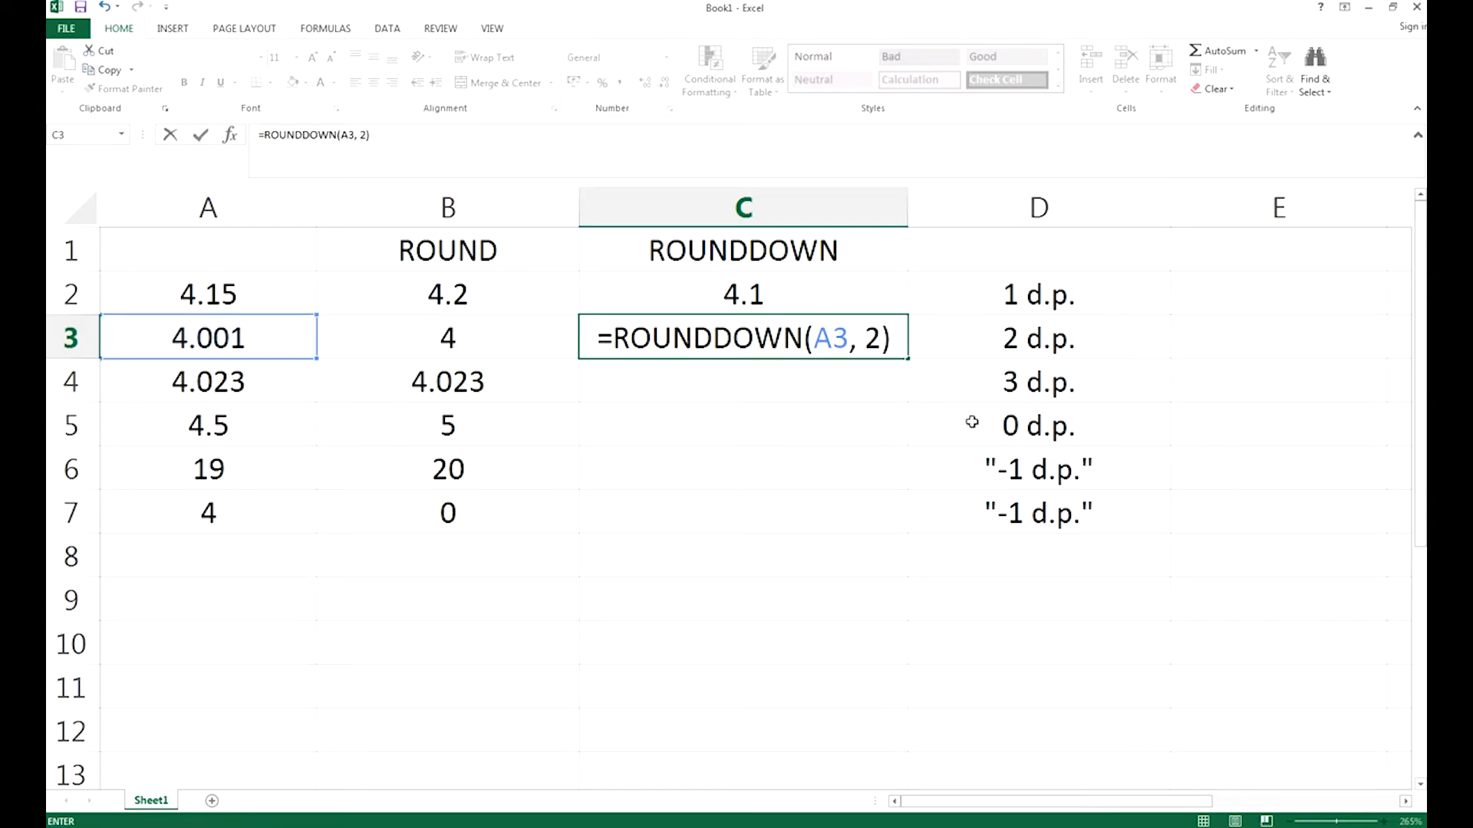
key("Return")
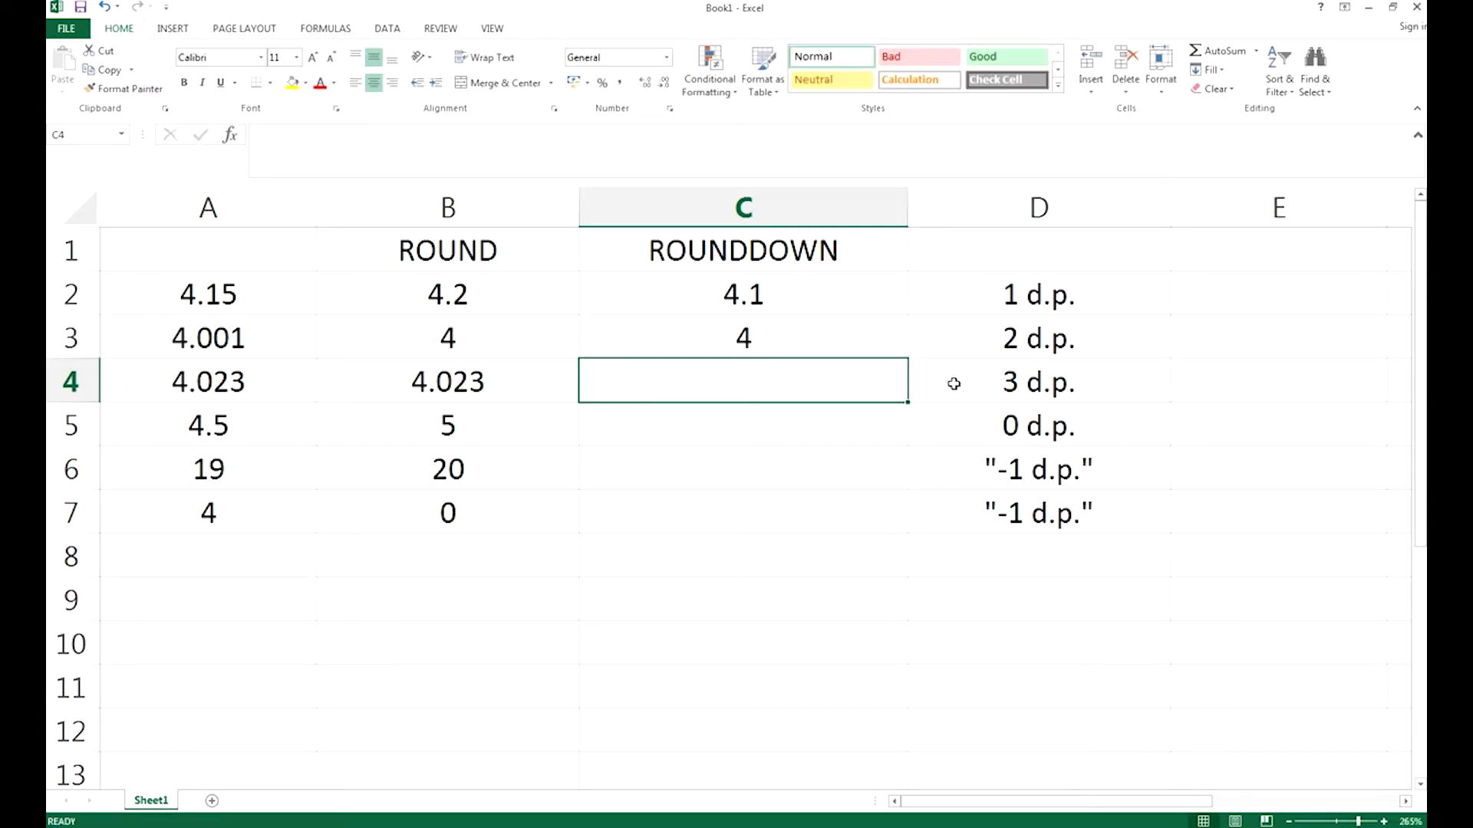
Step: Enter =ROUNDDOWN(A4, 3) in C4 to round the value in A4 down to three decimal places
type("=ROU")
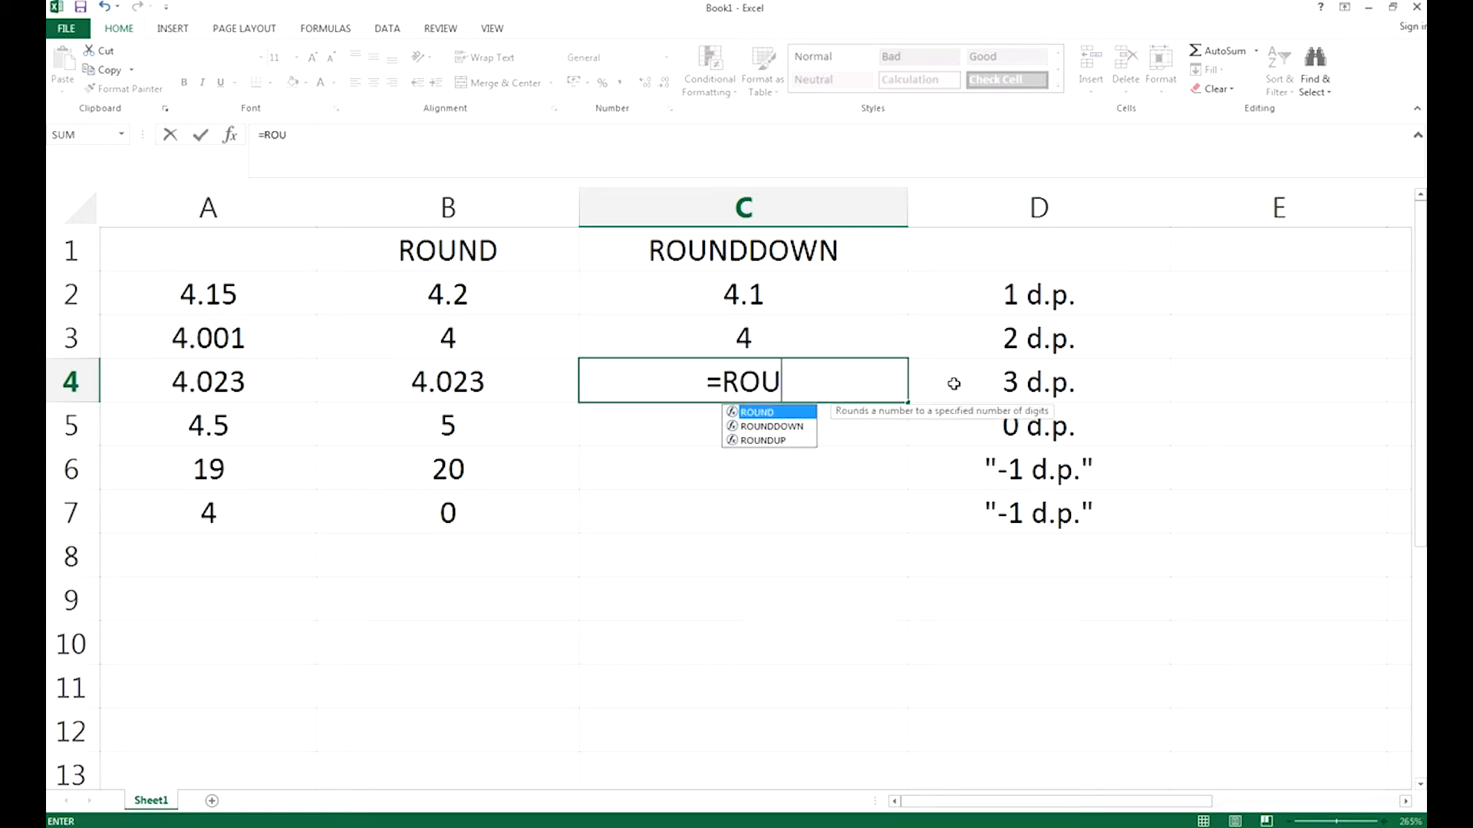
type("NDDOWN(")
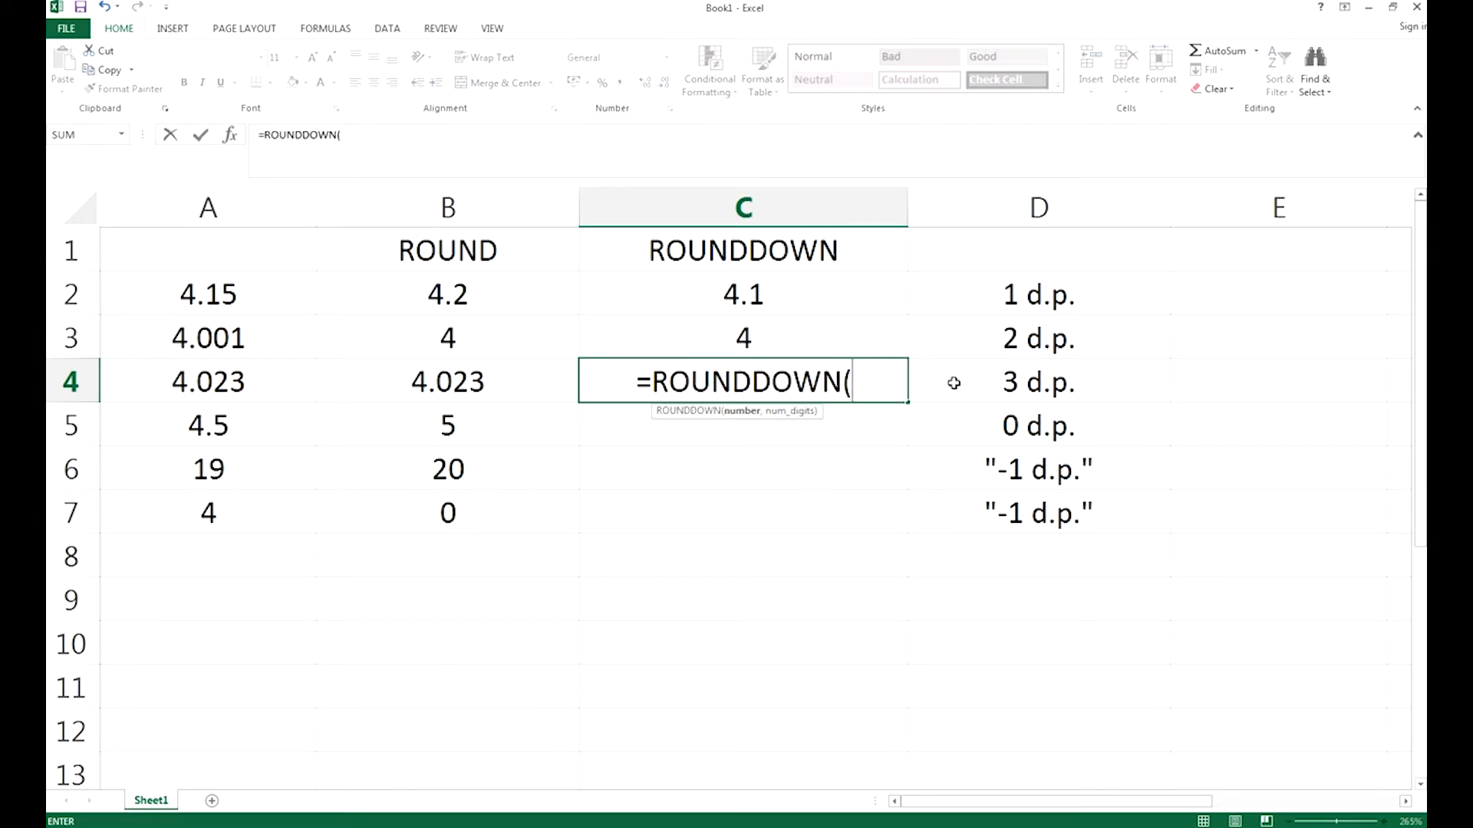
type("A4, 3")
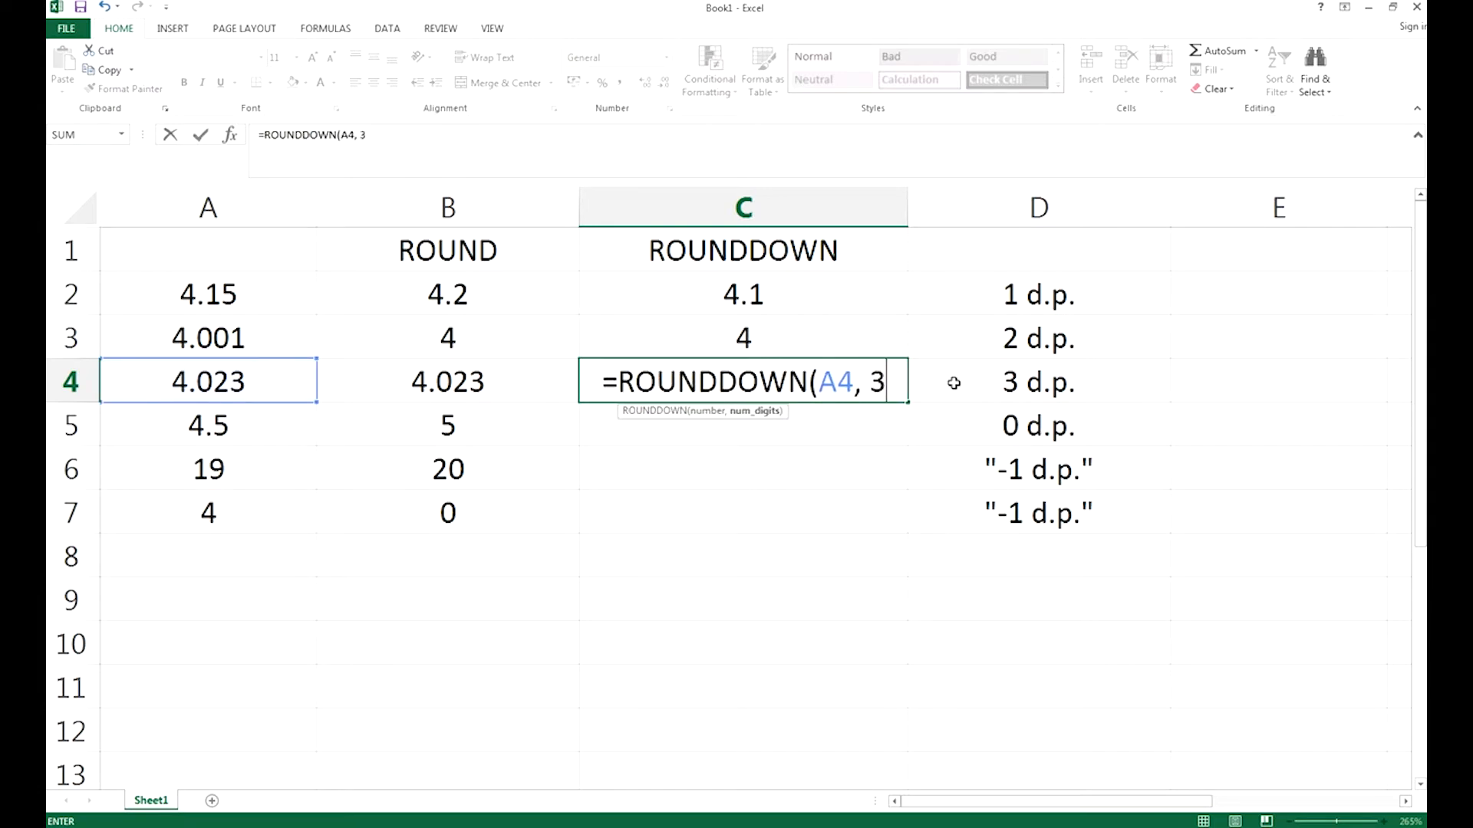
type(")")
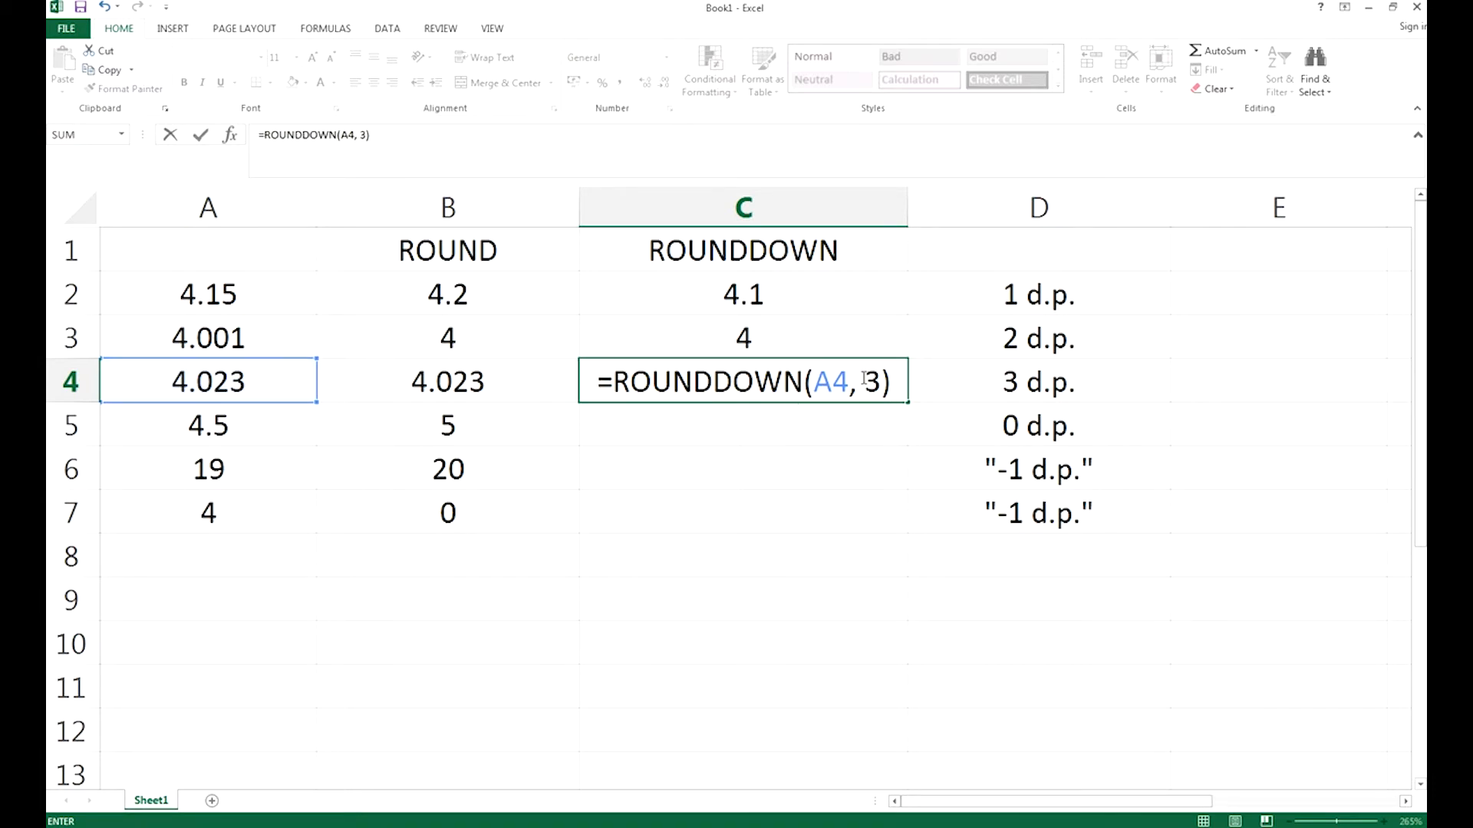
key("Return")
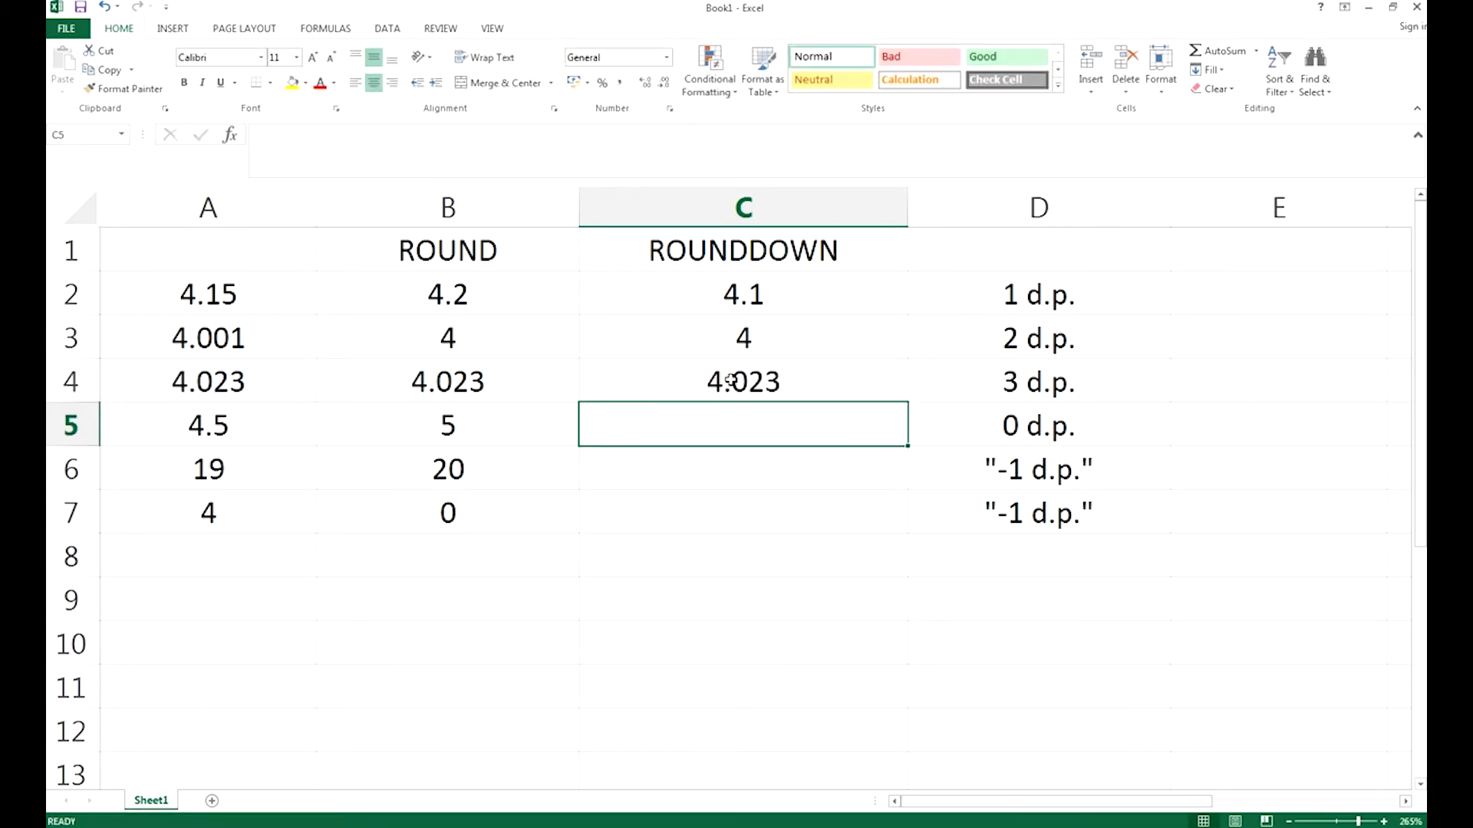
left_click(171, 373)
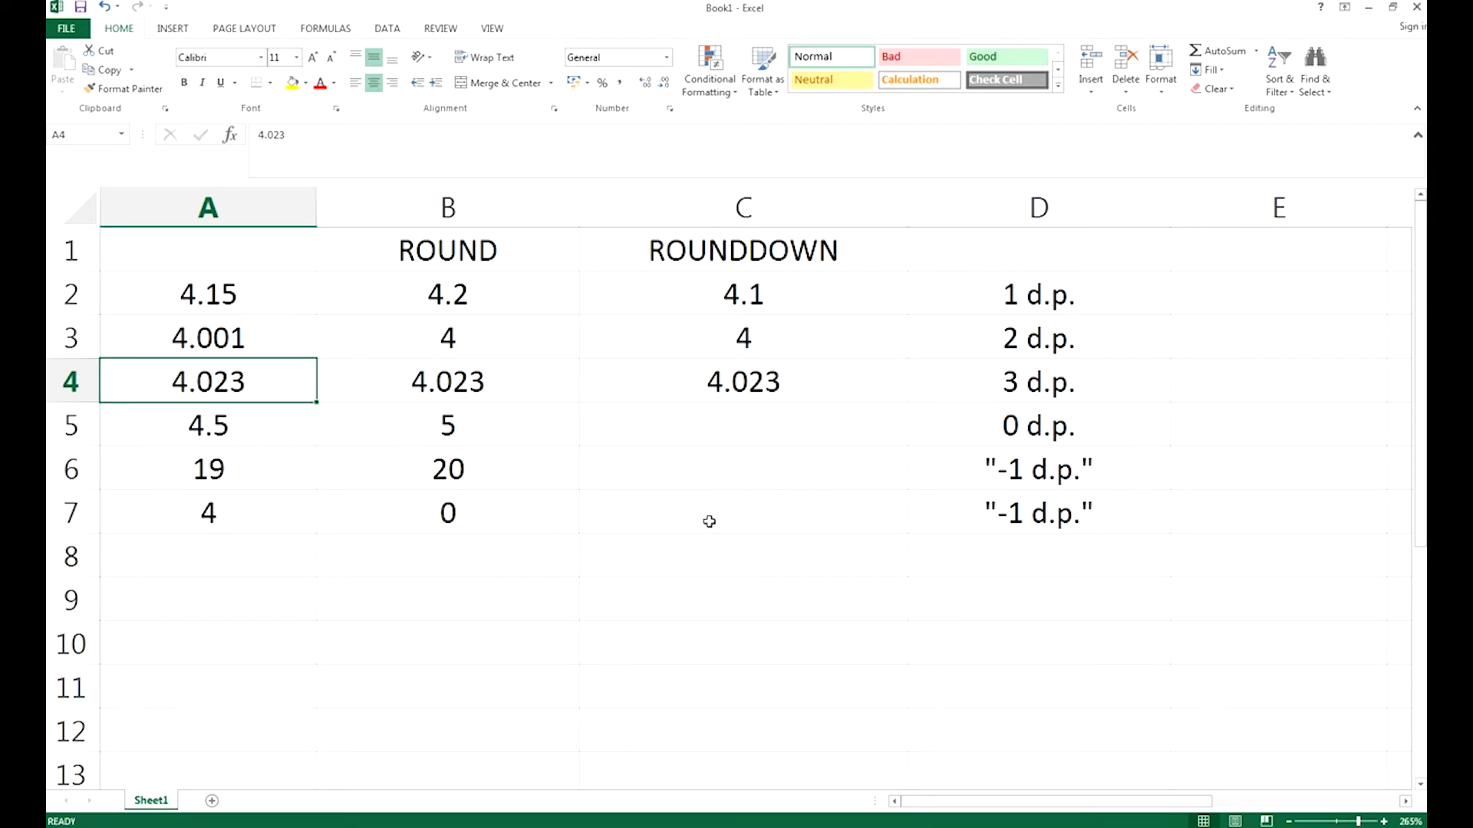
Step: Enter =ROUNDDOWN(A5, 0) in C5 to round the value in A5 down to a whole number
left_click(796, 429)
type("=")
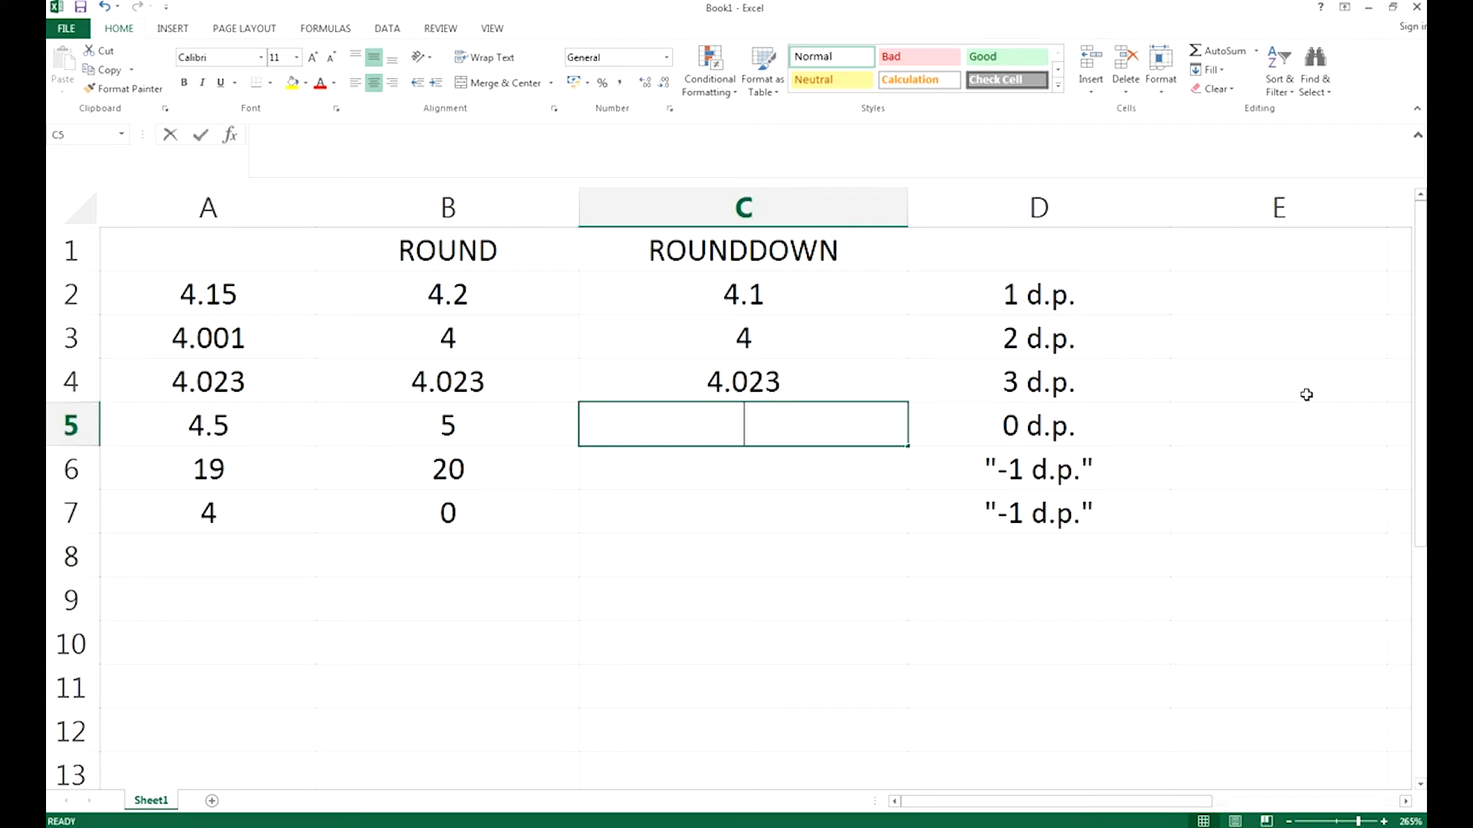
type("D")
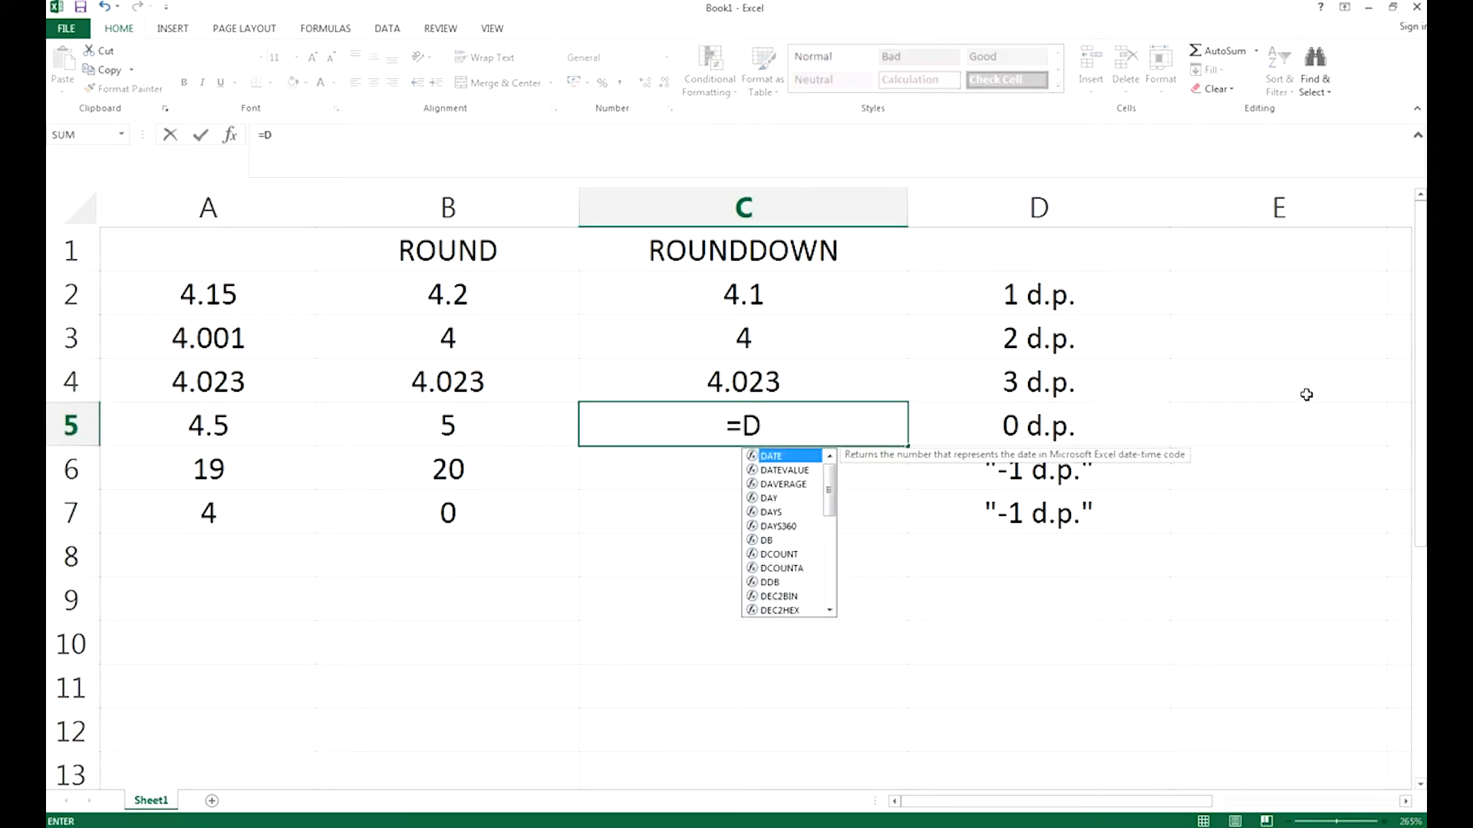
key("BackSpace")
type("R")
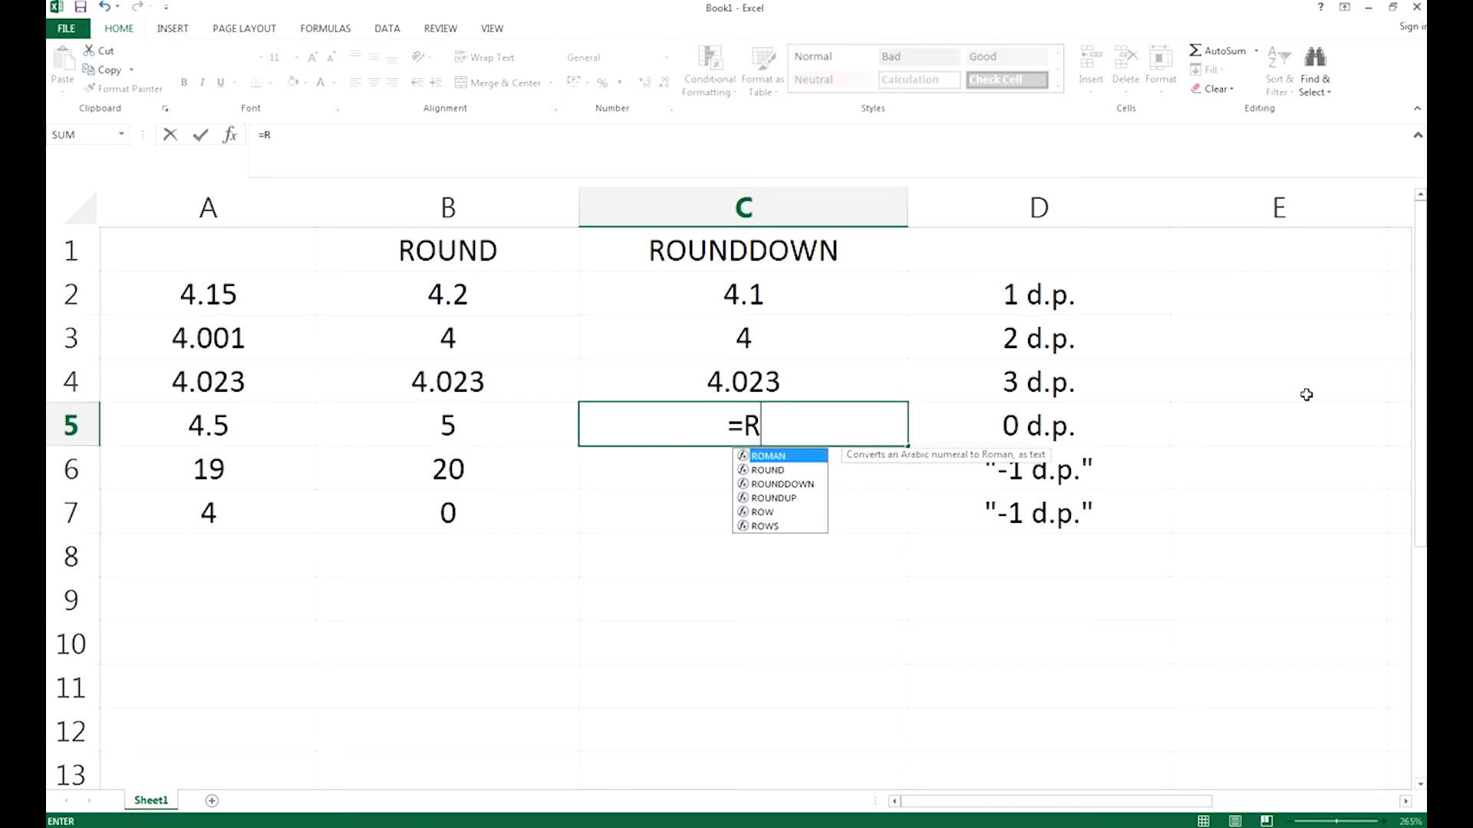
type("OUN")
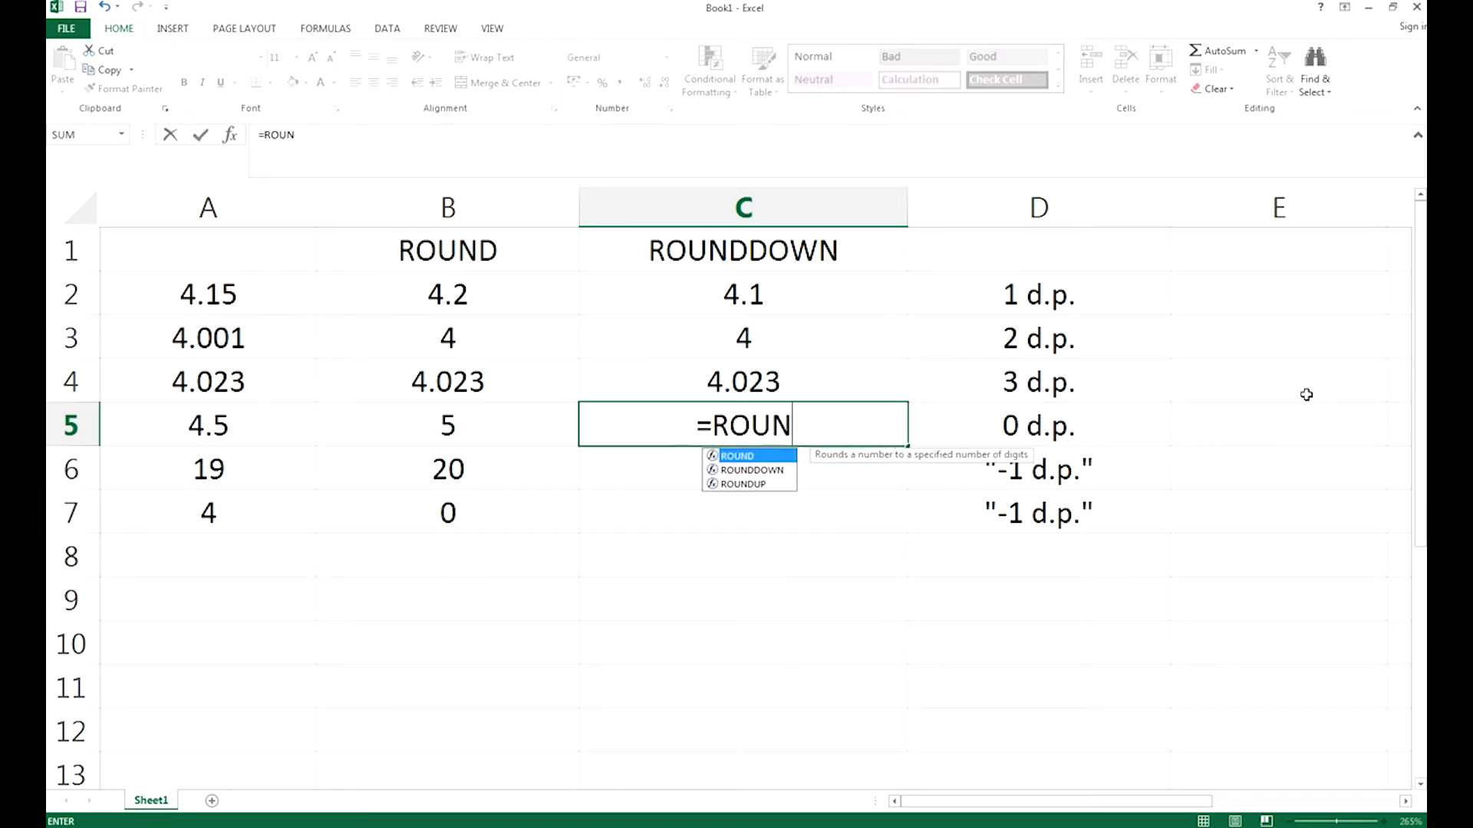
type("DDOWN")
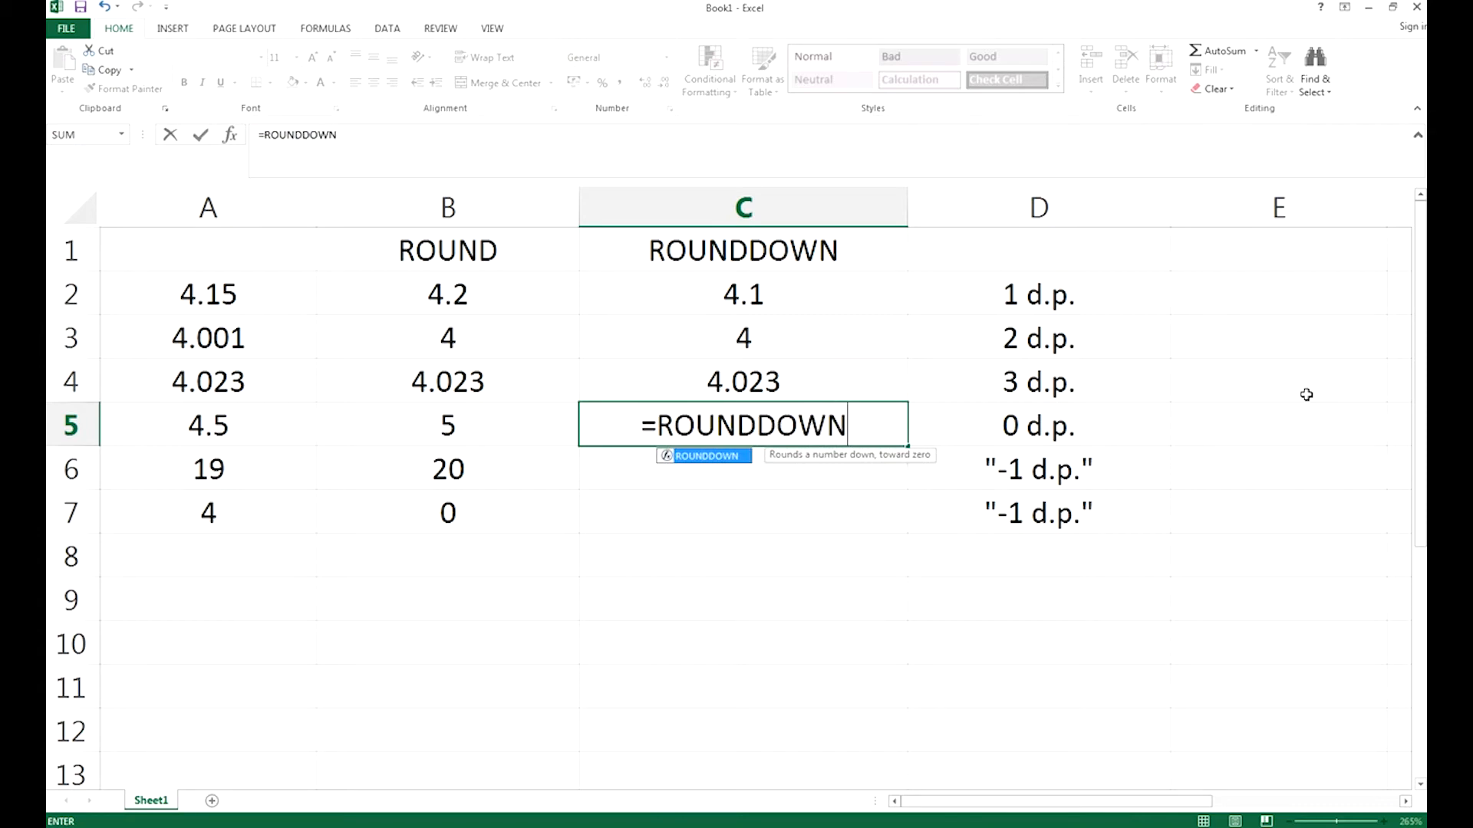
type("(A")
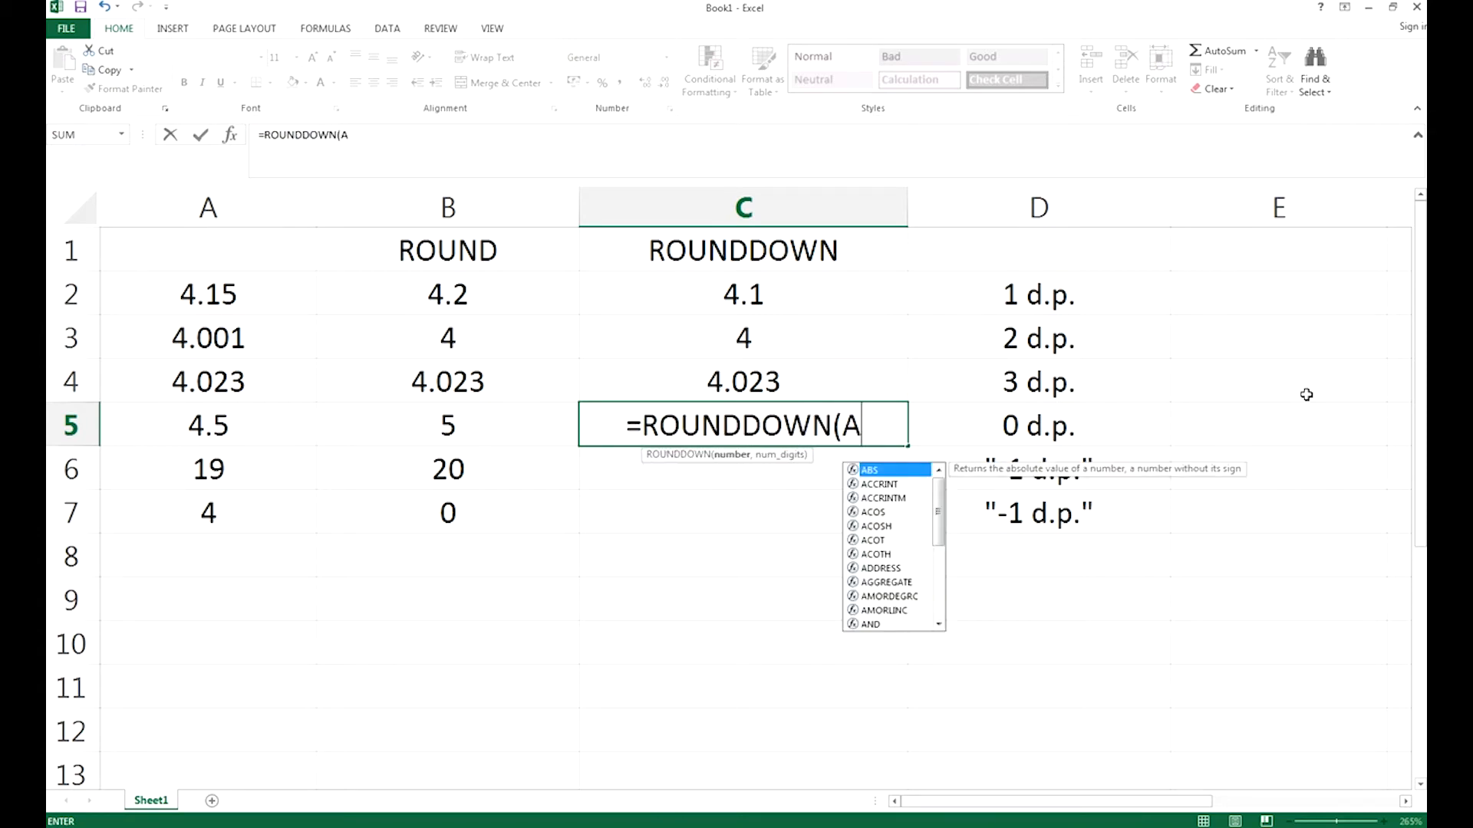
type("5, 0)")
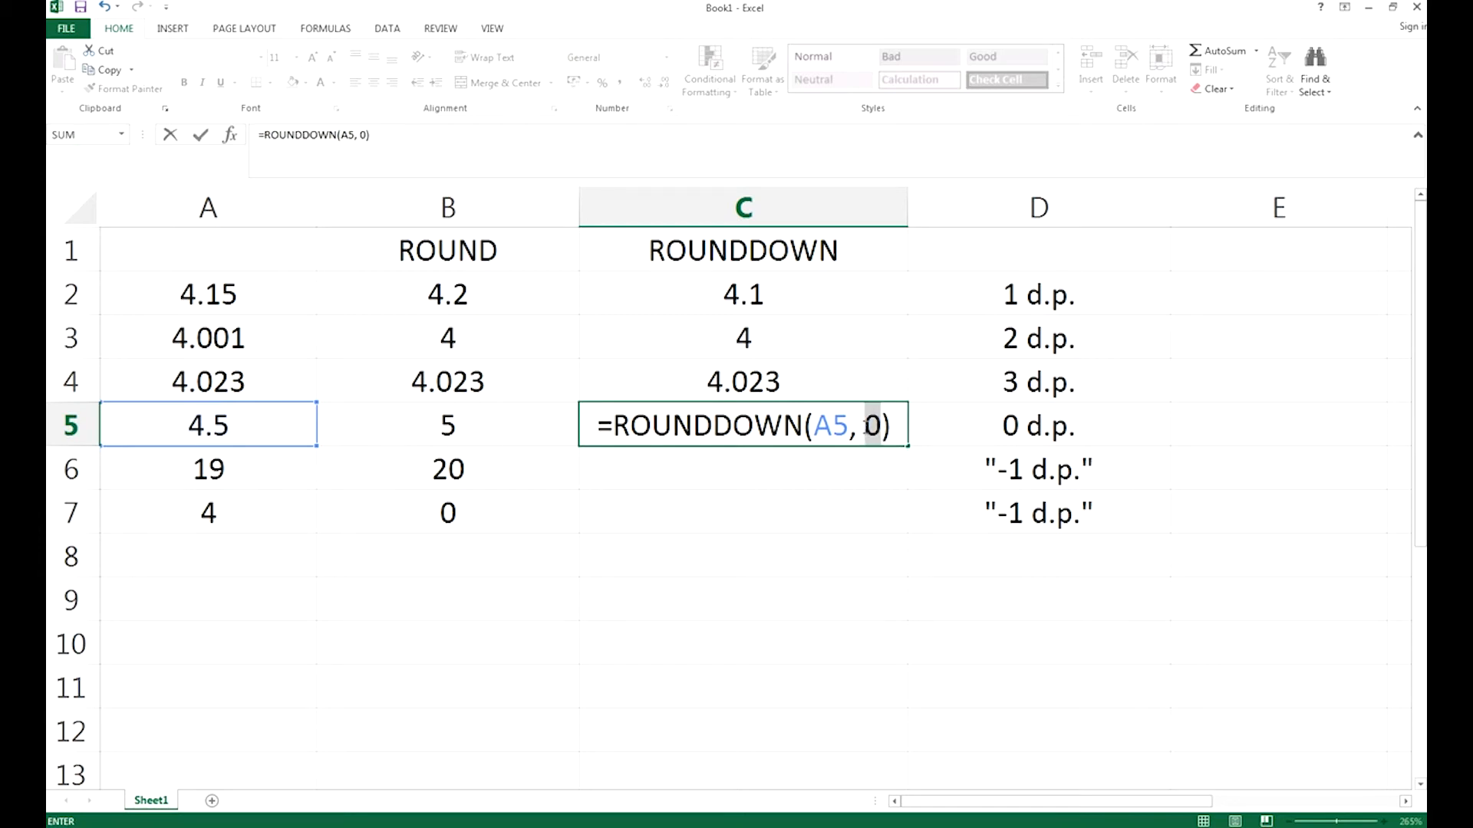
left_click(881, 429)
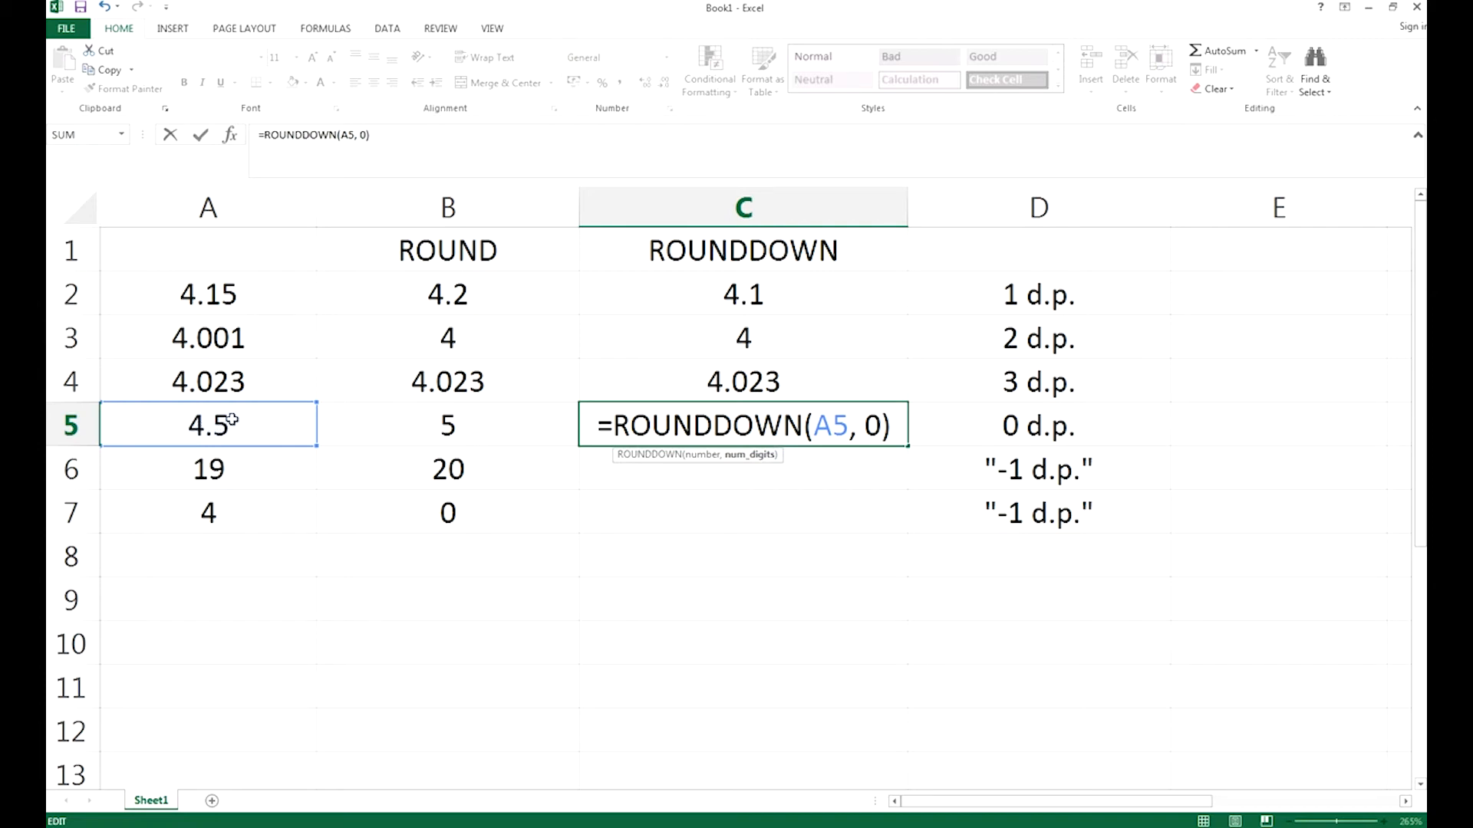
left_click(830, 418)
left_click(881, 424)
key("Return")
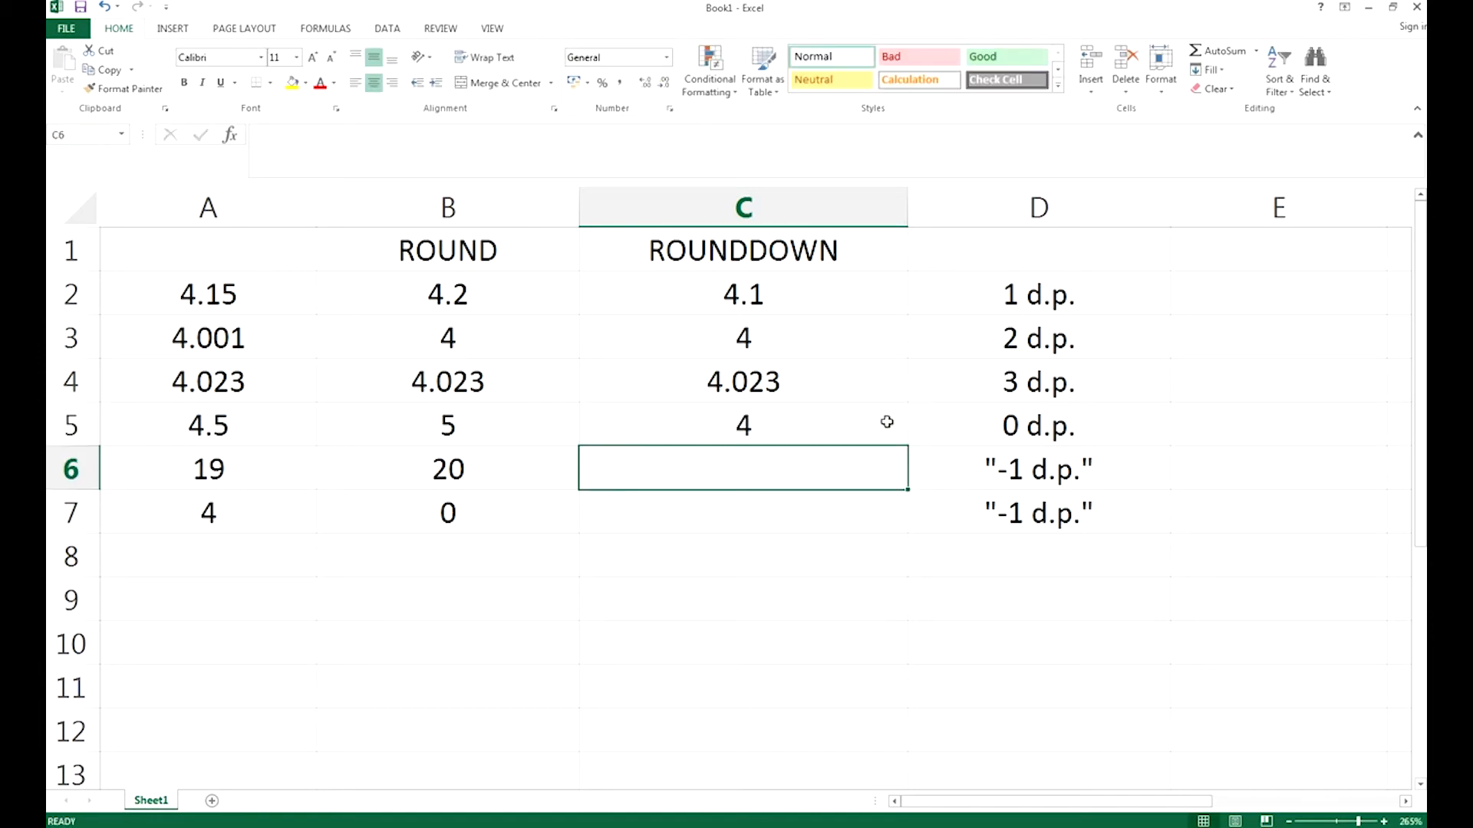
Step: Enter =ROUNDDOWN(A6, -1) in C6 to round the value in A6 down to the nearest ten
type("=")
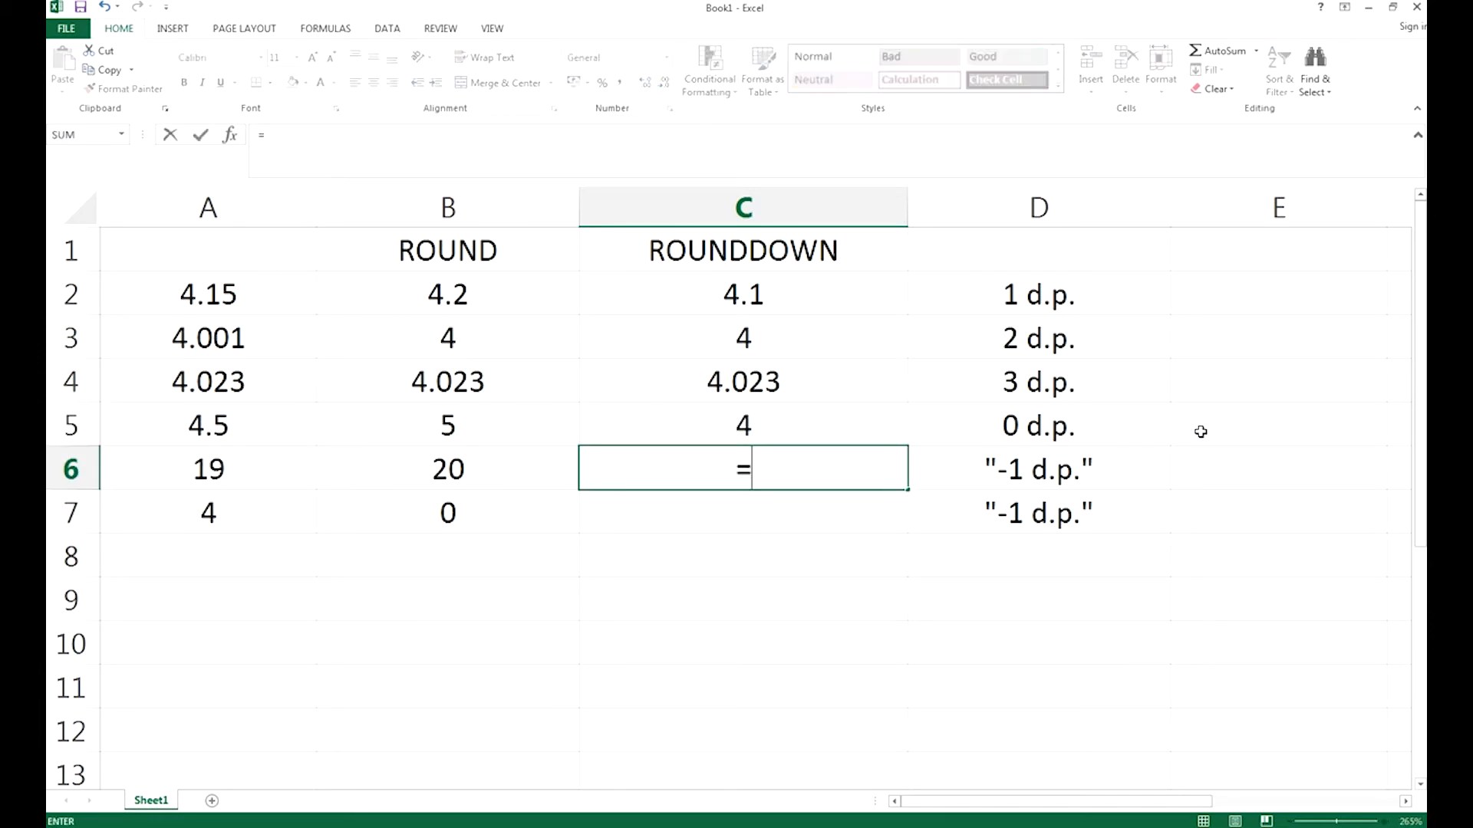
type("ROUND")
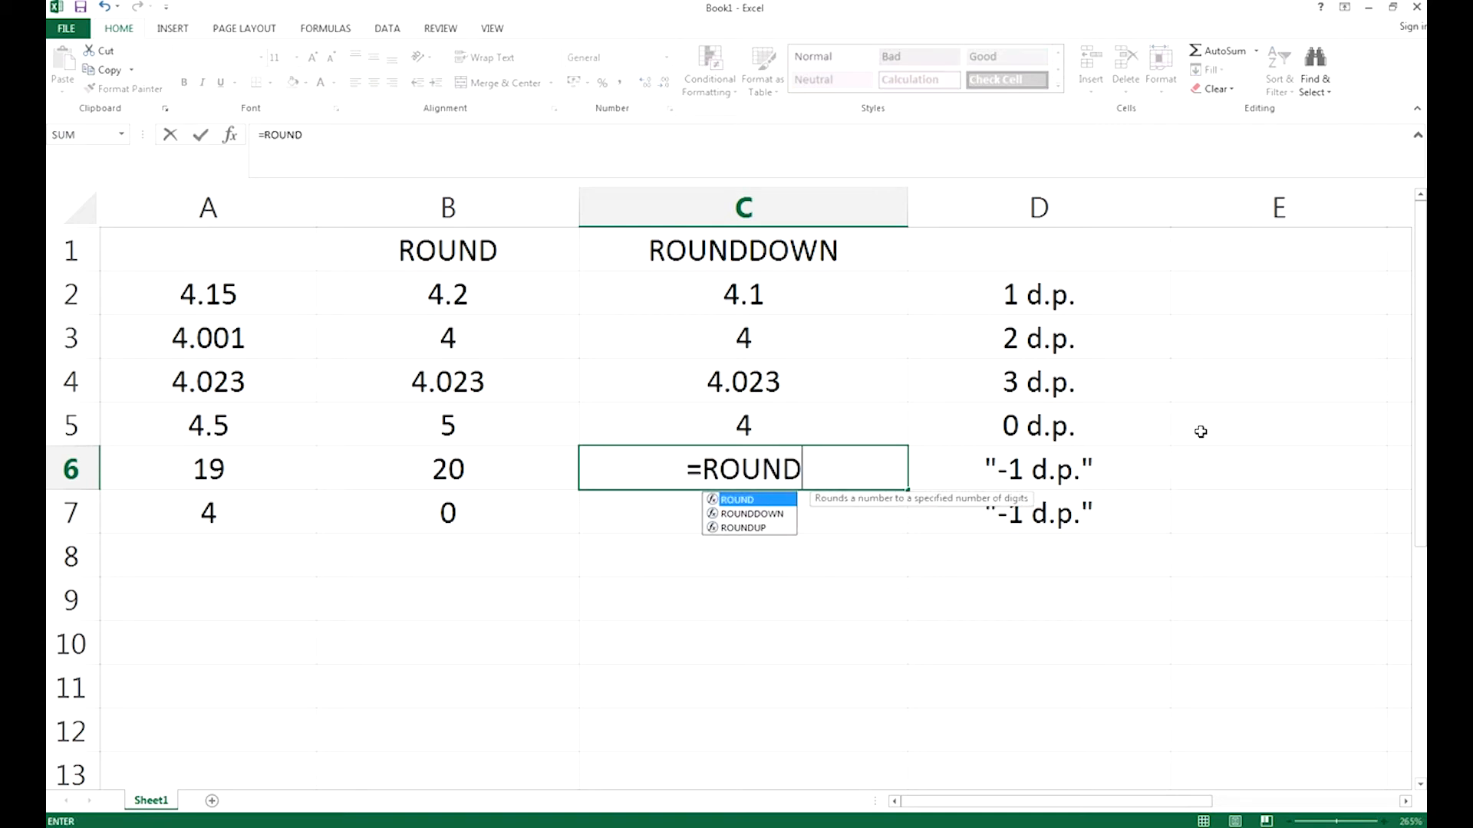
type("DOWN(")
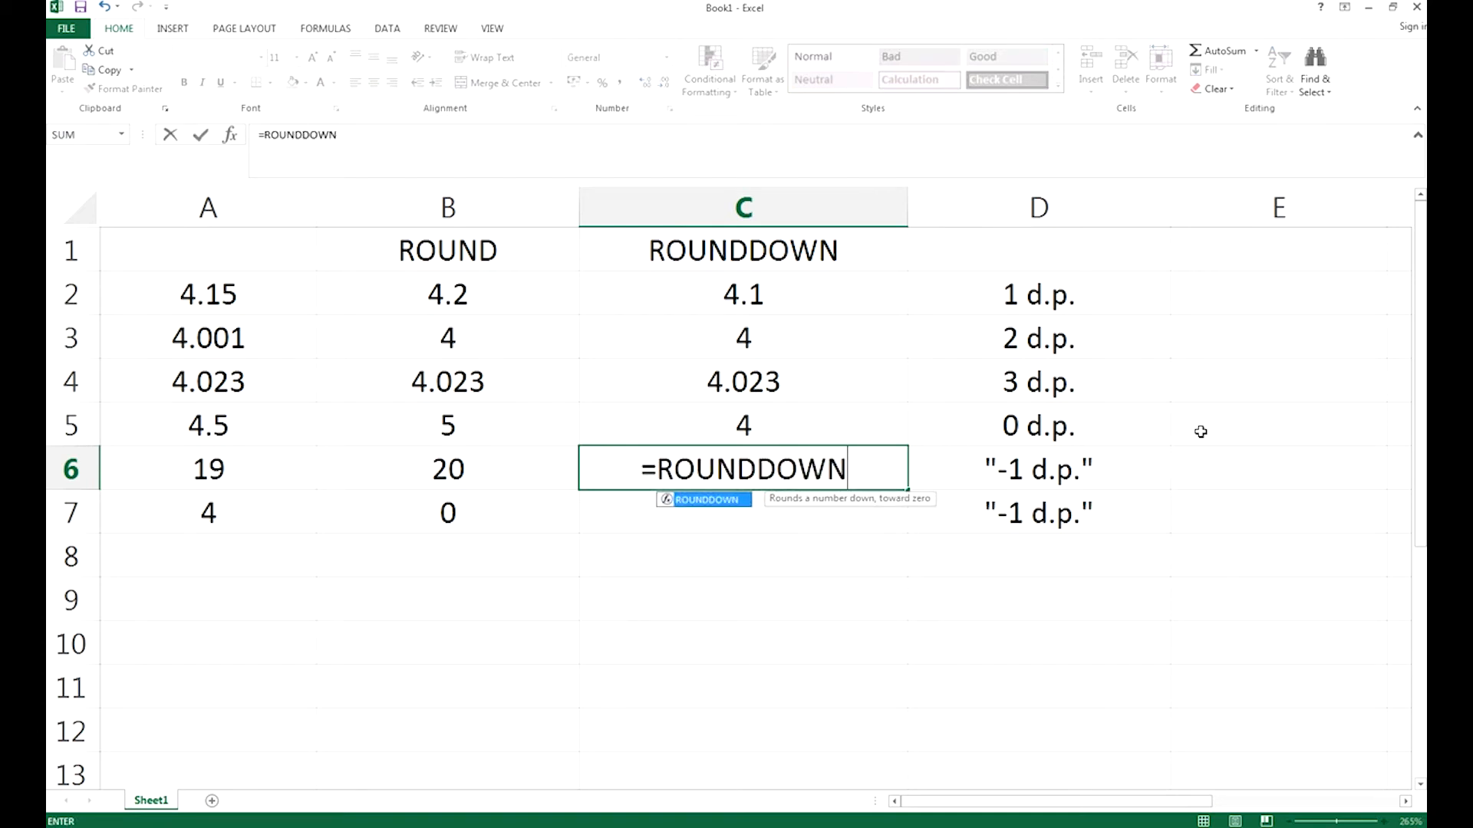
left_click(263, 474)
type(", ")
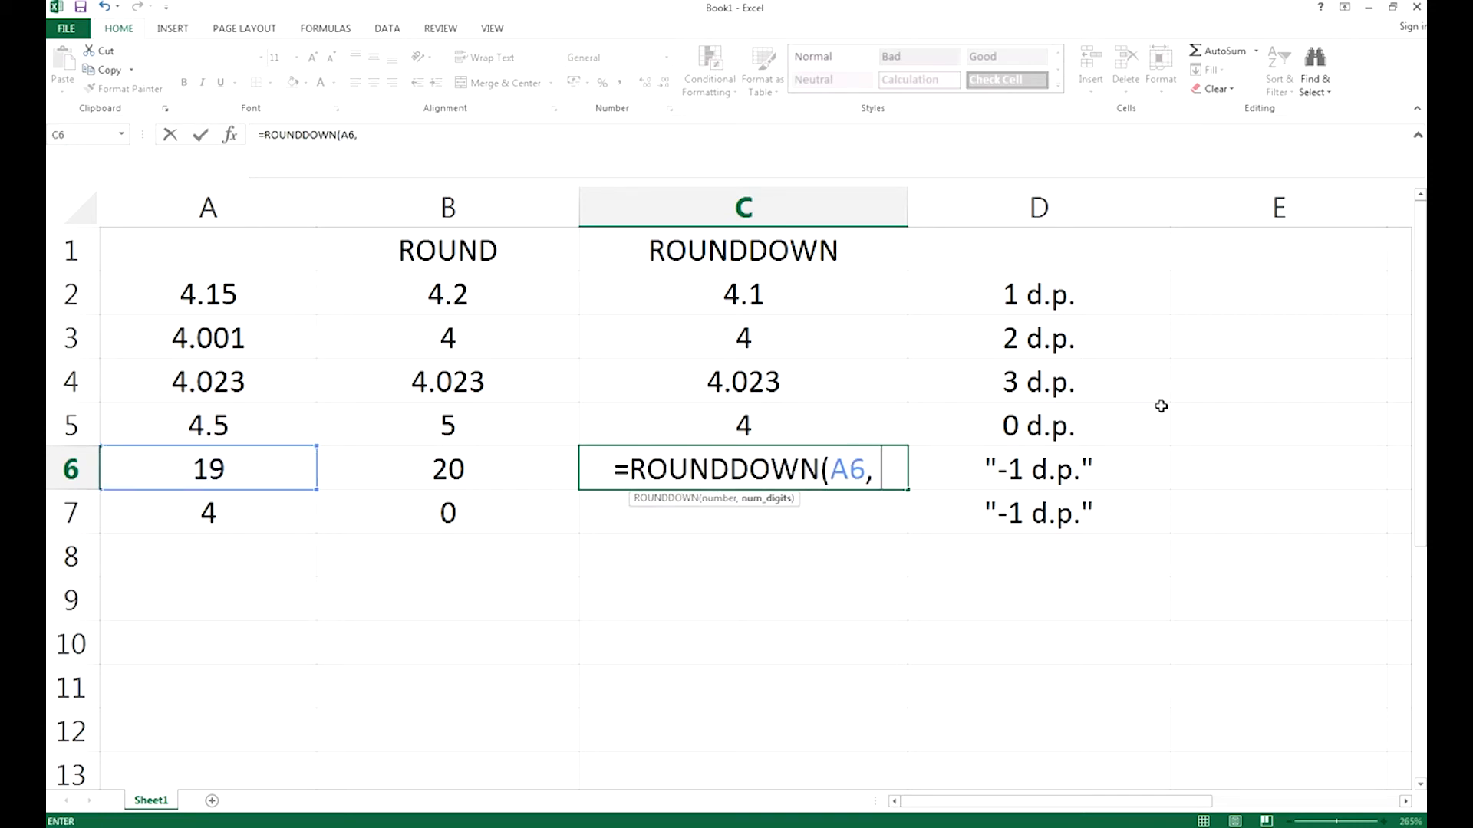
type("-1")
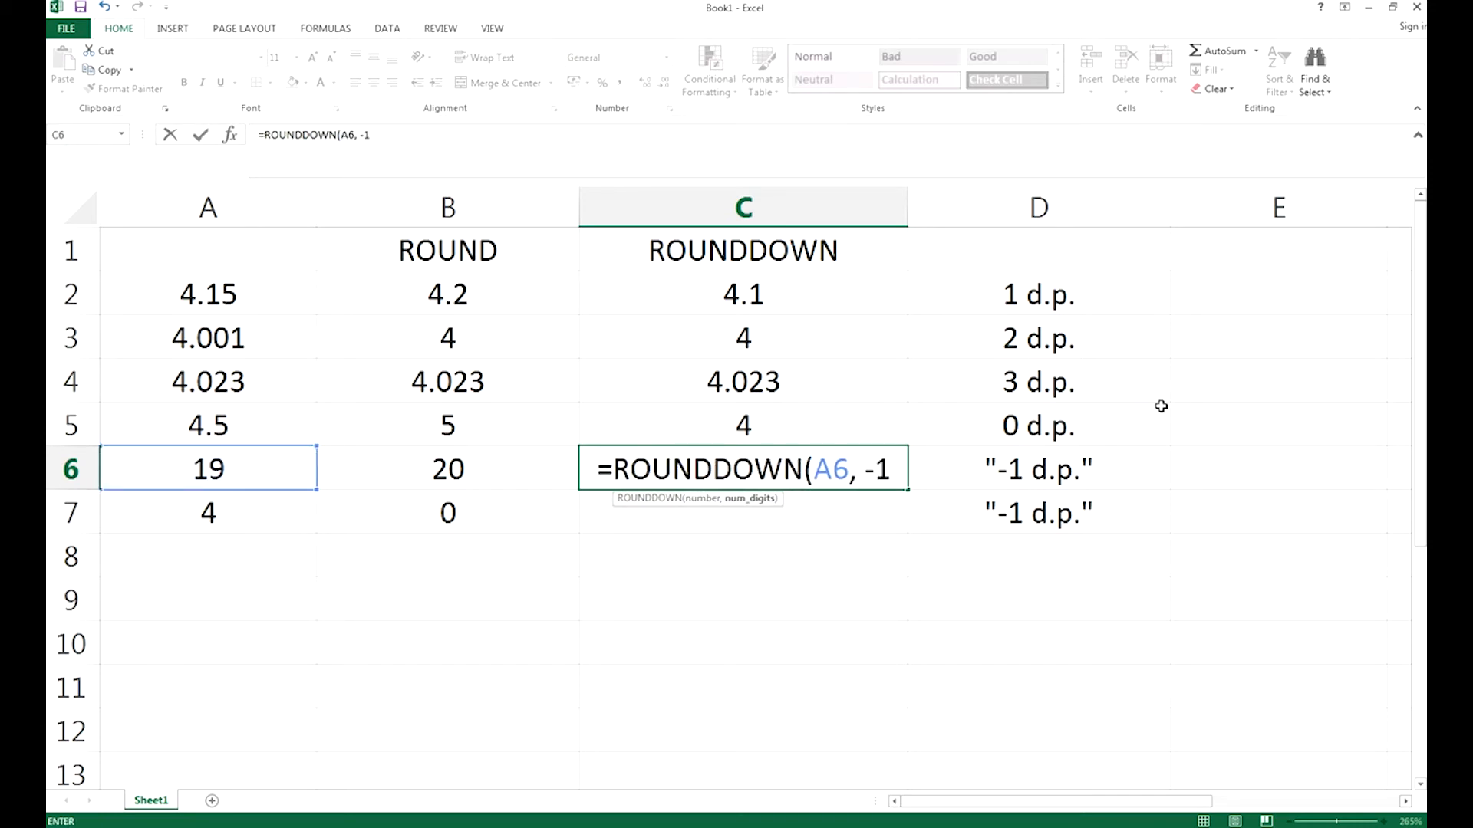
type(")")
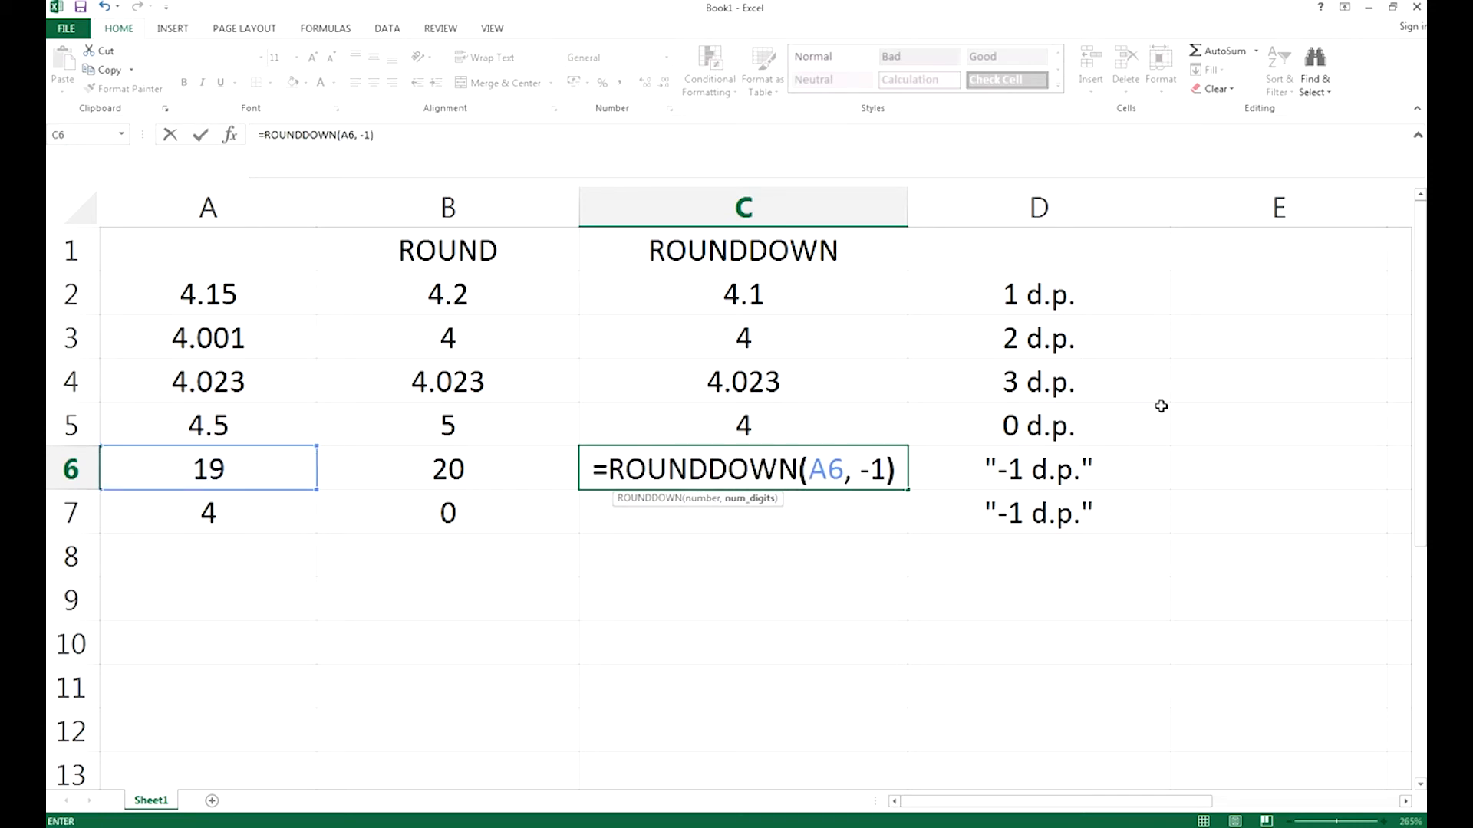
mouse_move(882, 470)
left_mouse_down()
mouse_move(847, 473)
mouse_move(860, 473)
left_mouse_up()
left_click(884, 470)
left_click(885, 474)
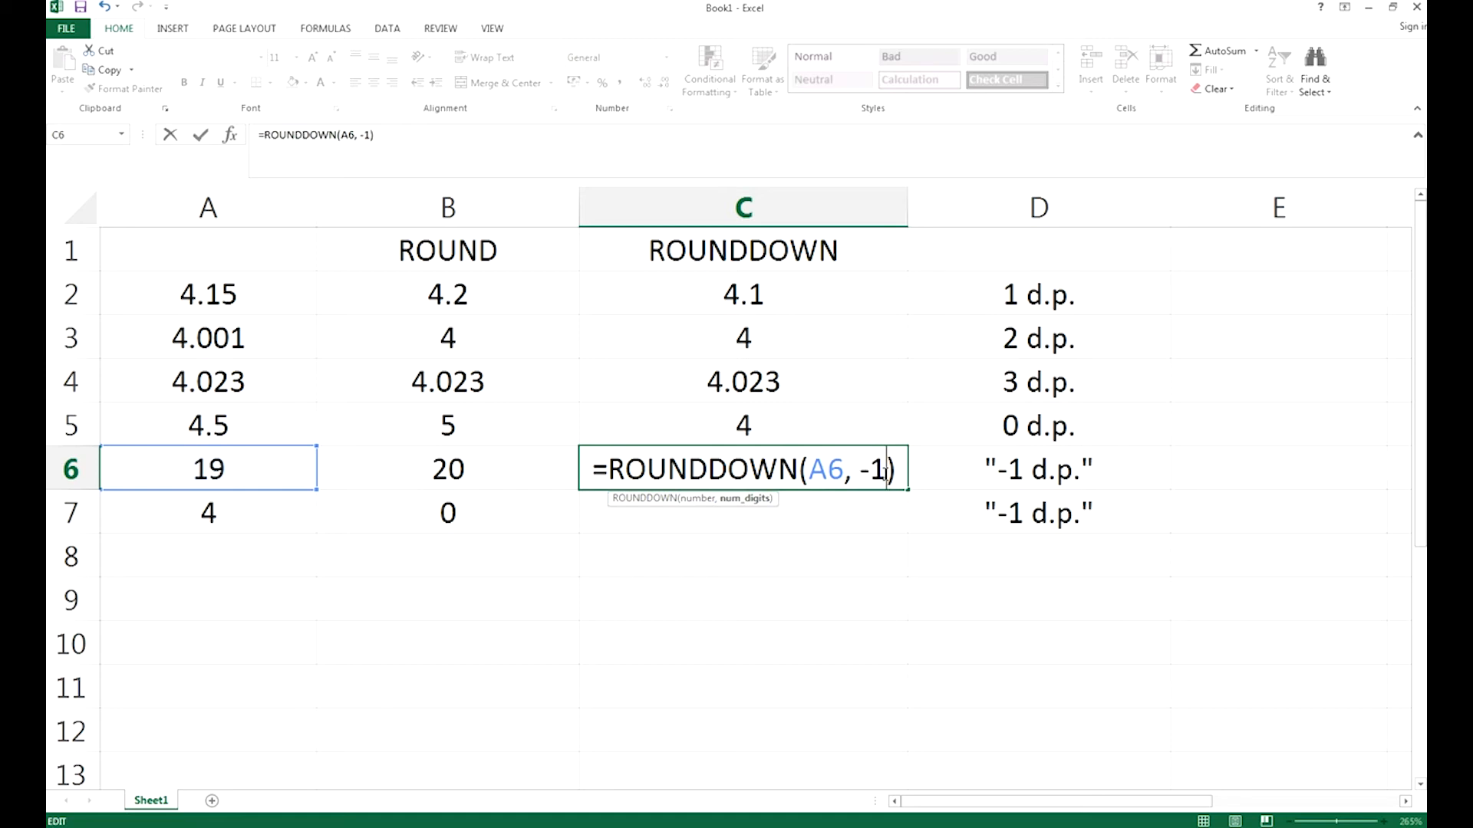
key("Return")
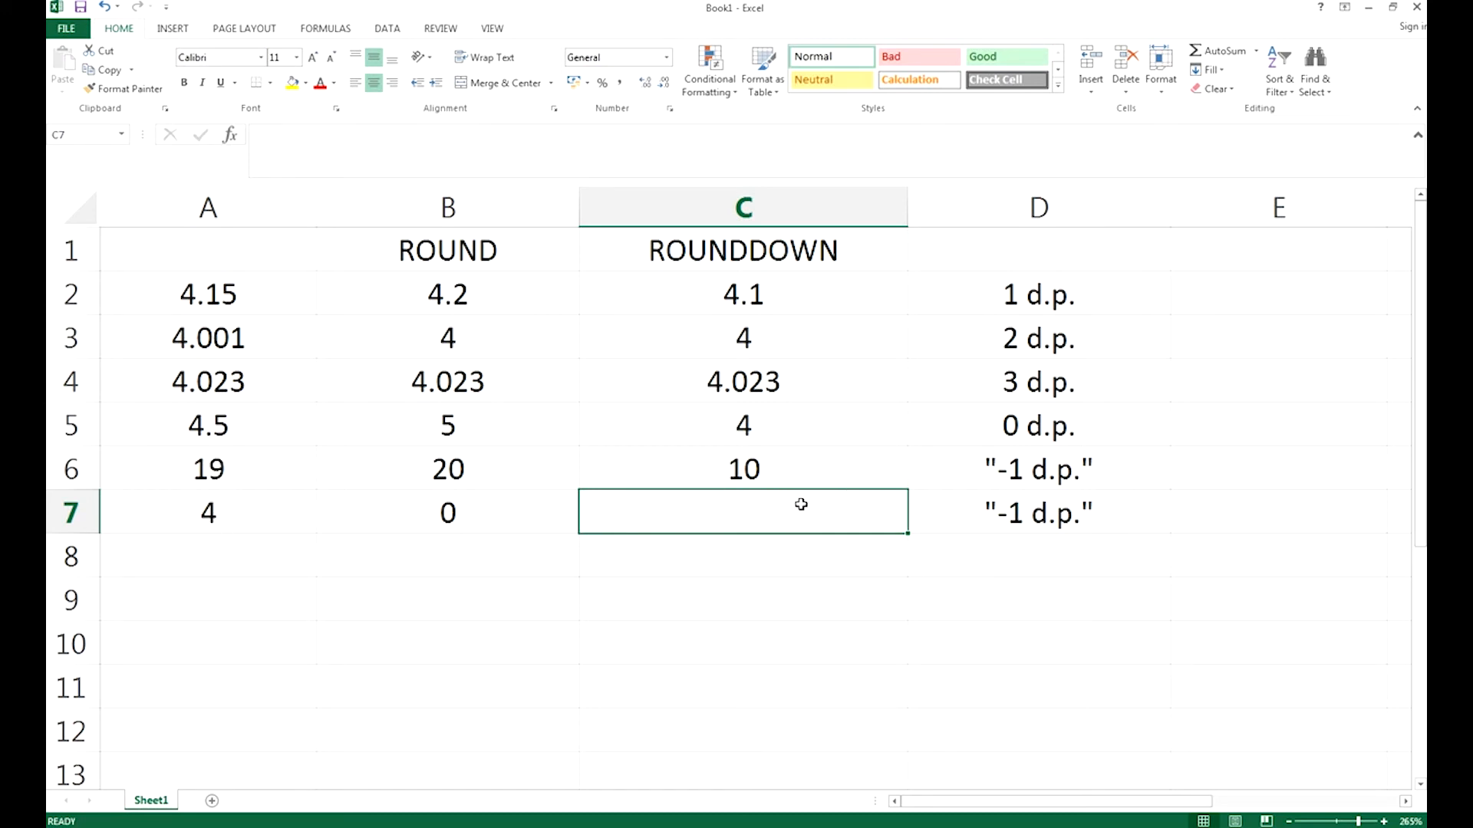
Step: Enter =ROUNDDOWN(A7, -1) in C7 to round the value in A7 down to a multiple of ten
type("=")
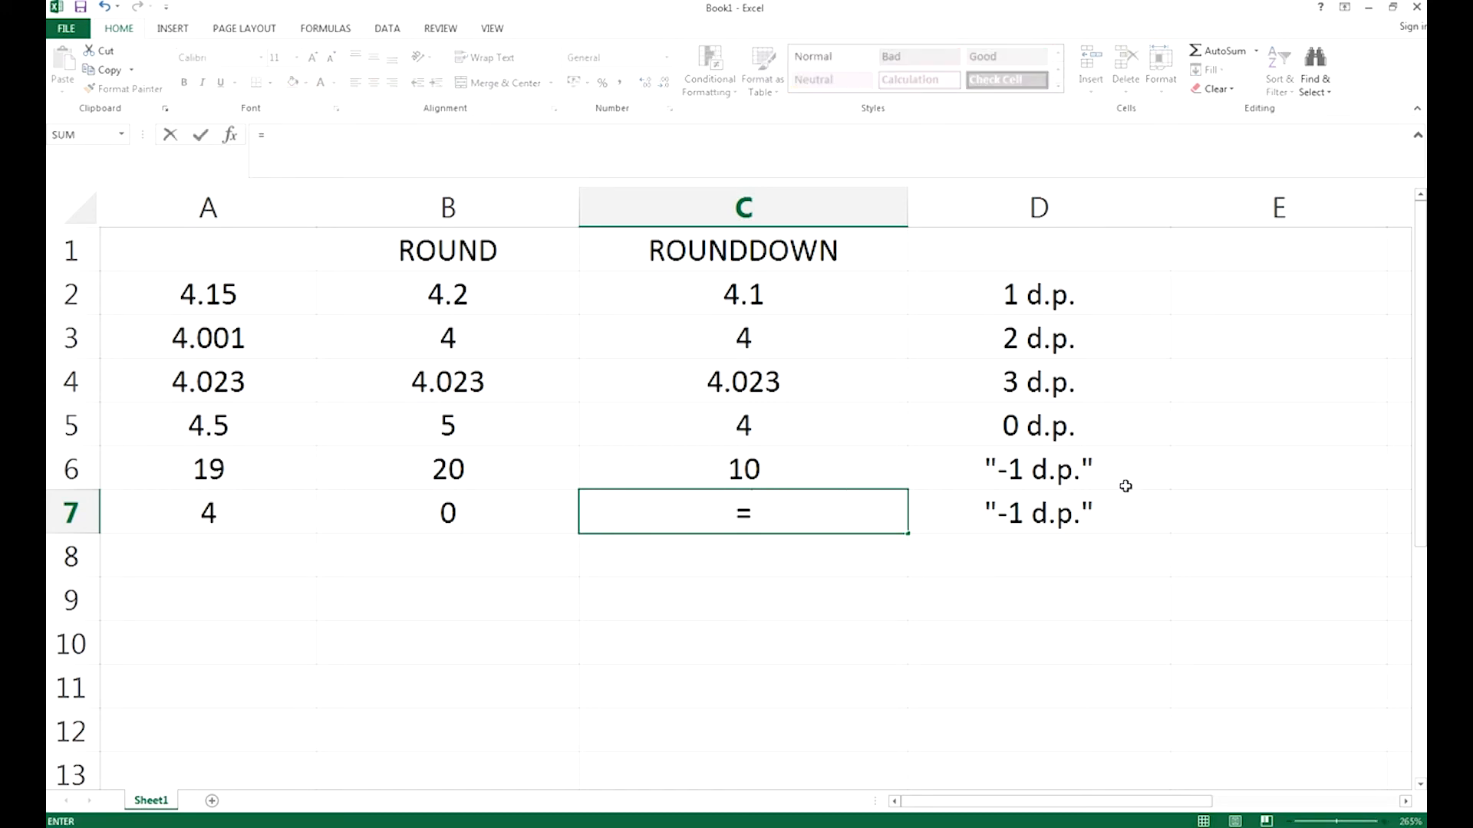
type("ROUN")
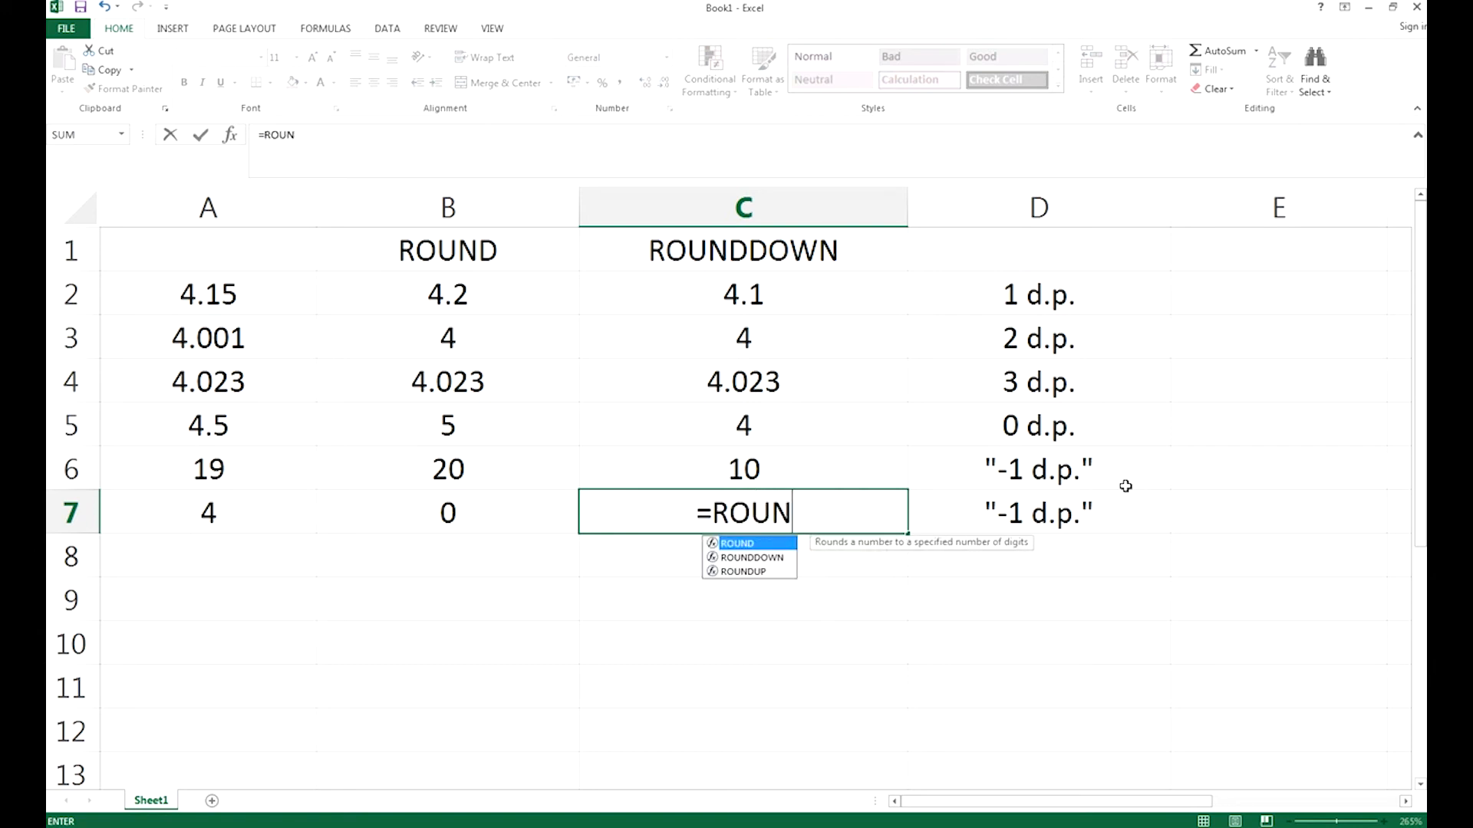
type("DDOWN(")
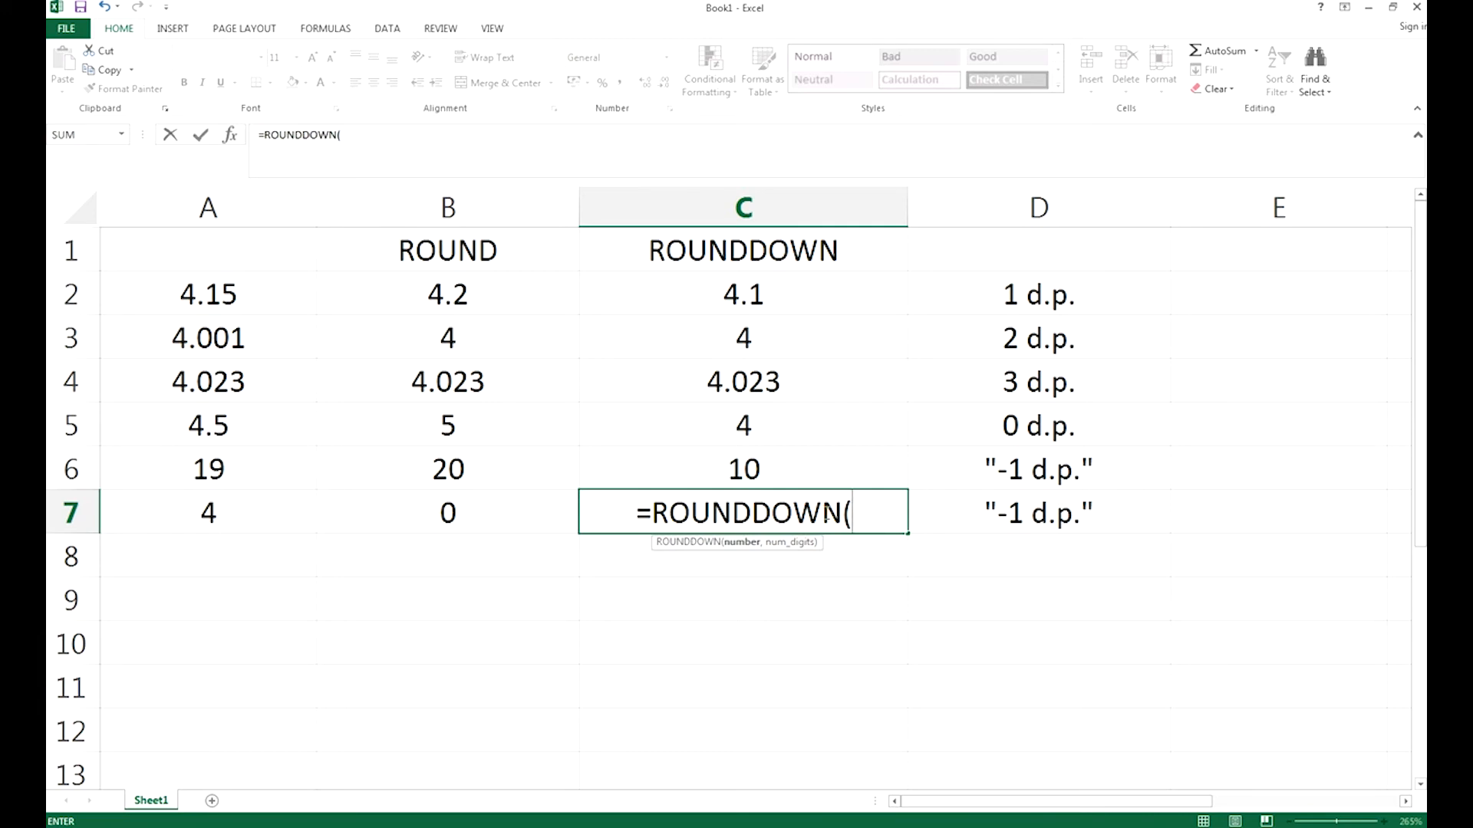
left_click(256, 516)
type(",")
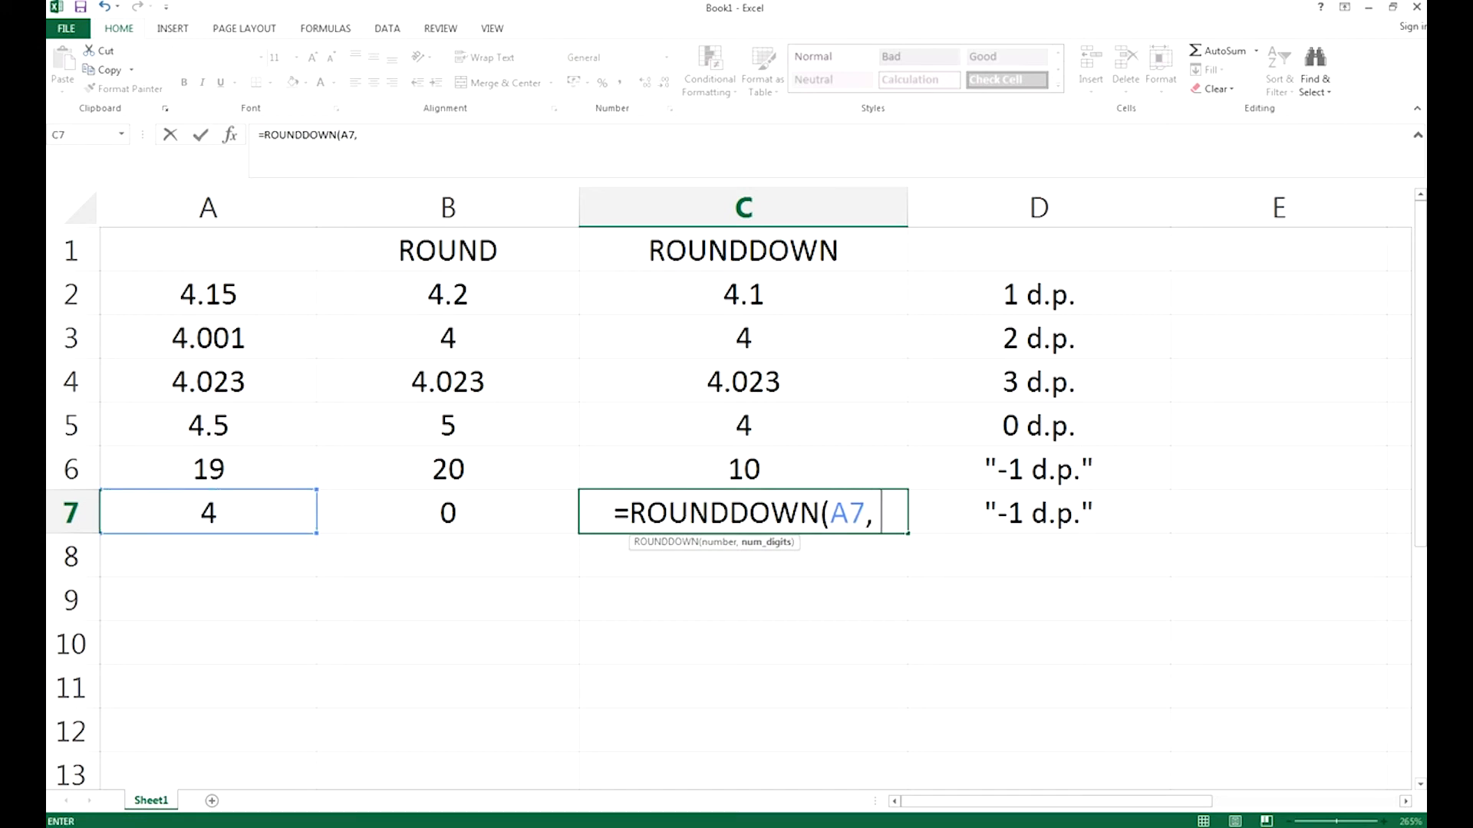
type(" -1)")
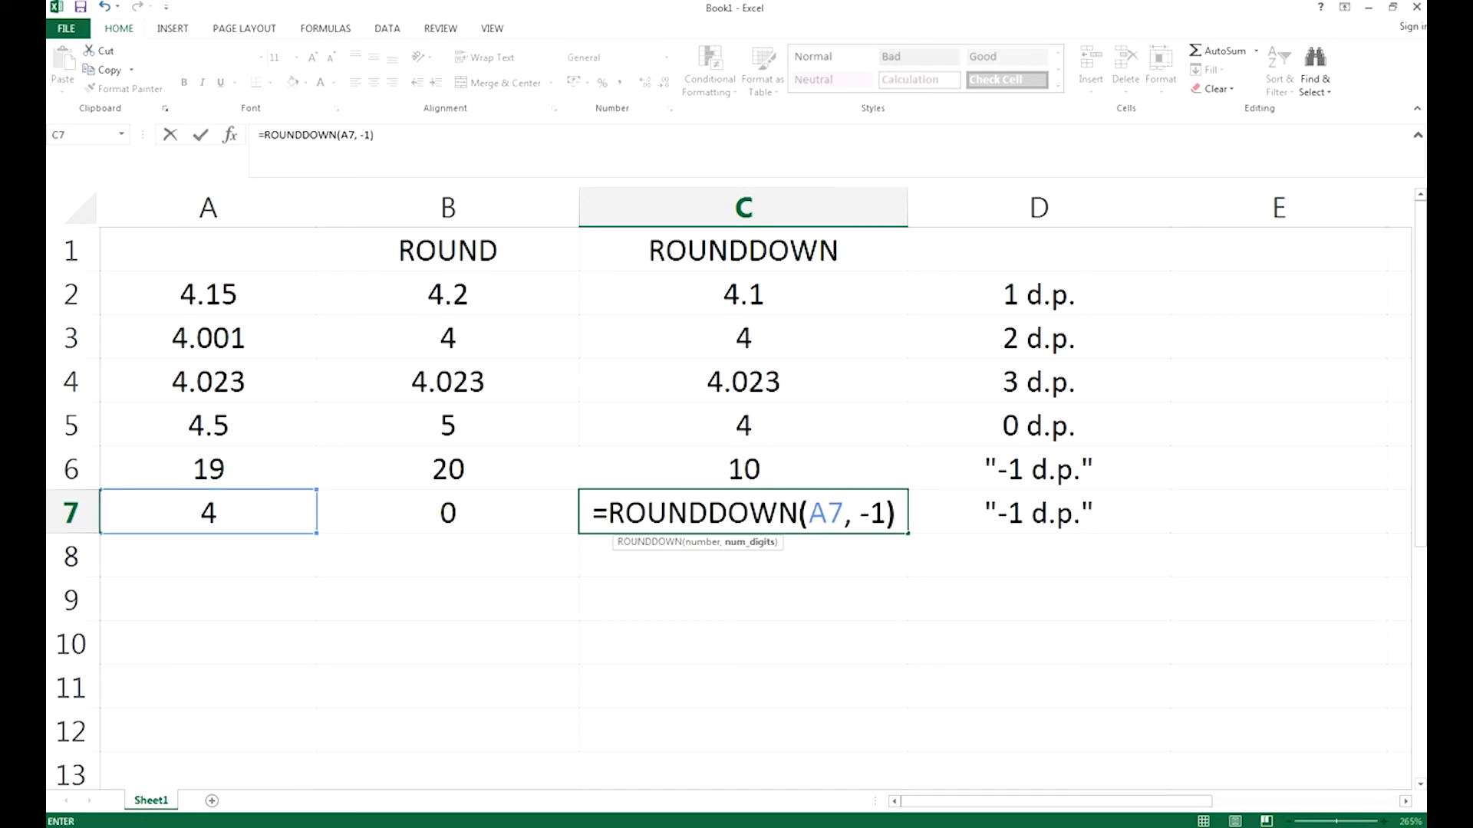
left_click(829, 511)
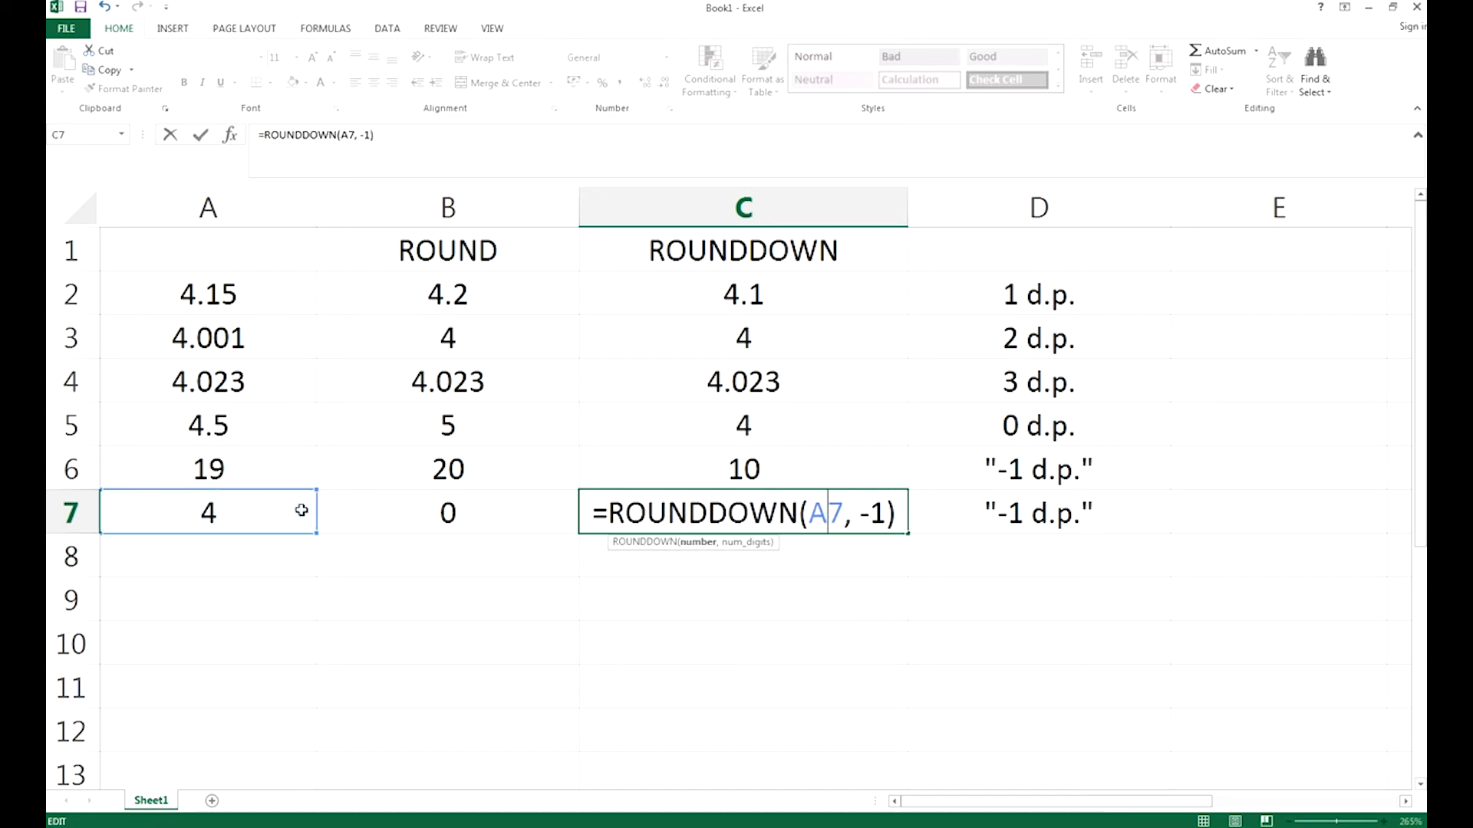
key("Return")
left_click(879, 508)
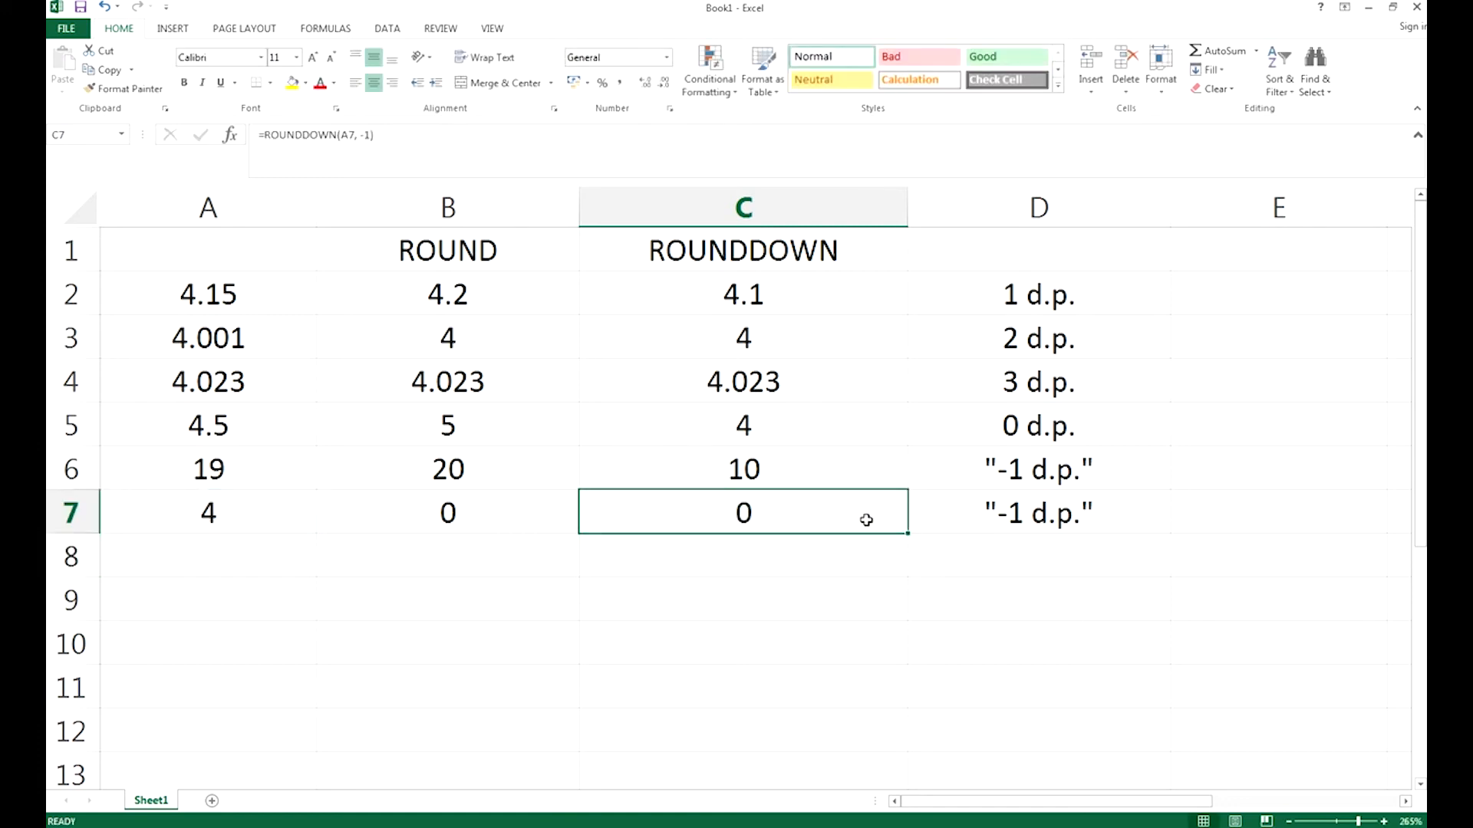